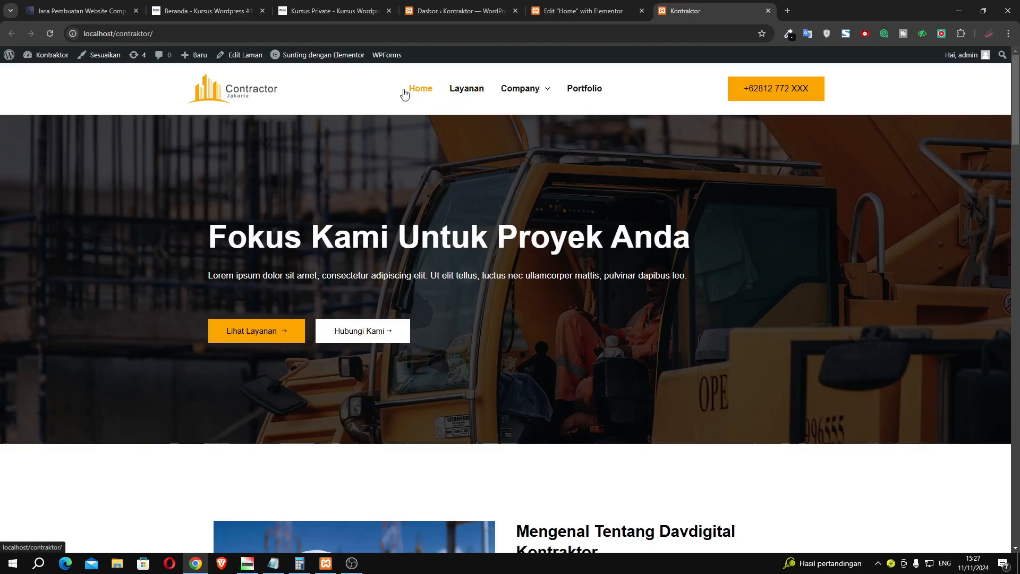
Step: Examine the home page's header navigation and the hero banner with its headline, text and two buttons
{"action": "mouse_move", "coordinate": [506, 94]}
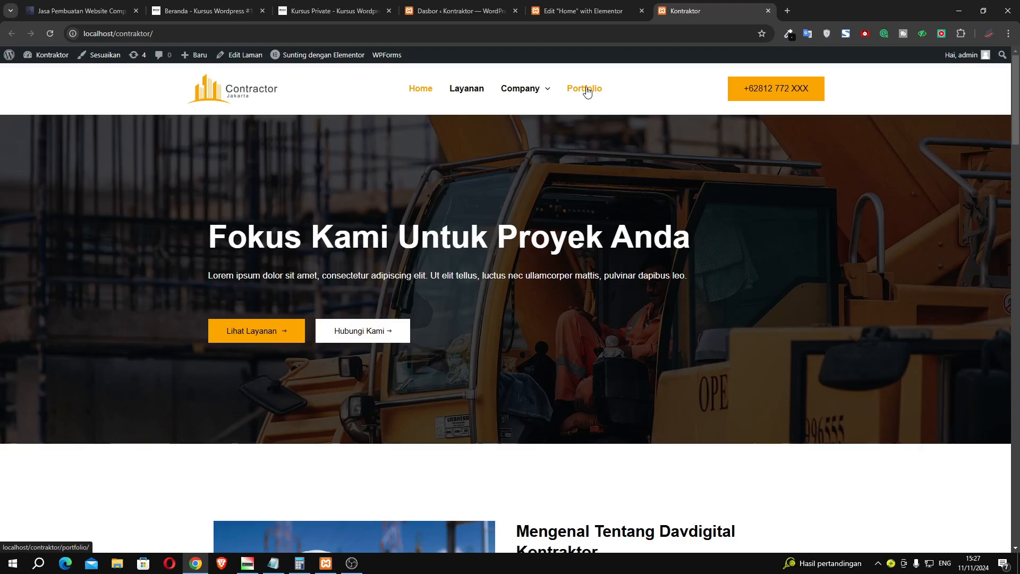
{"action": "scroll", "coordinate": [540, 159], "scroll_direction": "down", "scroll_amount": 2}
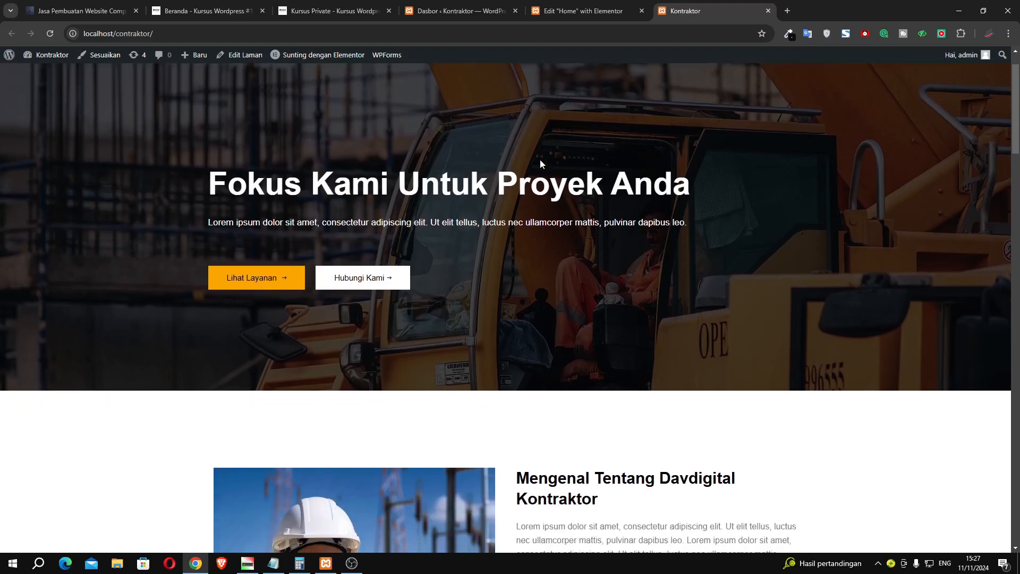
{"action": "scroll", "coordinate": [537, 156], "scroll_direction": "up", "scroll_amount": 2}
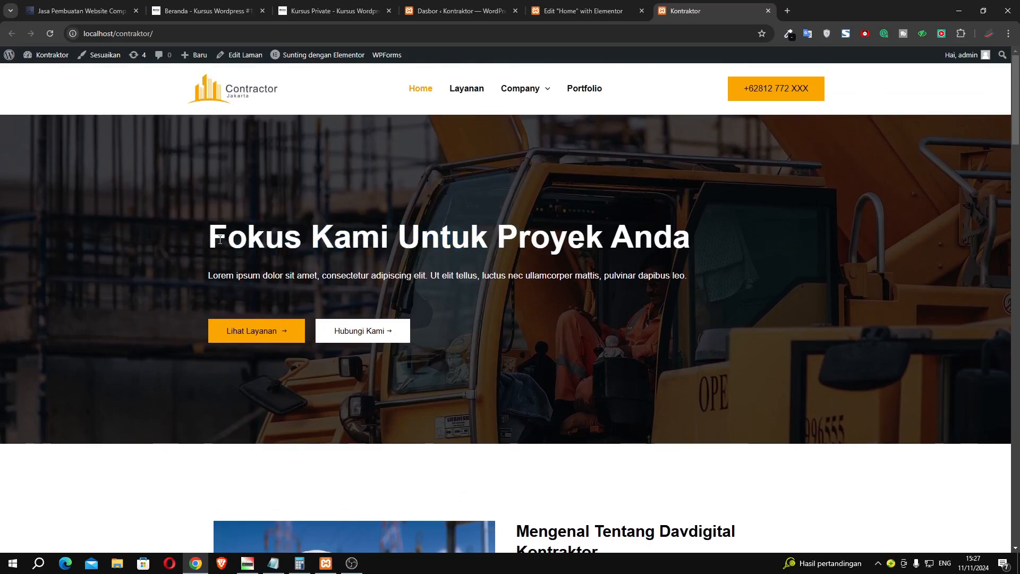
{"action": "left_click_drag", "start_coordinate": [229, 238], "coordinate": [329, 248]}
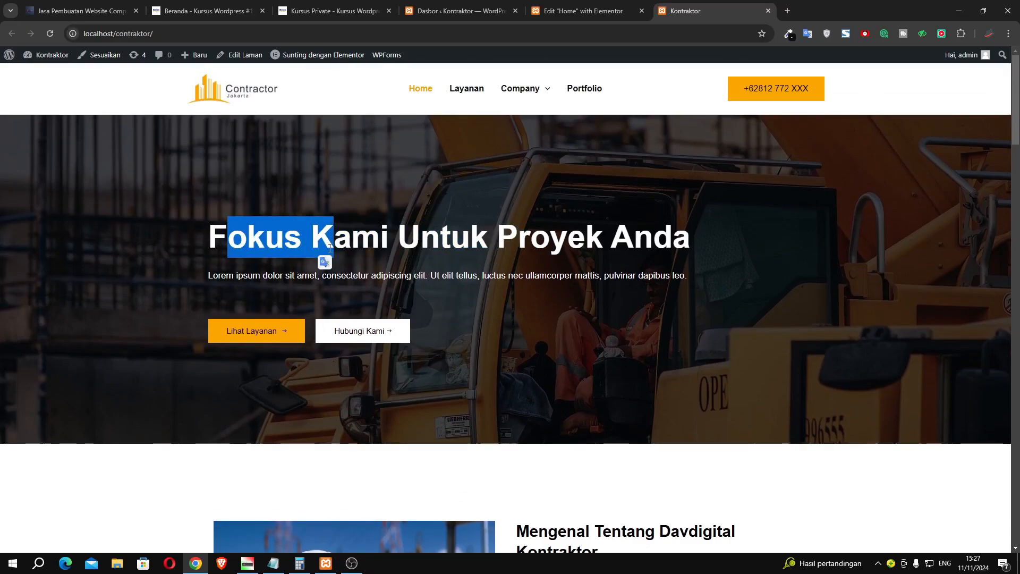
{"action": "left_click", "coordinate": [385, 281]}
Step: Review the home page's company introduction section, and return to the page header to check the Company submenu
{"action": "scroll", "coordinate": [378, 262], "scroll_direction": "down", "scroll_amount": 2}
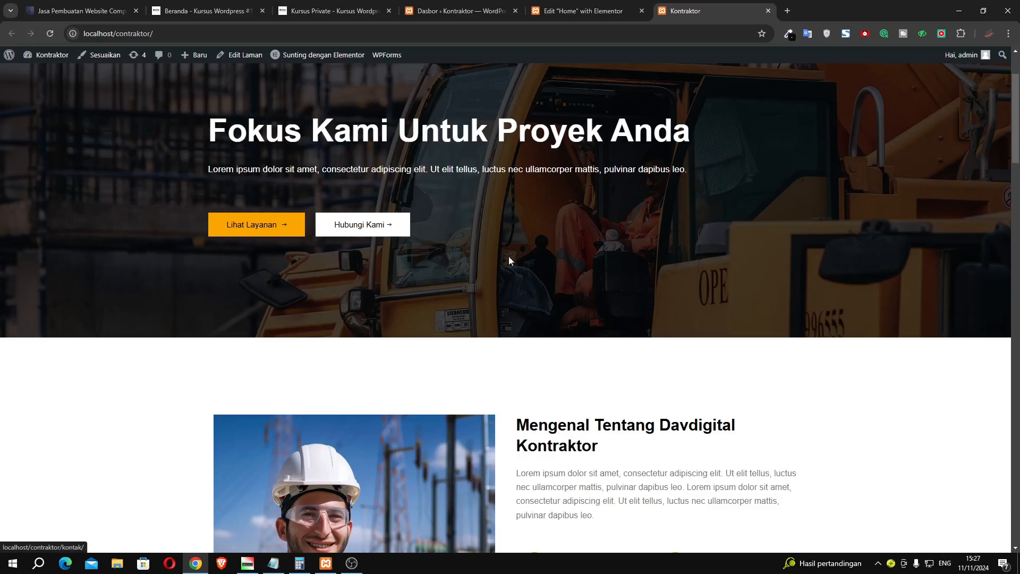
{"action": "scroll", "coordinate": [570, 271], "scroll_direction": "down", "scroll_amount": 2}
{"action": "scroll", "coordinate": [568, 270], "scroll_direction": "down", "scroll_amount": 2}
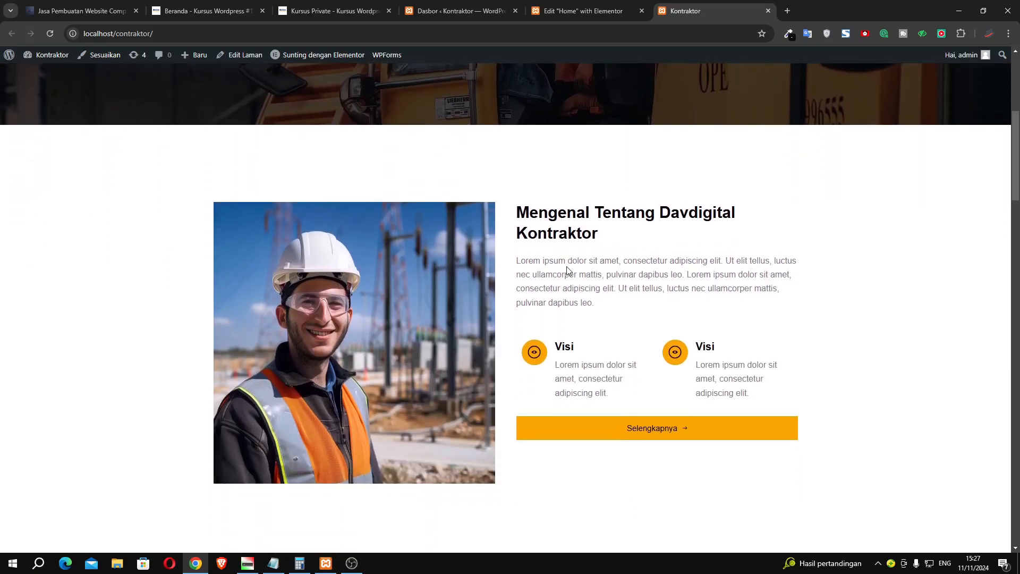
{"action": "left_click_drag", "start_coordinate": [527, 233], "coordinate": [563, 274]}
{"action": "left_click", "coordinate": [680, 273]}
{"action": "scroll", "coordinate": [648, 431], "scroll_direction": "up", "scroll_amount": 1}
{"action": "scroll", "coordinate": [648, 431], "scroll_direction": "up", "scroll_amount": 5}
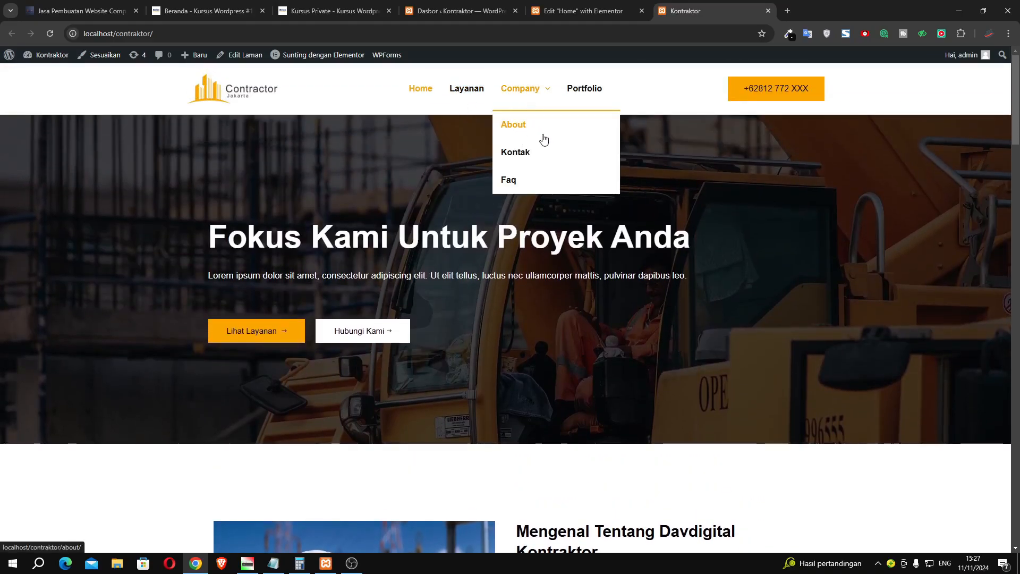
Step: Review the Layanan section of the home page, including its subtitle and service items
{"action": "scroll", "coordinate": [568, 354], "scroll_direction": "down", "scroll_amount": 2}
{"action": "scroll", "coordinate": [568, 353], "scroll_direction": "down", "scroll_amount": 10}
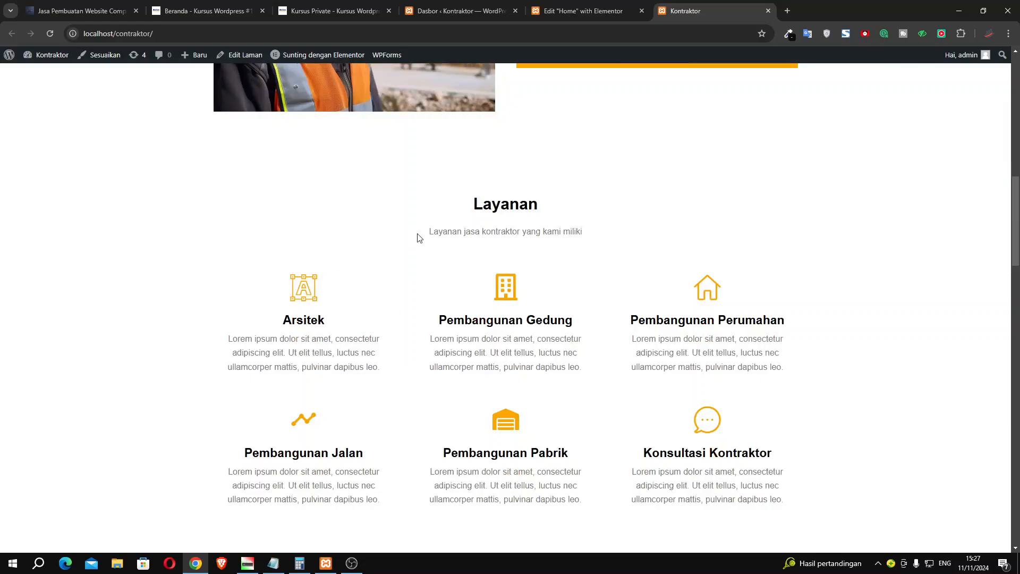
{"action": "left_click_drag", "start_coordinate": [417, 235], "coordinate": [480, 234]}
{"action": "left_click", "coordinate": [533, 232]}
{"action": "scroll", "coordinate": [533, 230], "scroll_direction": "down", "scroll_amount": 2}
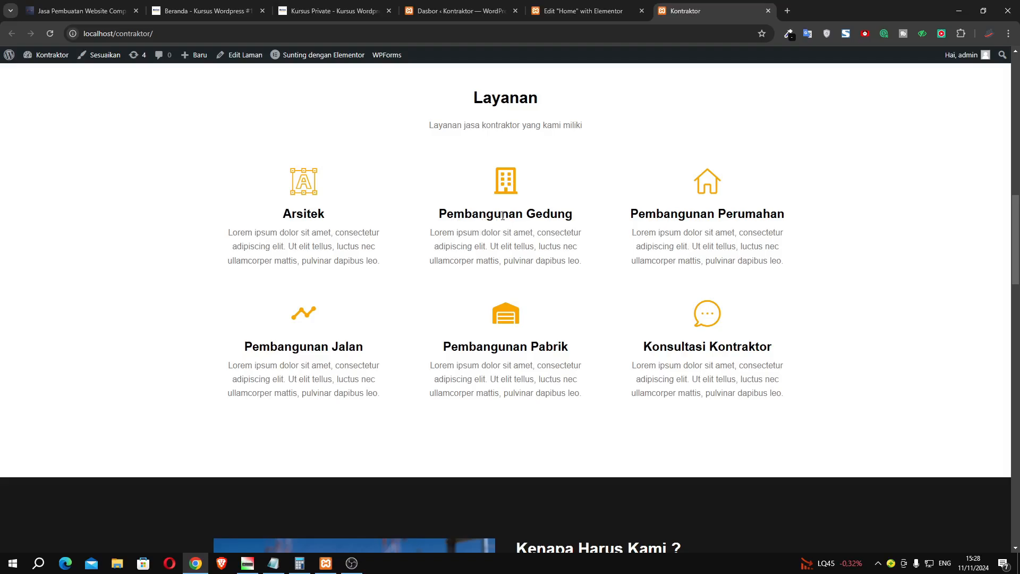
{"action": "left_click_drag", "start_coordinate": [620, 218], "coordinate": [659, 217]}
{"action": "left_click", "coordinate": [661, 217]}
Step: Review the "Kenapa Harus Kami ?" section and the Testimoni section on the home page
{"action": "scroll", "coordinate": [602, 359], "scroll_direction": "down", "scroll_amount": 7}
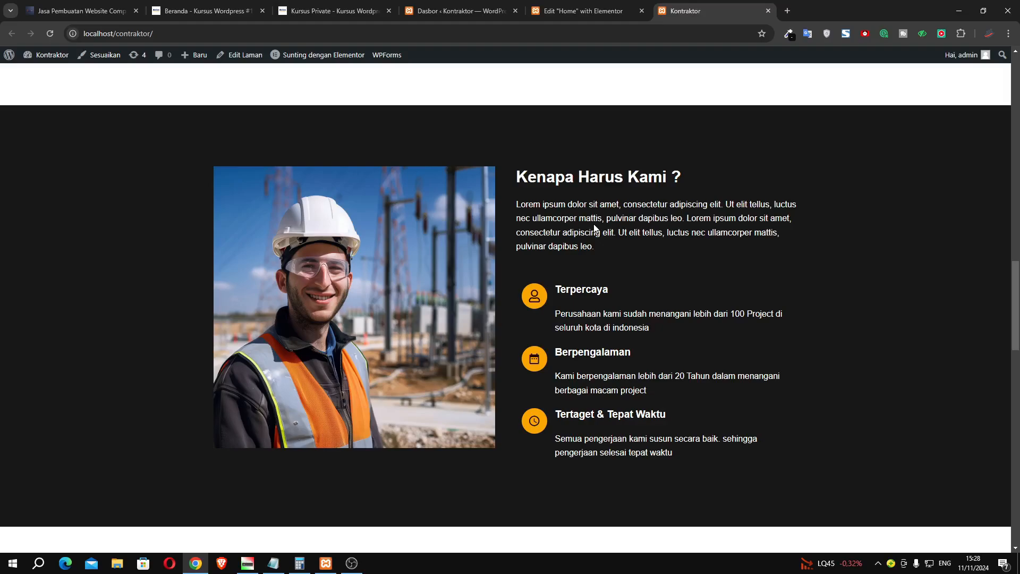
{"action": "scroll", "coordinate": [594, 228], "scroll_direction": "down", "scroll_amount": 2}
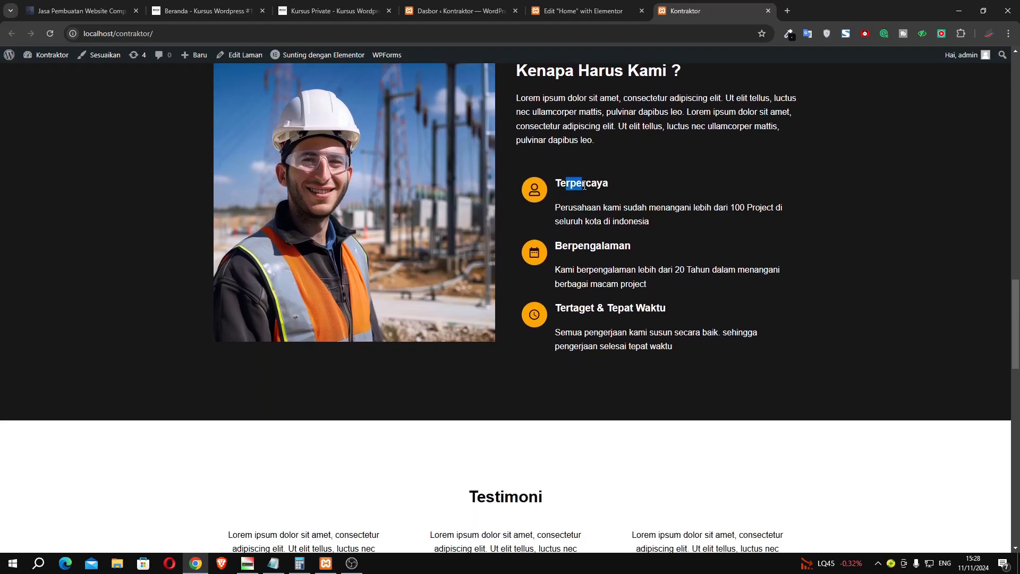
{"action": "left_click", "coordinate": [610, 186]}
{"action": "left_click", "coordinate": [608, 305]}
{"action": "scroll", "coordinate": [608, 304], "scroll_direction": "down", "scroll_amount": 4}
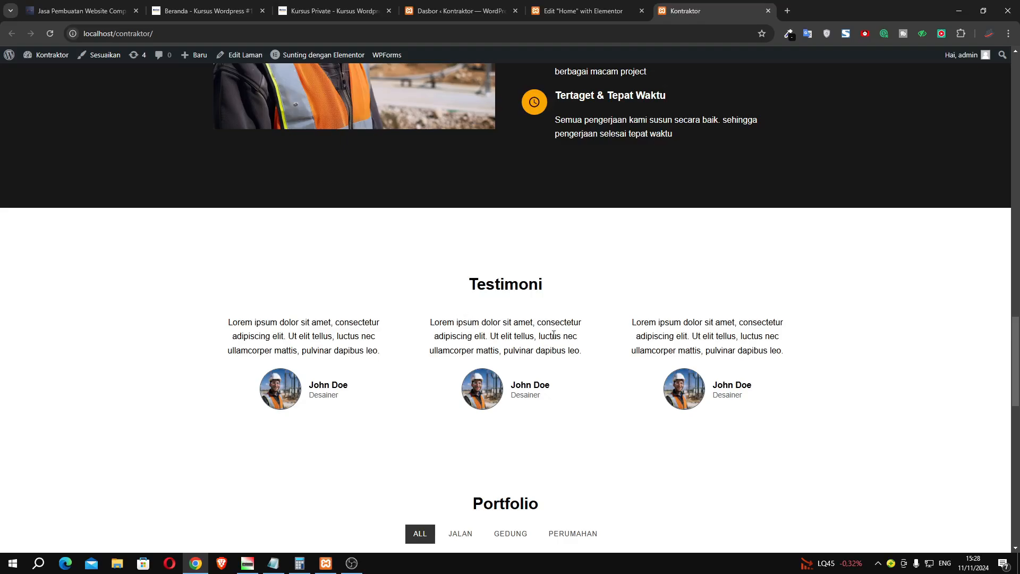
{"action": "left_click_drag", "start_coordinate": [343, 350], "coordinate": [504, 351]}
{"action": "left_click", "coordinate": [641, 348]}
Step: Filter the home page's Portfolio gallery by Jalan, Gedung and Perumahan, and set it back to All
{"action": "scroll", "coordinate": [641, 348], "scroll_direction": "down", "scroll_amount": 7}
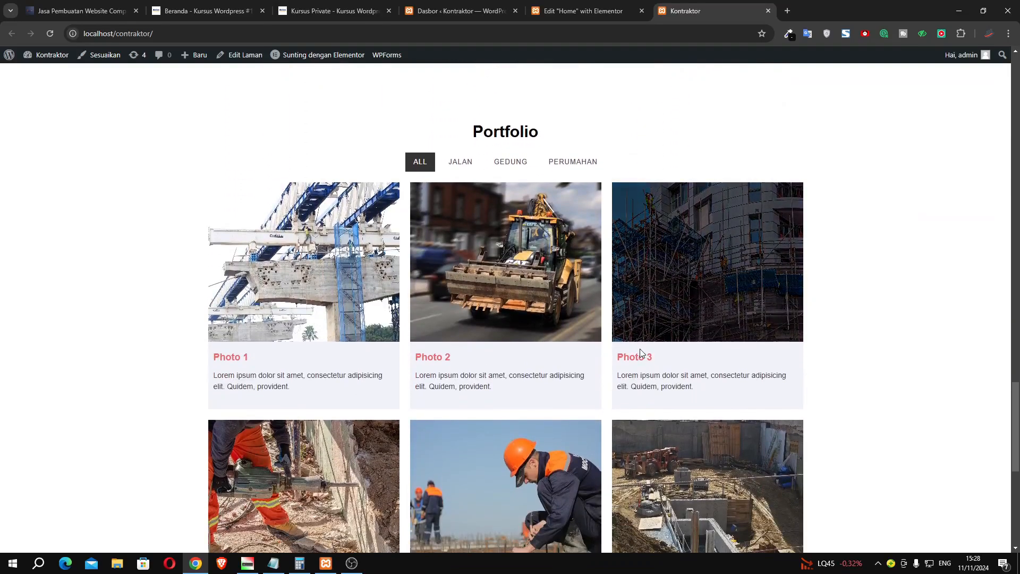
{"action": "scroll", "coordinate": [641, 353], "scroll_direction": "up", "scroll_amount": 2}
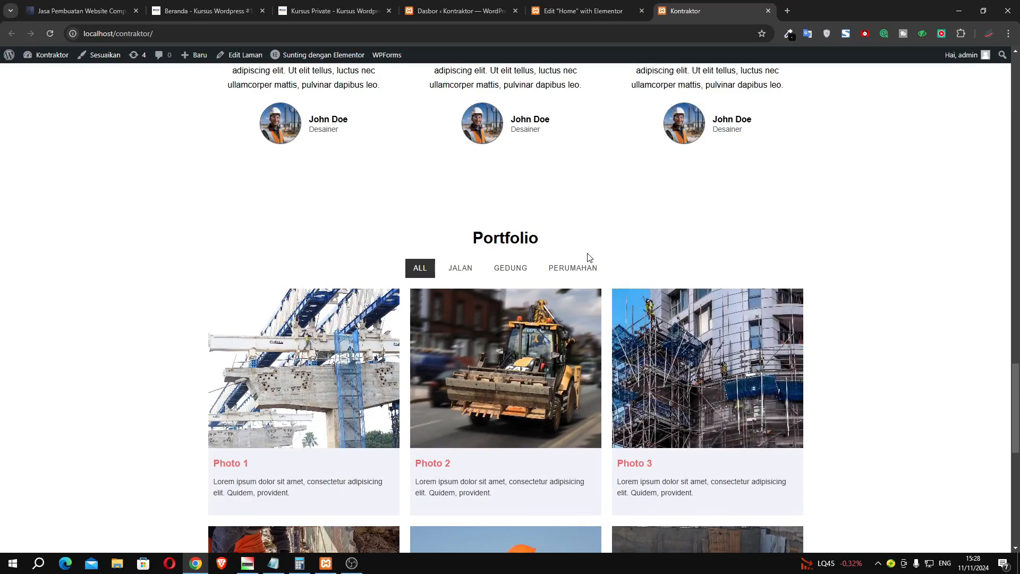
{"action": "left_click", "coordinate": [462, 274]}
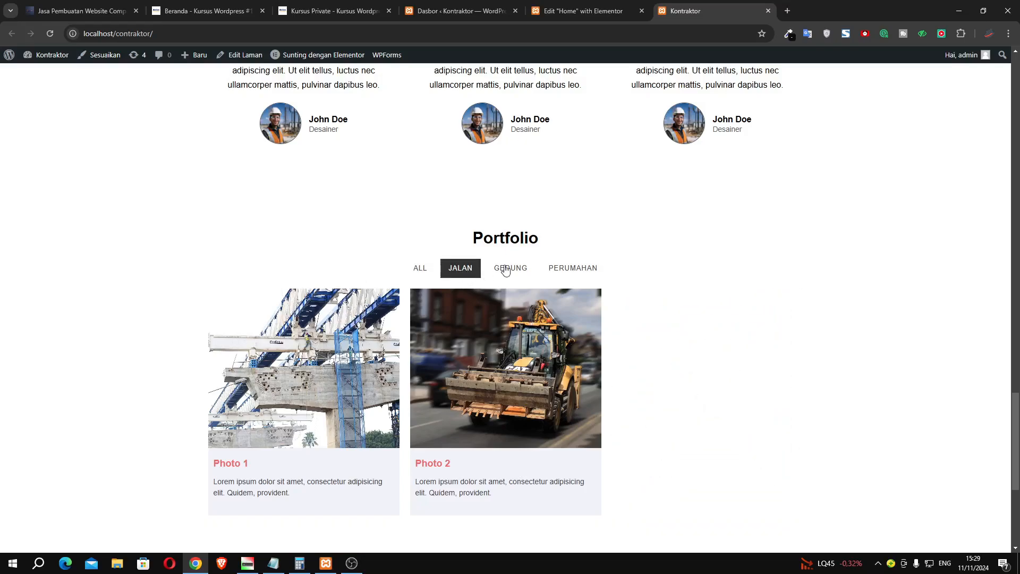
{"action": "left_click", "coordinate": [505, 270]}
{"action": "left_click", "coordinate": [564, 270]}
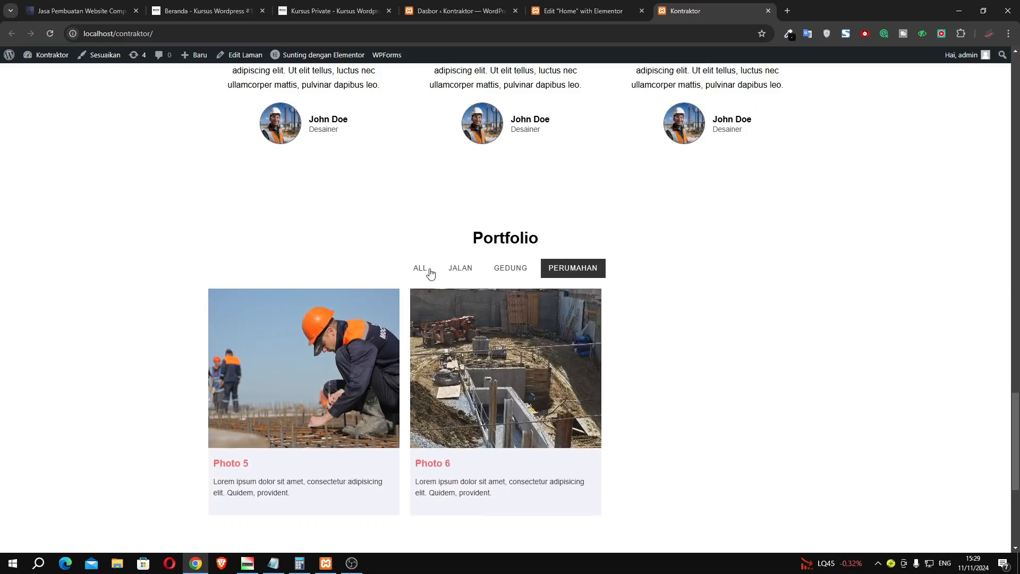
{"action": "left_click", "coordinate": [430, 273]}
Step: Inspect the footer's description, menu links and social media icons, and return to the start of the home page
{"action": "scroll", "coordinate": [430, 273], "scroll_direction": "down", "scroll_amount": 10}
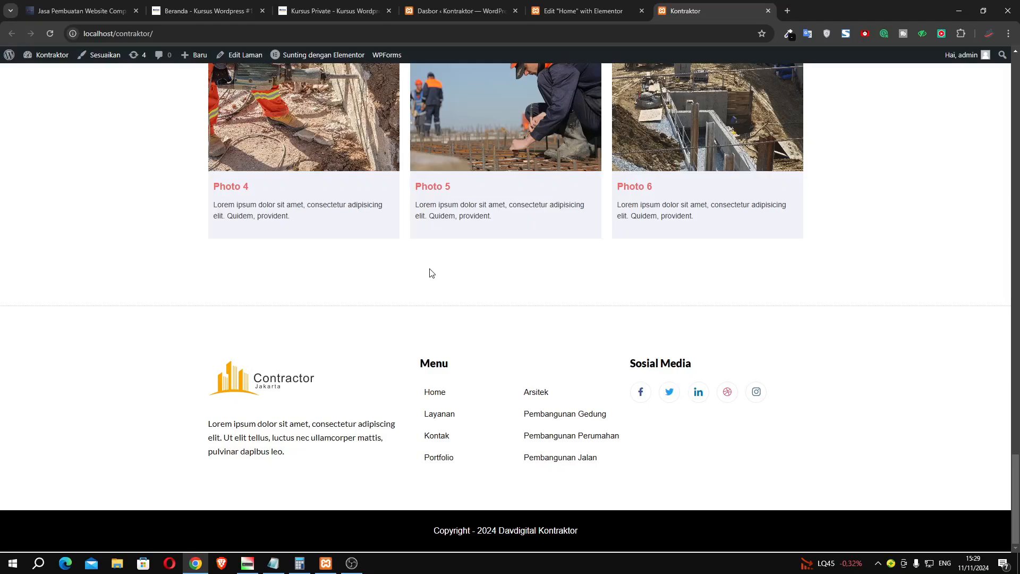
{"action": "left_click_drag", "start_coordinate": [274, 424], "coordinate": [383, 423]}
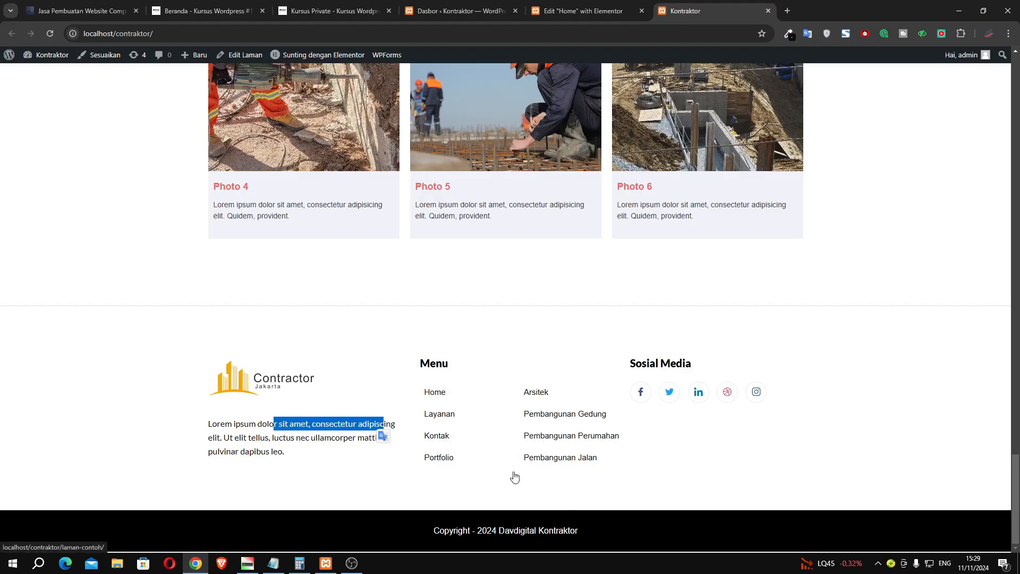
{"action": "scroll", "coordinate": [629, 443], "scroll_direction": "up", "scroll_amount": 8}
{"action": "scroll", "coordinate": [629, 444], "scroll_direction": "up", "scroll_amount": 15}
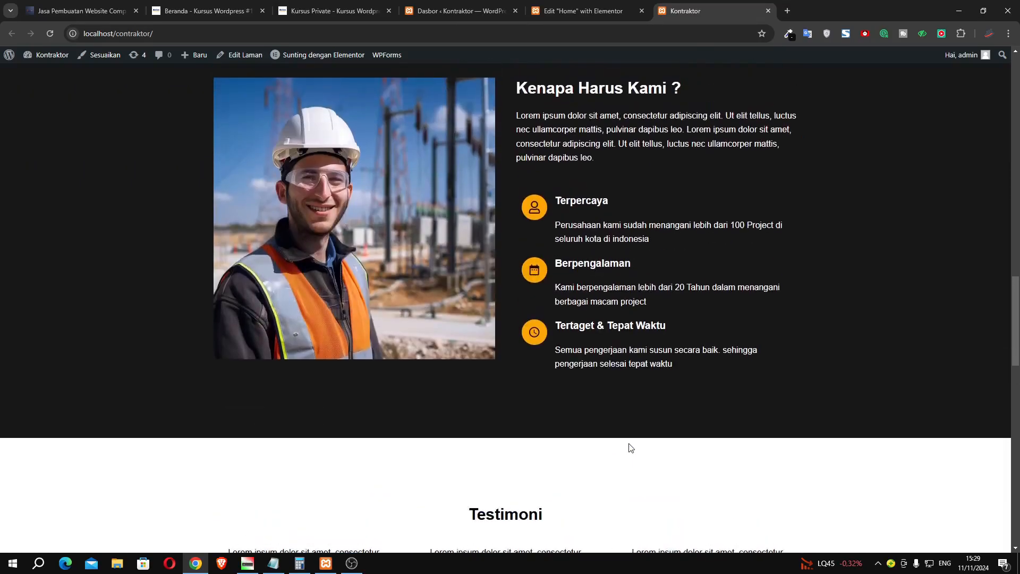
{"action": "scroll", "coordinate": [629, 446], "scroll_direction": "up", "scroll_amount": 3}
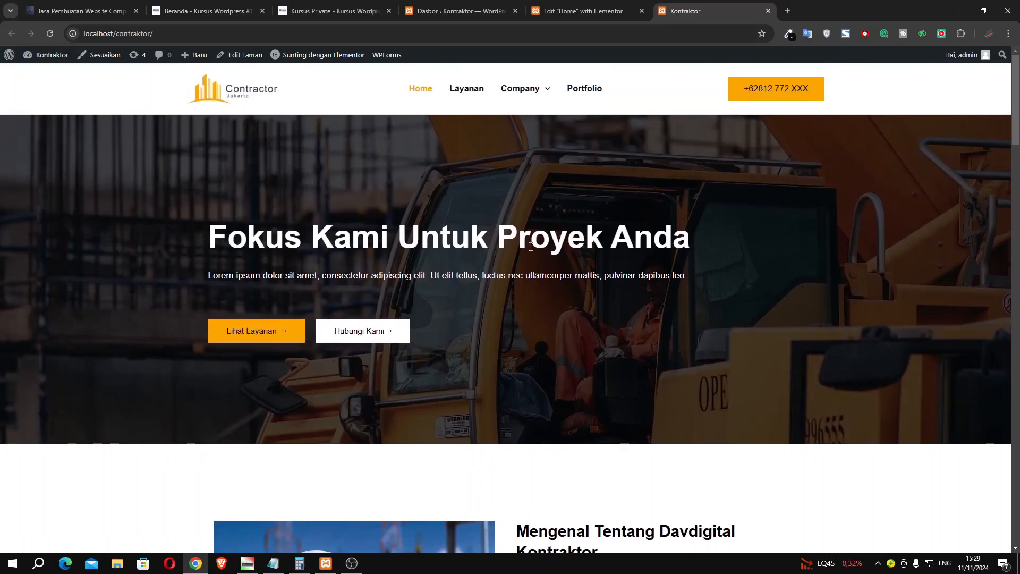
Step: Open the Layanan page and look through its content down to the footer
{"action": "left_click", "coordinate": [461, 82]}
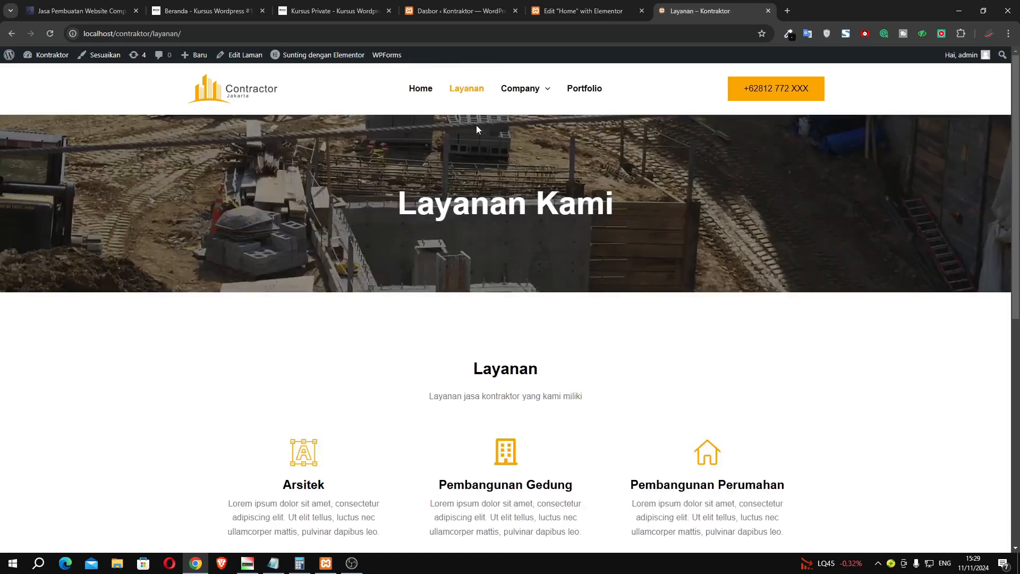
{"action": "scroll", "coordinate": [478, 149], "scroll_direction": "down", "scroll_amount": 7}
{"action": "scroll", "coordinate": [480, 167], "scroll_direction": "down", "scroll_amount": 1}
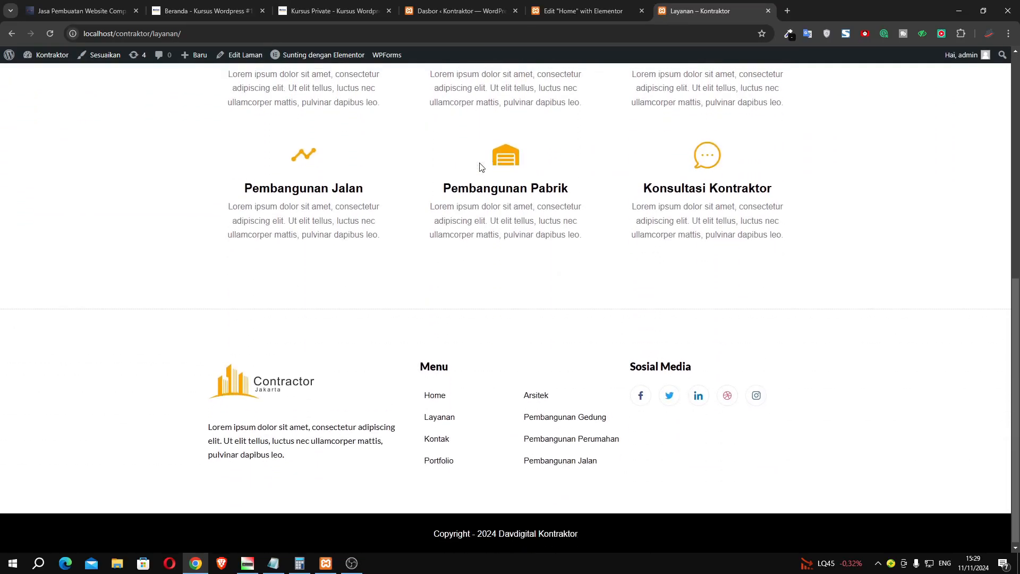
{"action": "scroll", "coordinate": [480, 166], "scroll_direction": "up", "scroll_amount": 8}
Step: Open the About page from the Company submenu and review its company introduction and testimonials
{"action": "mouse_move", "coordinate": [507, 96]}
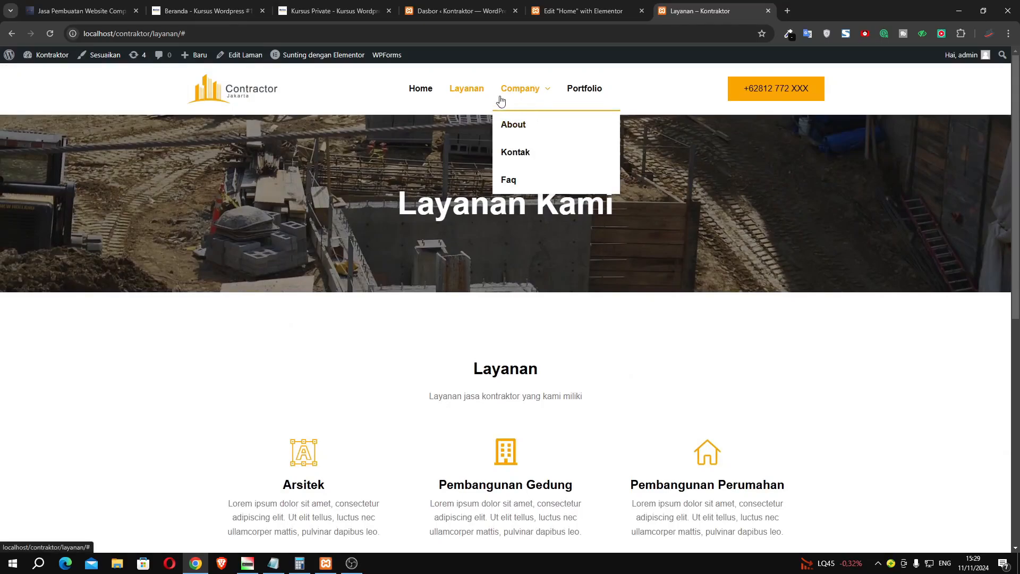
{"action": "left_click", "coordinate": [512, 127]}
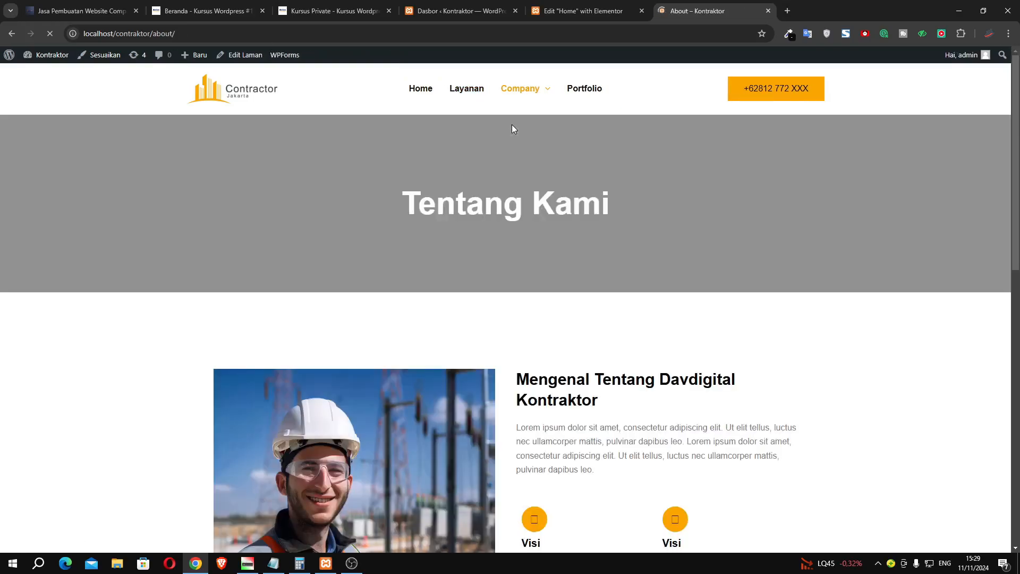
{"action": "scroll", "coordinate": [521, 173], "scroll_direction": "down", "scroll_amount": 1}
{"action": "scroll", "coordinate": [521, 173], "scroll_direction": "down", "scroll_amount": 4}
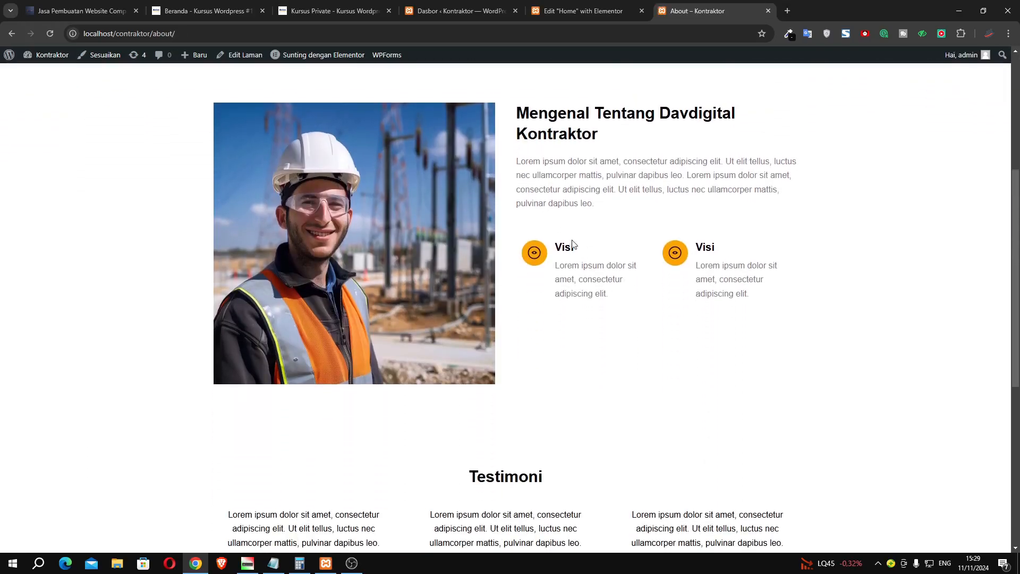
{"action": "scroll", "coordinate": [559, 244], "scroll_direction": "down", "scroll_amount": 5}
{"action": "scroll", "coordinate": [665, 198], "scroll_direction": "up", "scroll_amount": 8}
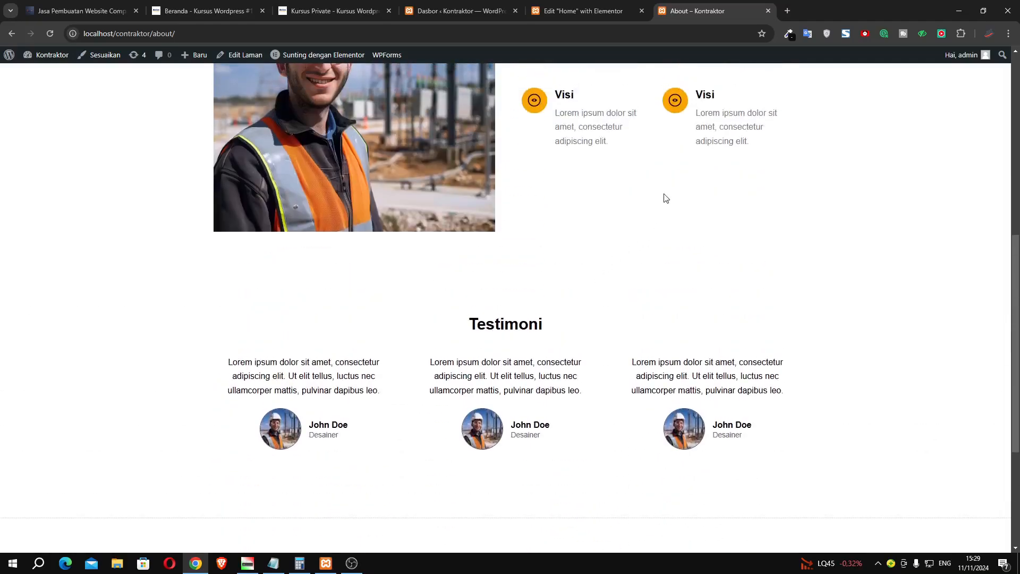
{"action": "scroll", "coordinate": [666, 197], "scroll_direction": "down", "scroll_amount": 2}
{"action": "scroll", "coordinate": [666, 197], "scroll_direction": "up", "scroll_amount": 6}
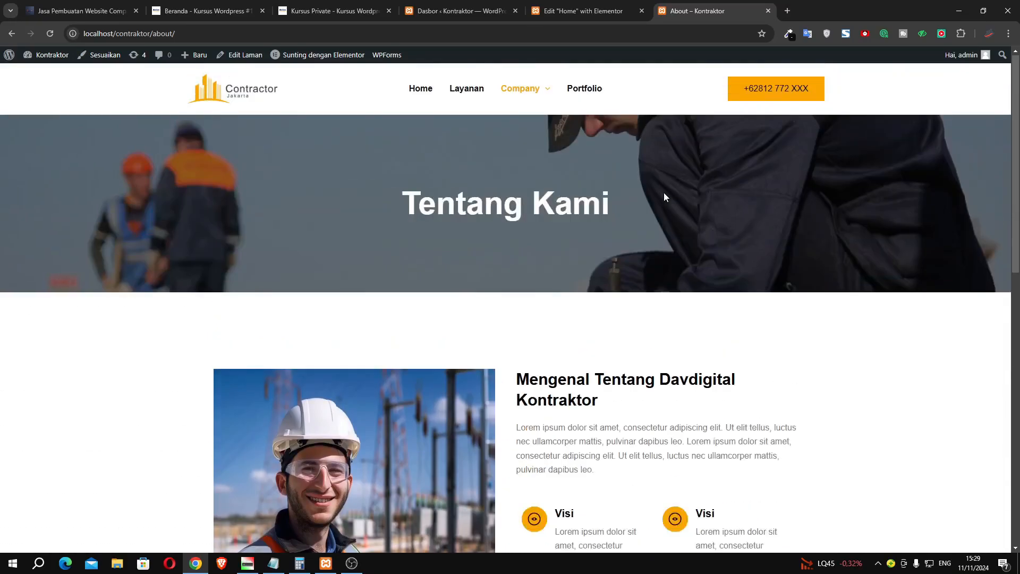
Step: Open the Kontak page from the Company submenu and review its contact form and contact details
{"action": "mouse_move", "coordinate": [525, 90]}
{"action": "left_click", "coordinate": [528, 159]}
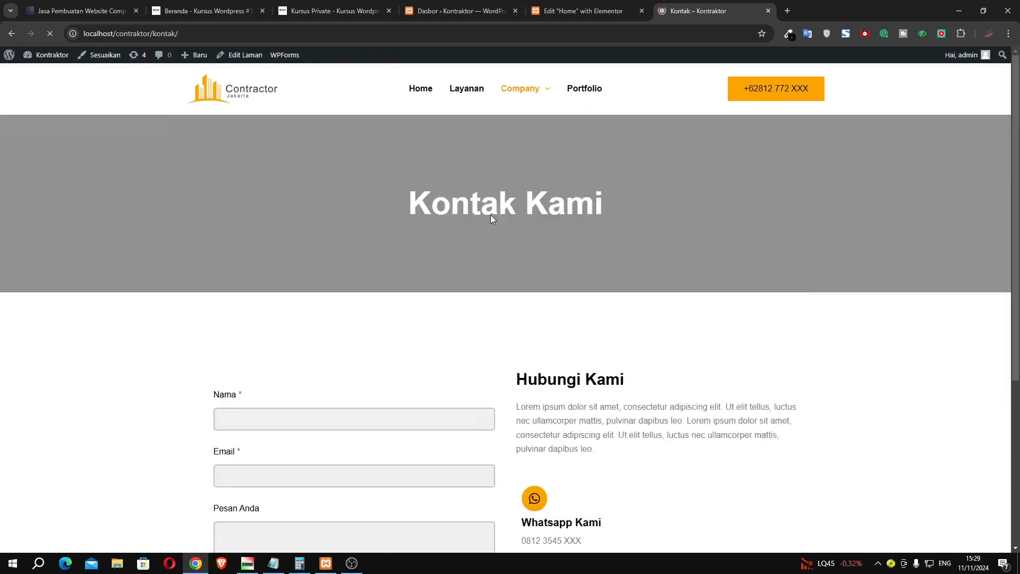
{"action": "scroll", "coordinate": [630, 243], "scroll_direction": "down", "scroll_amount": 3}
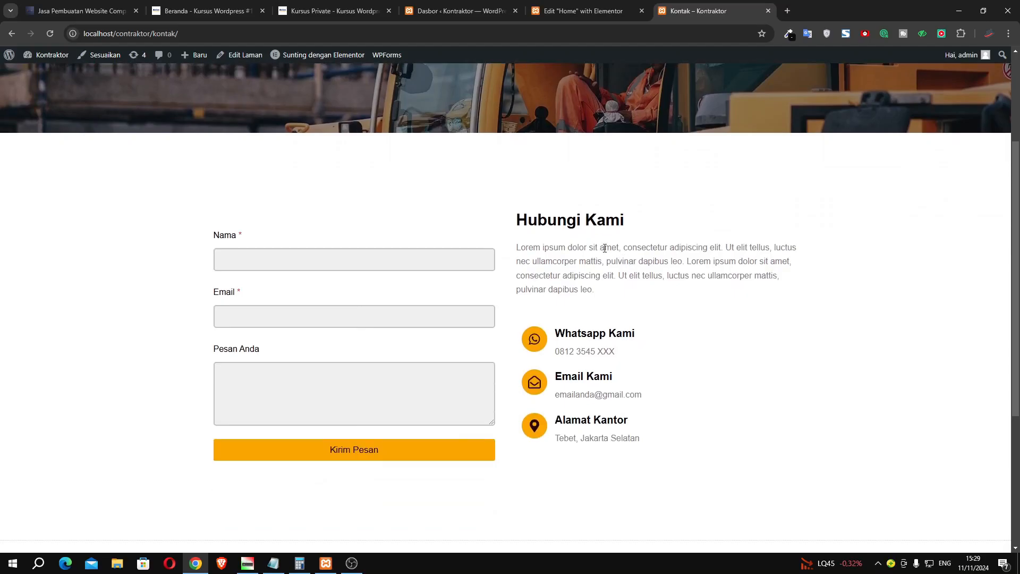
{"action": "left_click_drag", "start_coordinate": [605, 249], "coordinate": [652, 372]}
{"action": "left_click", "coordinate": [640, 392]}
{"action": "scroll", "coordinate": [634, 383], "scroll_direction": "down", "scroll_amount": 3}
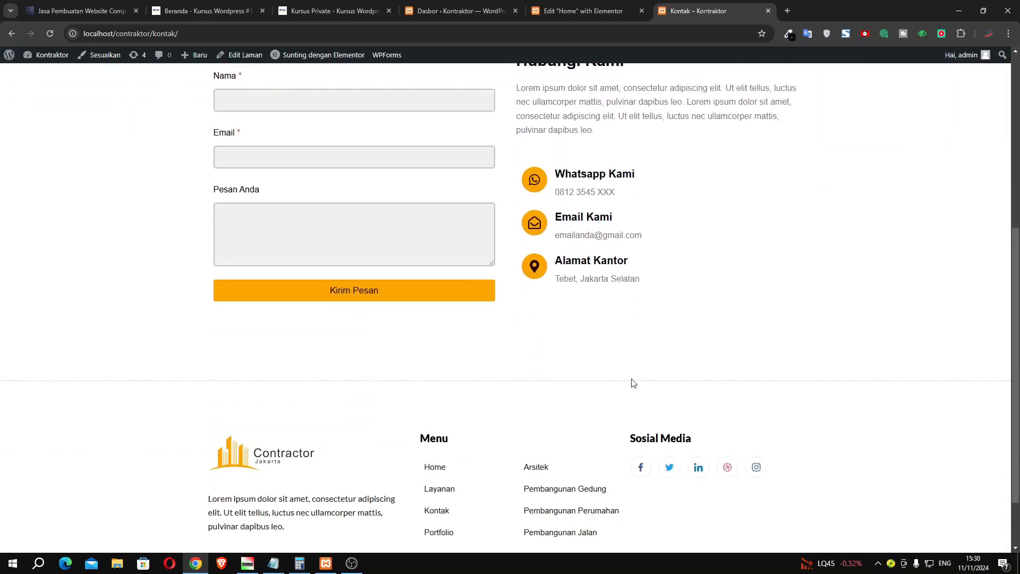
{"action": "scroll", "coordinate": [634, 382], "scroll_direction": "up", "scroll_amount": 6}
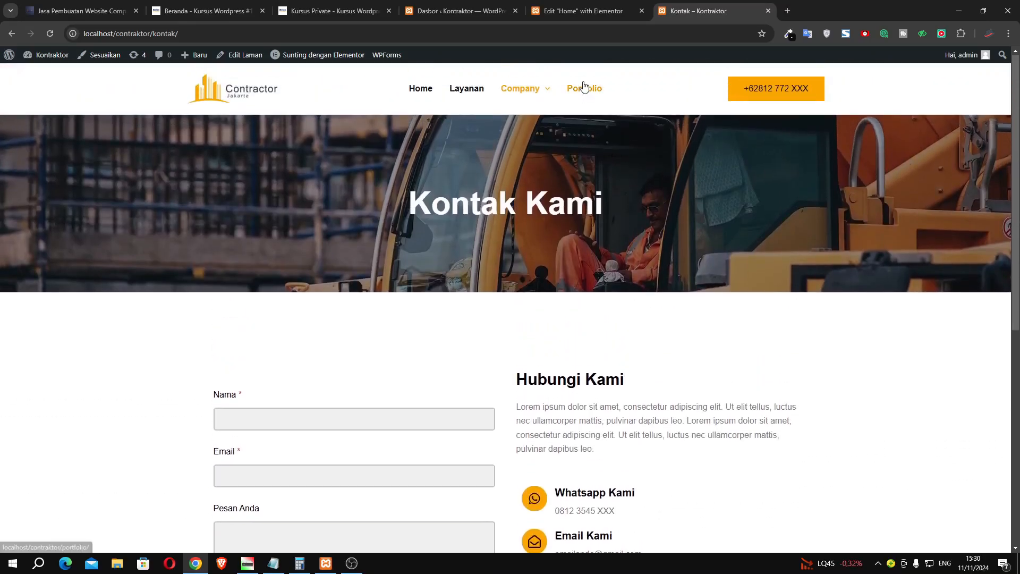
Step: Open the Faq page from the Company submenu and expand the questions "Layanan apa yang tersedia ?" and "Bagaimana cara memesan ?"
{"action": "mouse_move", "coordinate": [524, 88]}
{"action": "left_click", "coordinate": [514, 182]}
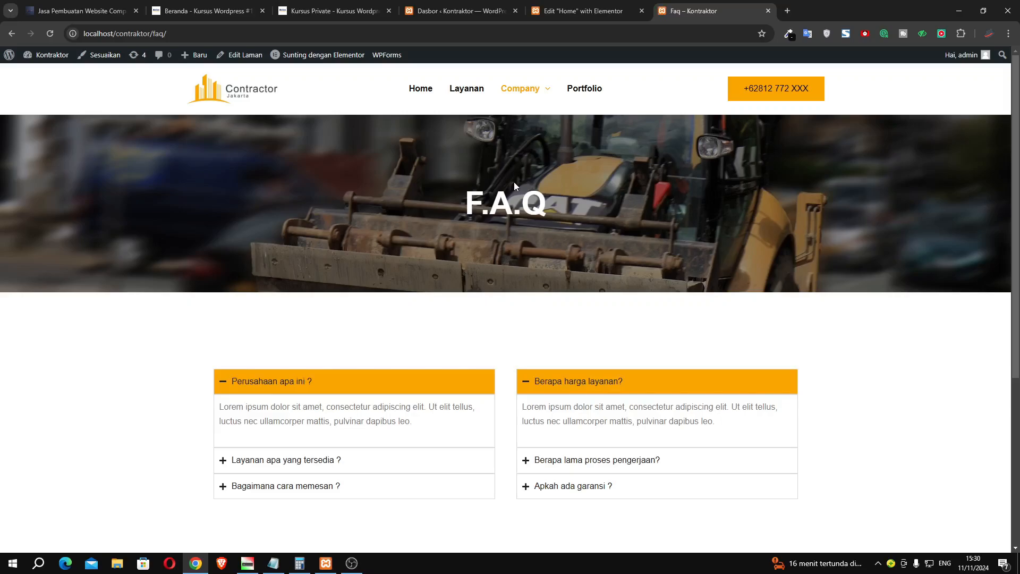
{"action": "scroll", "coordinate": [514, 182], "scroll_direction": "down", "scroll_amount": 2}
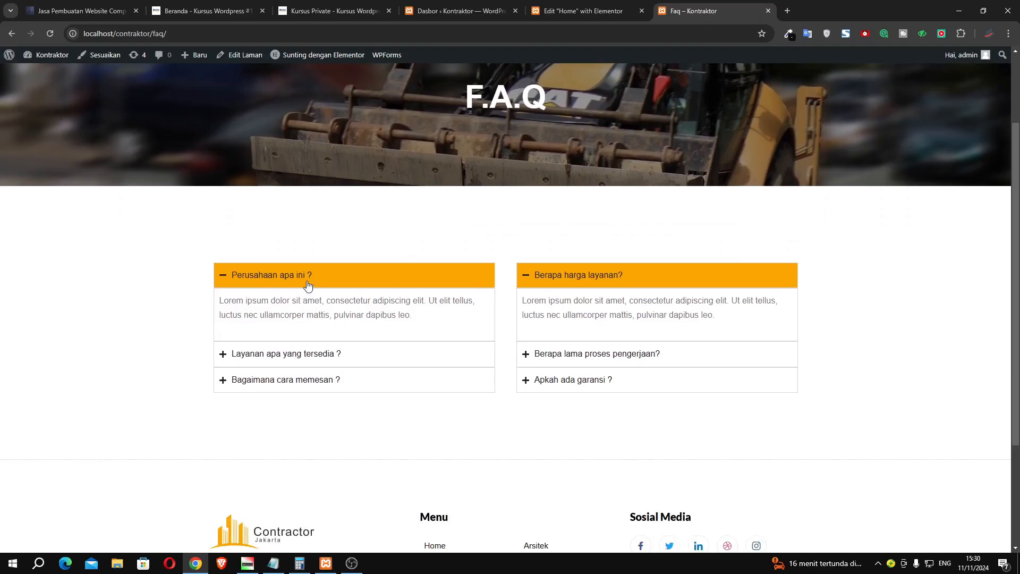
{"action": "left_click", "coordinate": [313, 357]}
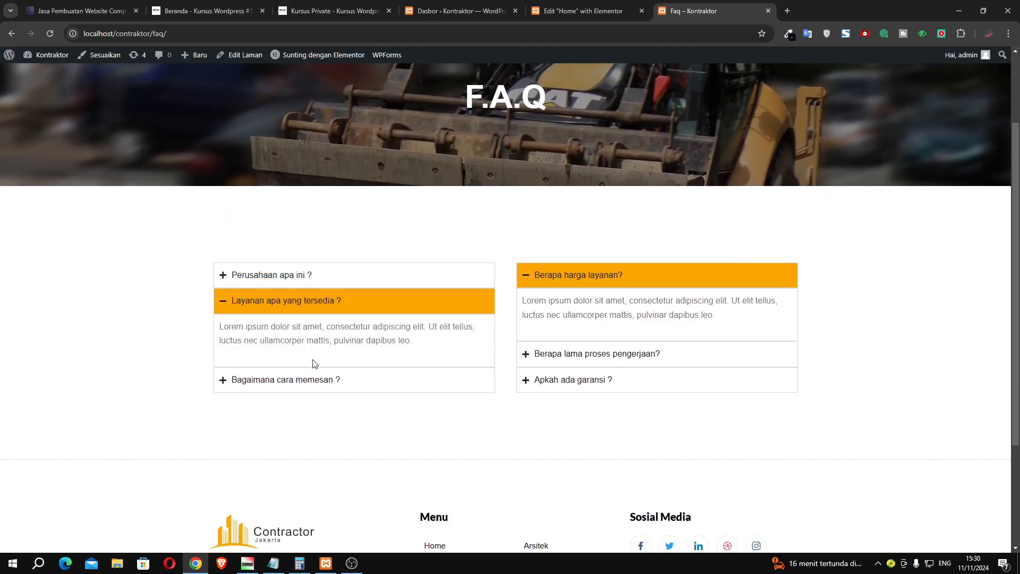
{"action": "left_click_drag", "start_coordinate": [276, 327], "coordinate": [326, 337]}
{"action": "left_click", "coordinate": [349, 327]}
{"action": "left_click", "coordinate": [285, 381]}
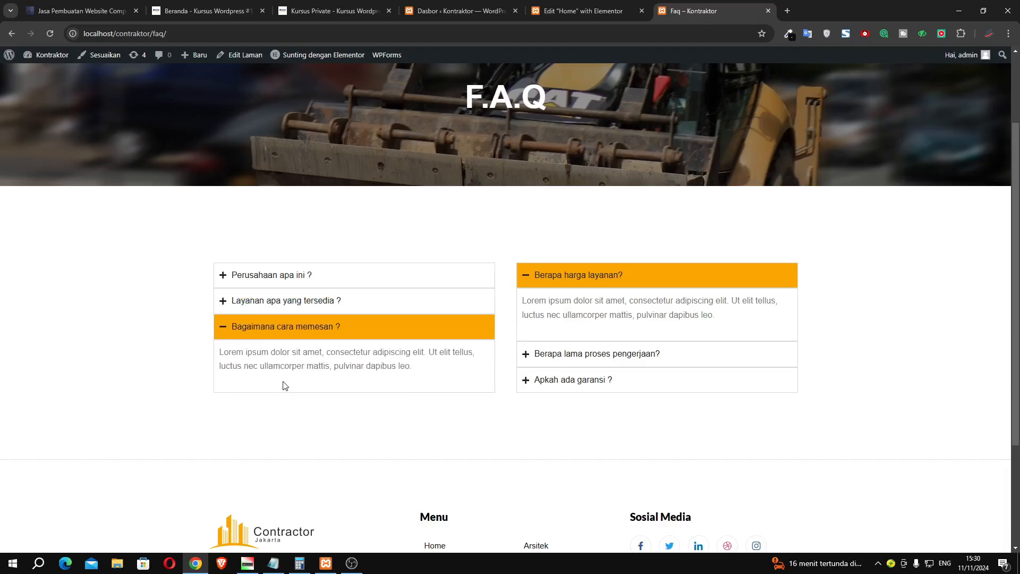
Step: Expand the FAQ questions "Berapa lama proses pengerjaan?" and "Apkah ada garansi ?" to check their answers
{"action": "left_click_drag", "start_coordinate": [526, 311], "coordinate": [609, 311]}
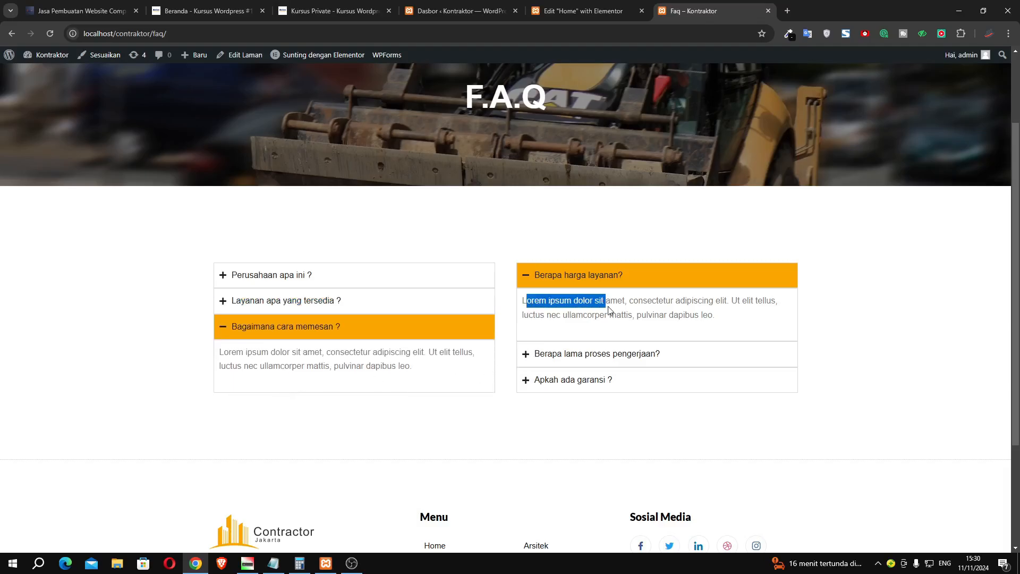
{"action": "left_click", "coordinate": [609, 311]}
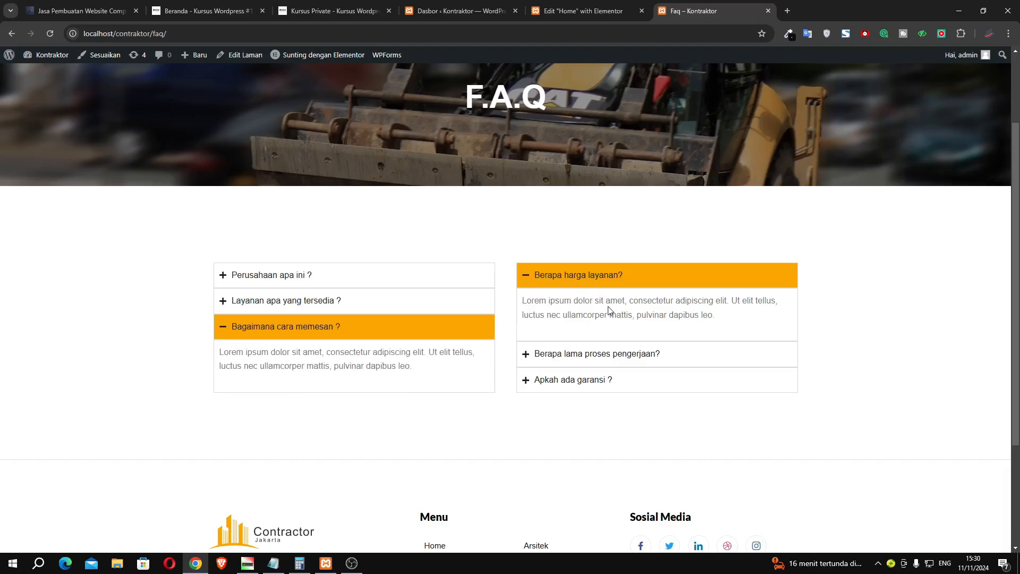
{"action": "left_click", "coordinate": [599, 354]}
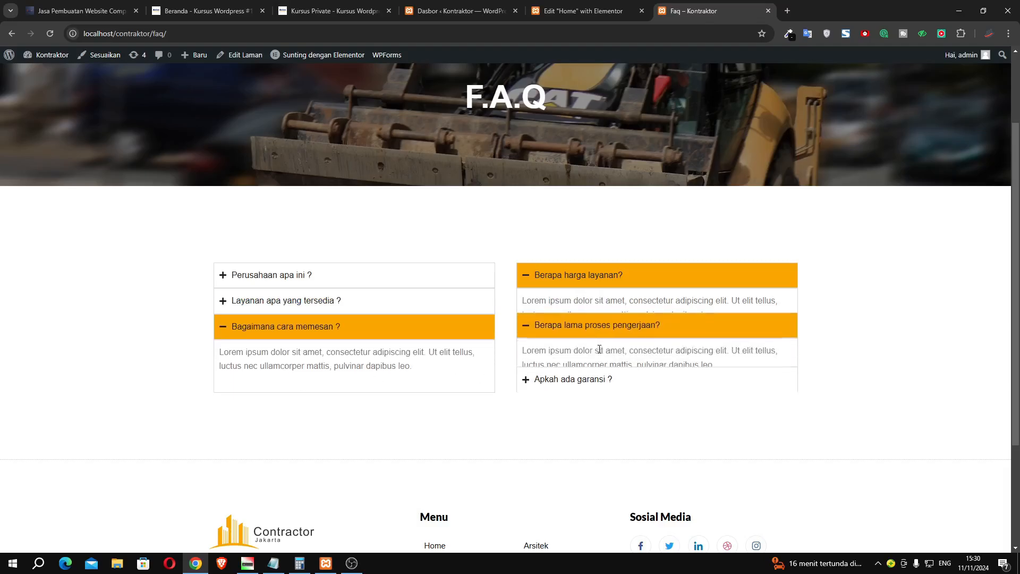
{"action": "left_click", "coordinate": [598, 381]}
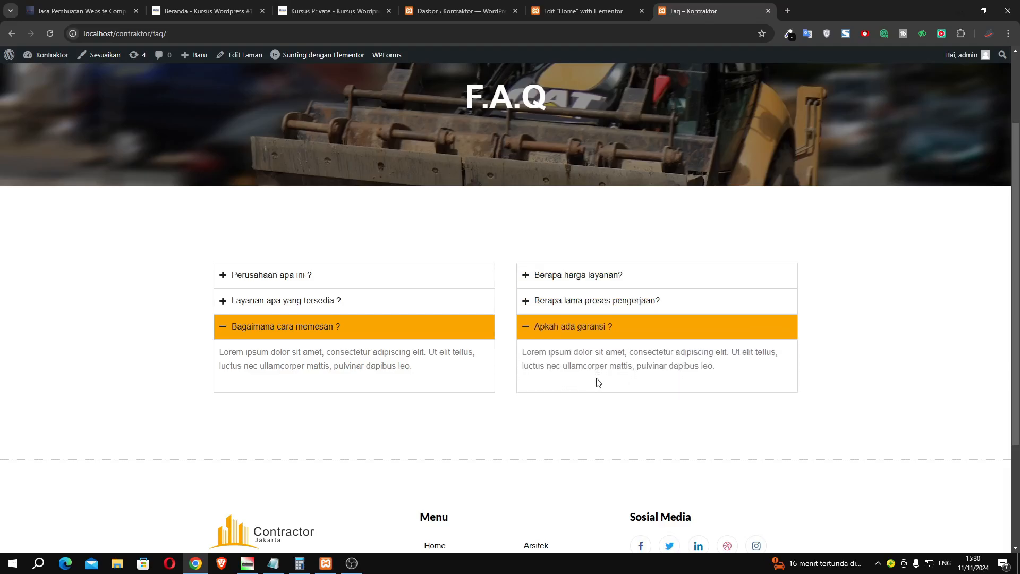
Step: Open the Portfolio page and review its project gallery
{"action": "scroll", "coordinate": [599, 383], "scroll_direction": "up", "scroll_amount": 2}
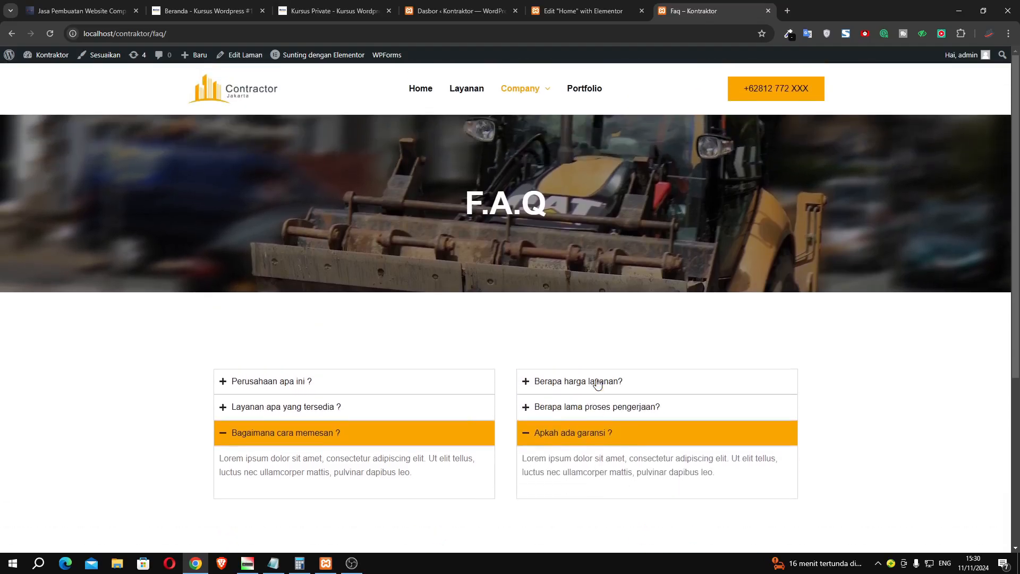
{"action": "left_click", "coordinate": [581, 89]}
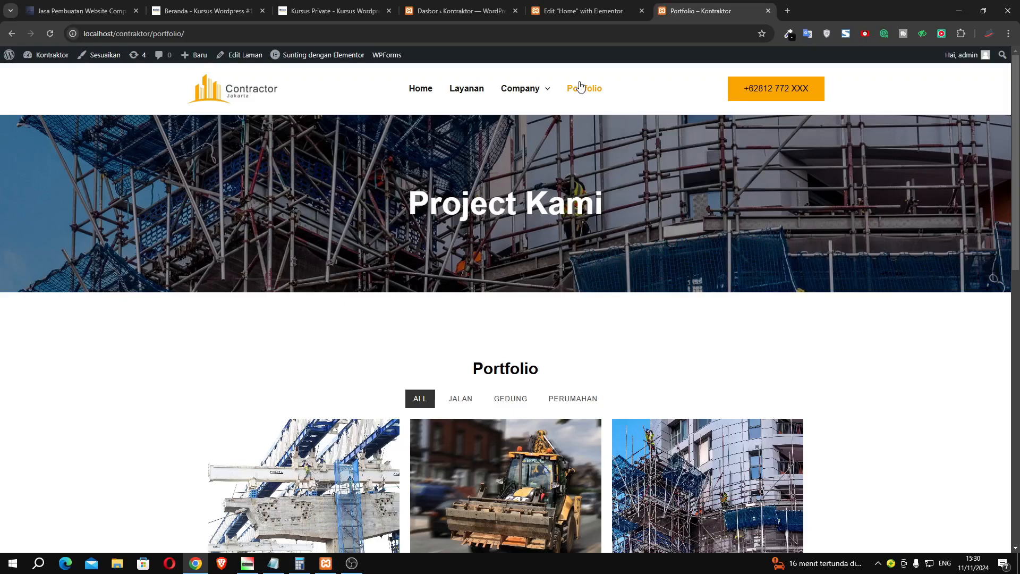
{"action": "scroll", "coordinate": [597, 214], "scroll_direction": "down", "scroll_amount": 10}
{"action": "scroll", "coordinate": [598, 279], "scroll_direction": "up", "scroll_amount": 4}
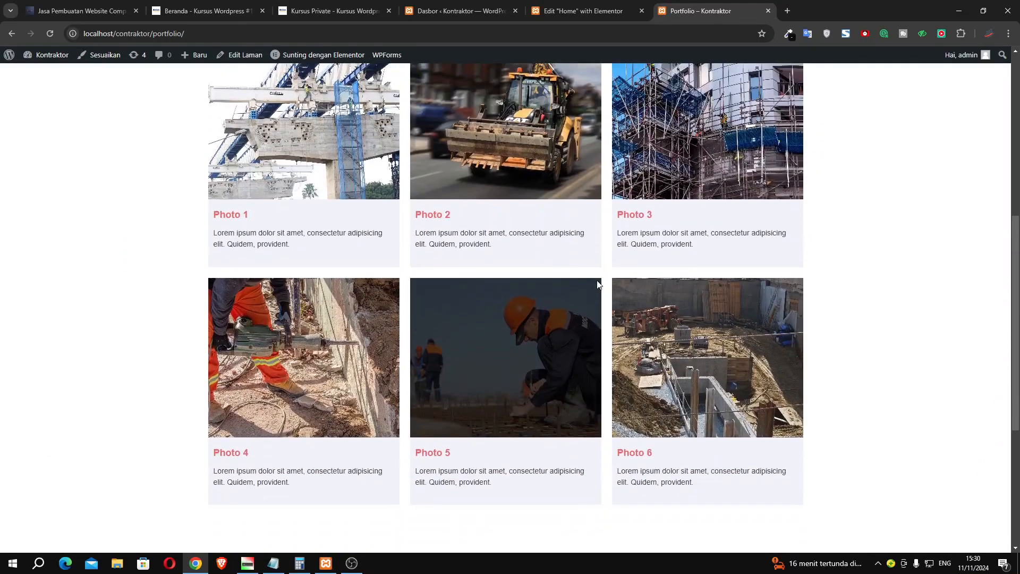
{"action": "scroll", "coordinate": [598, 283], "scroll_direction": "up", "scroll_amount": 7}
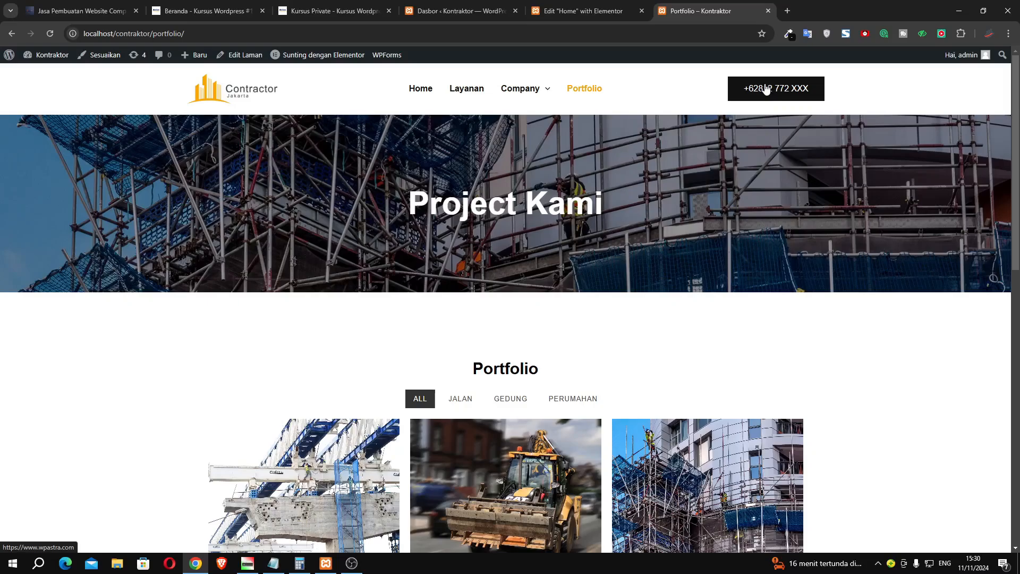
Step: Return to the home page through the site logo and look through all its sections down to the footer
{"action": "left_click", "coordinate": [218, 103]}
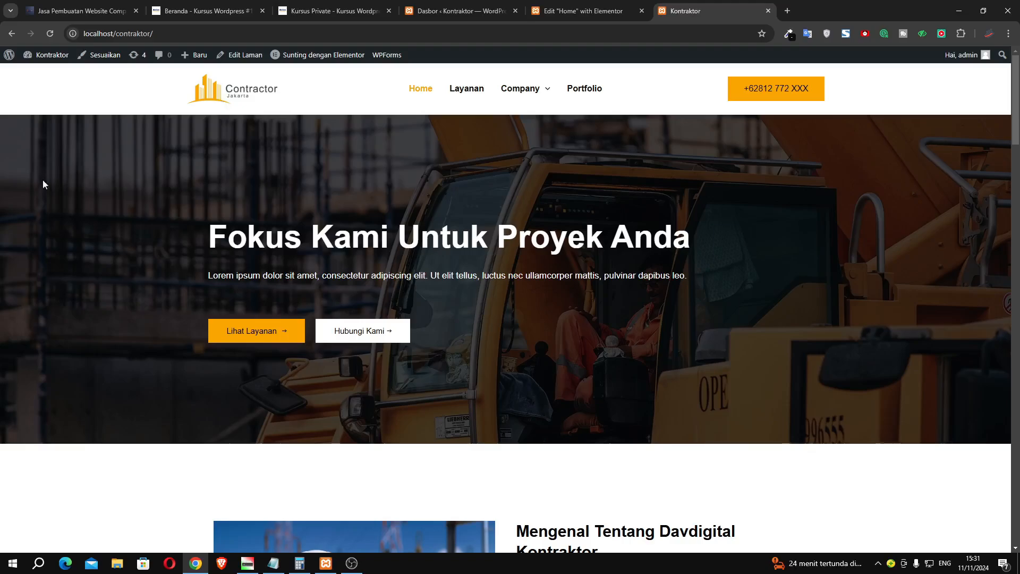
{"action": "scroll", "coordinate": [133, 175], "scroll_direction": "down", "scroll_amount": 6}
{"action": "scroll", "coordinate": [133, 176], "scroll_direction": "down", "scroll_amount": 13}
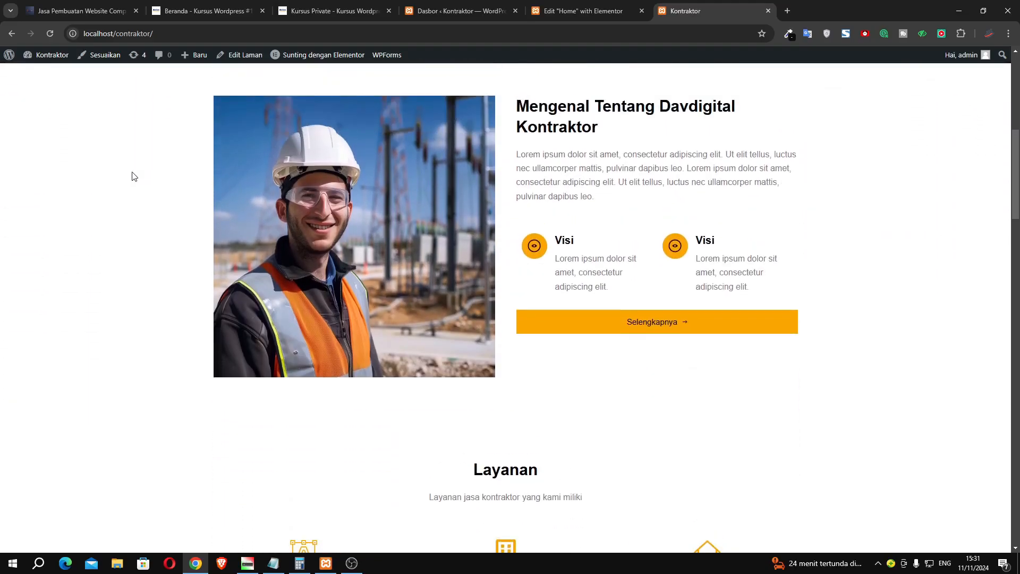
{"action": "scroll", "coordinate": [132, 176], "scroll_direction": "down", "scroll_amount": 17}
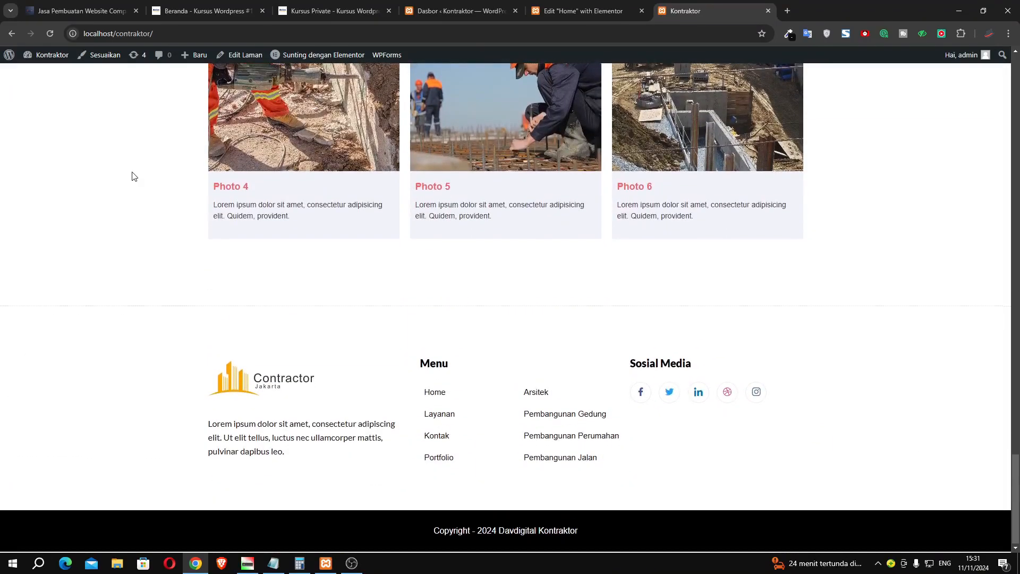
{"action": "scroll", "coordinate": [412, 354], "scroll_direction": "up", "scroll_amount": 7}
{"action": "scroll", "coordinate": [411, 356], "scroll_direction": "up", "scroll_amount": 20}
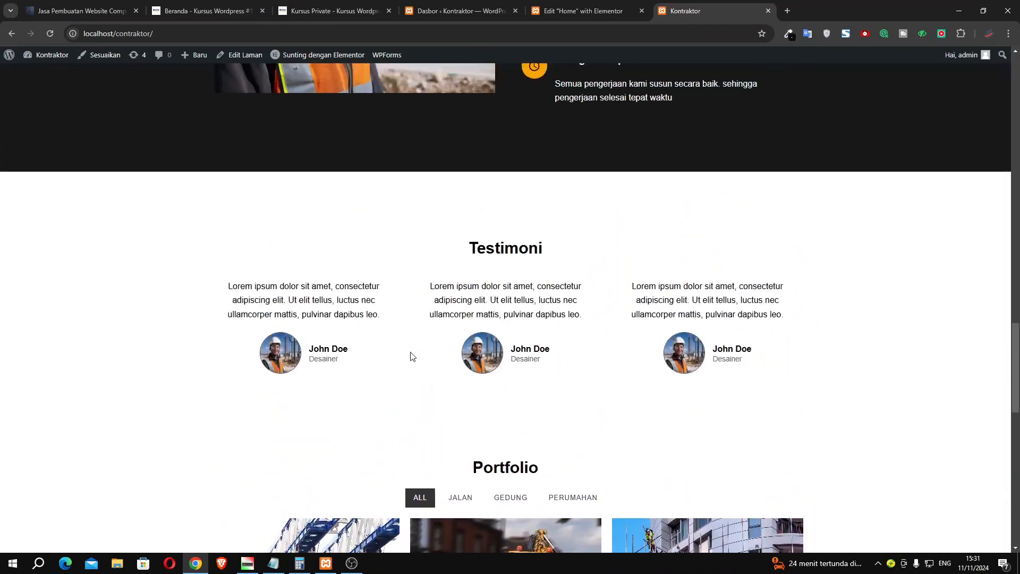
{"action": "scroll", "coordinate": [412, 356], "scroll_direction": "up", "scroll_amount": 2}
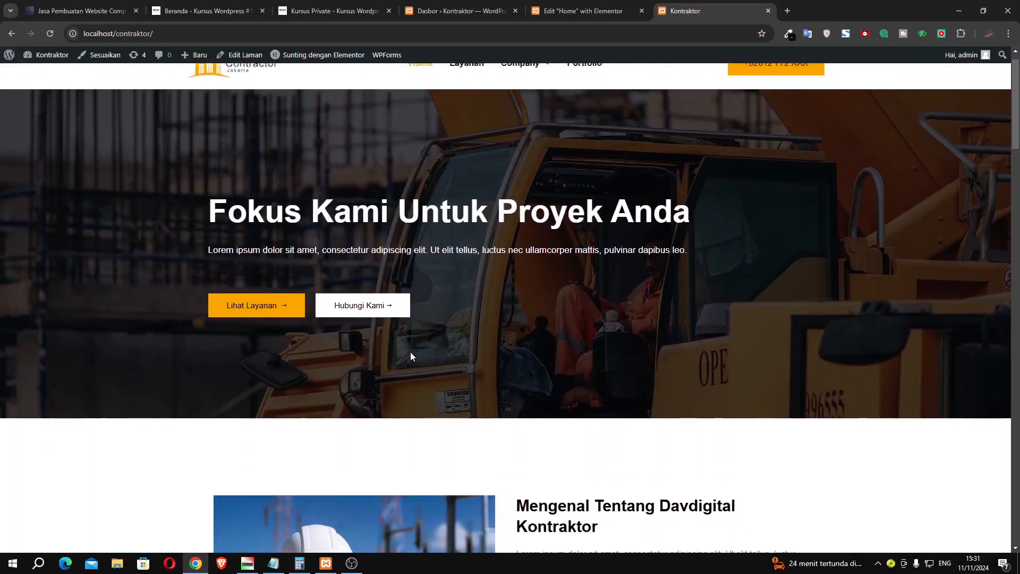
{"action": "scroll", "coordinate": [411, 356], "scroll_direction": "up", "scroll_amount": 1}
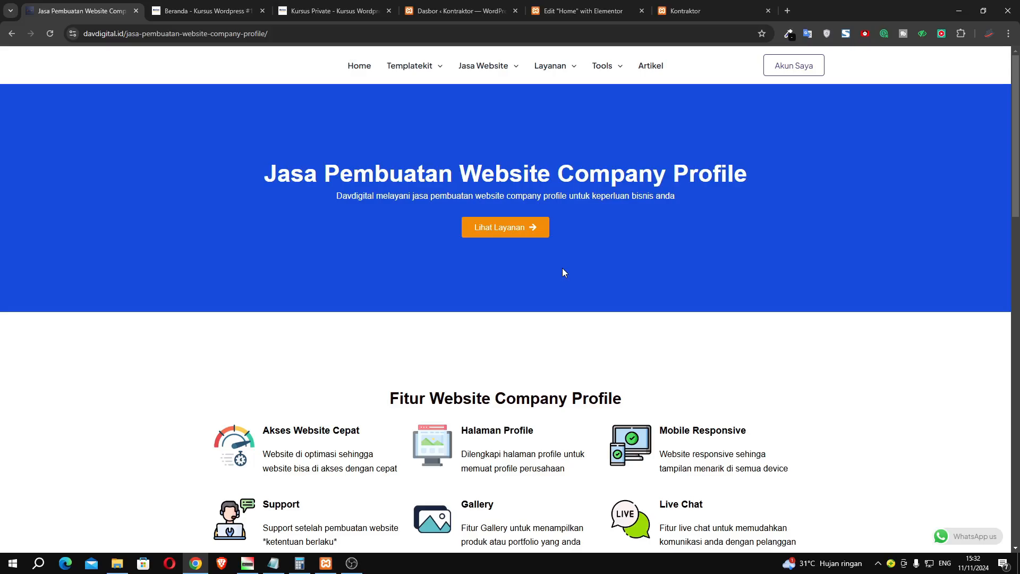
Step: Review the features and the Ekonomis and Premium price packages on Davdigital's Jasa Pembuatan Website Company Profile page
{"action": "scroll", "coordinate": [564, 272], "scroll_direction": "down", "scroll_amount": 1}
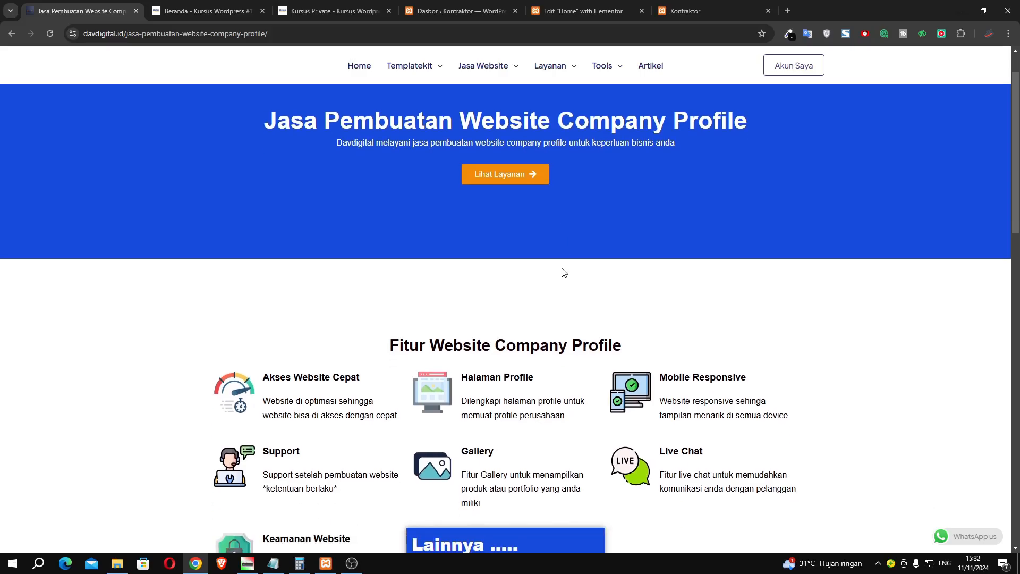
{"action": "scroll", "coordinate": [564, 272], "scroll_direction": "down", "scroll_amount": 4}
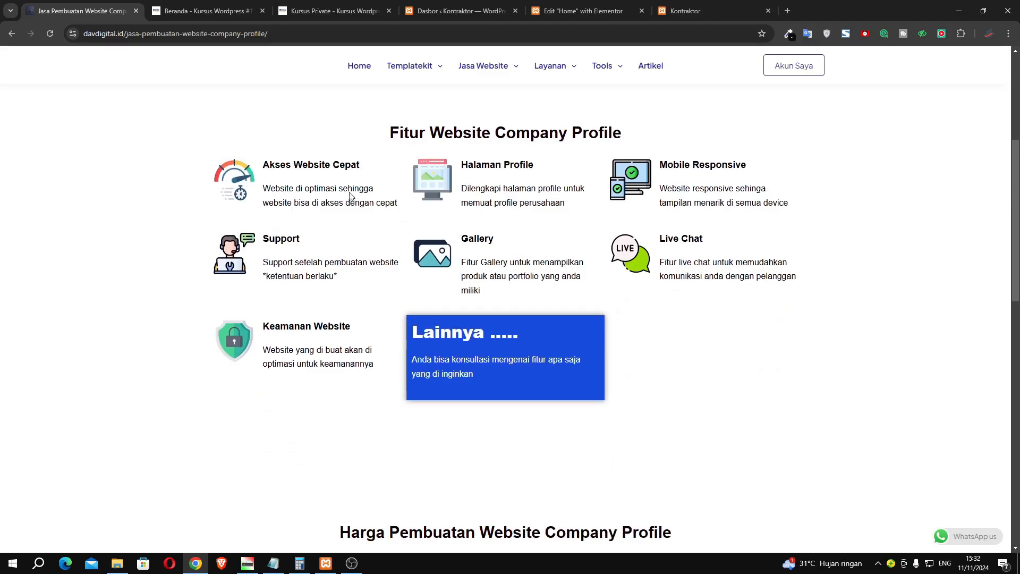
{"action": "scroll", "coordinate": [370, 296], "scroll_direction": "down", "scroll_amount": 5}
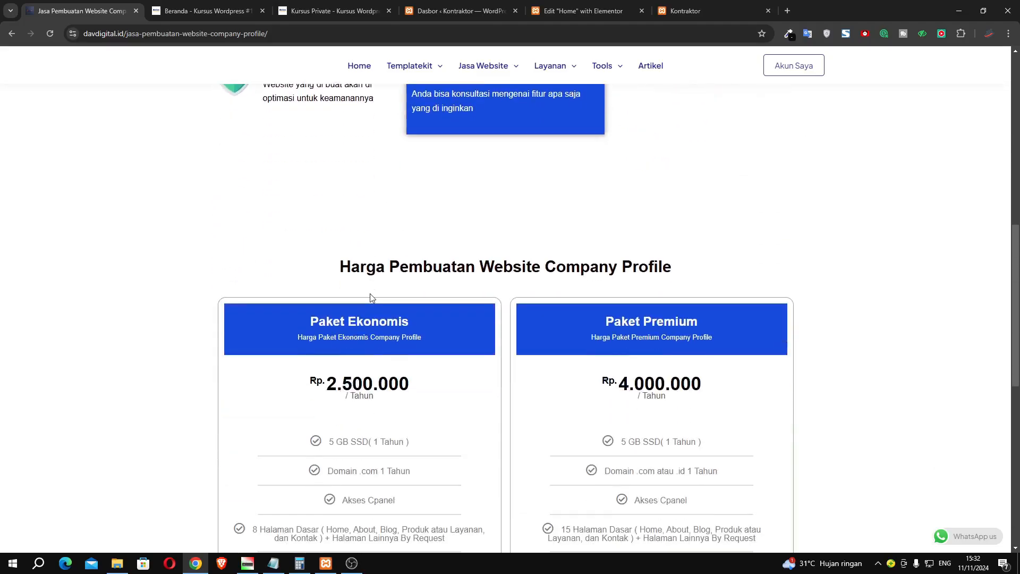
{"action": "scroll", "coordinate": [371, 297], "scroll_direction": "down", "scroll_amount": 1}
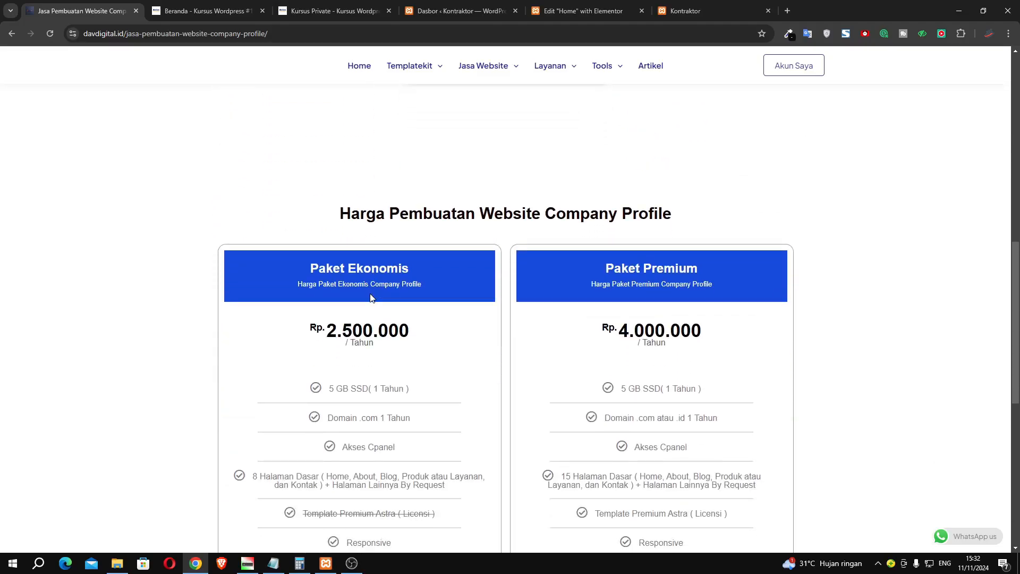
{"action": "scroll", "coordinate": [371, 298], "scroll_direction": "down", "scroll_amount": 5}
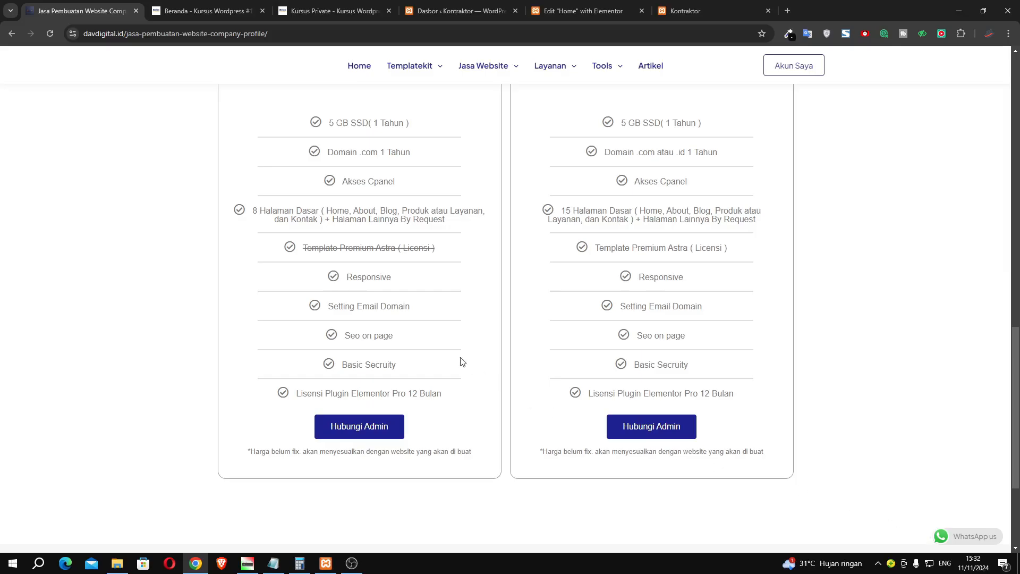
{"action": "scroll", "coordinate": [429, 285], "scroll_direction": "up", "scroll_amount": 10}
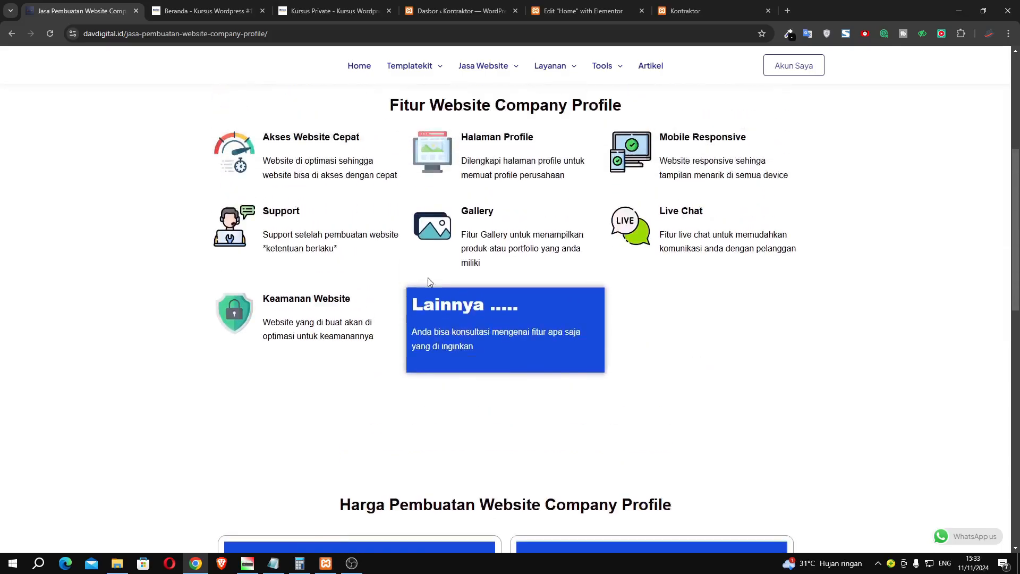
{"action": "scroll", "coordinate": [429, 281], "scroll_direction": "up", "scroll_amount": 5}
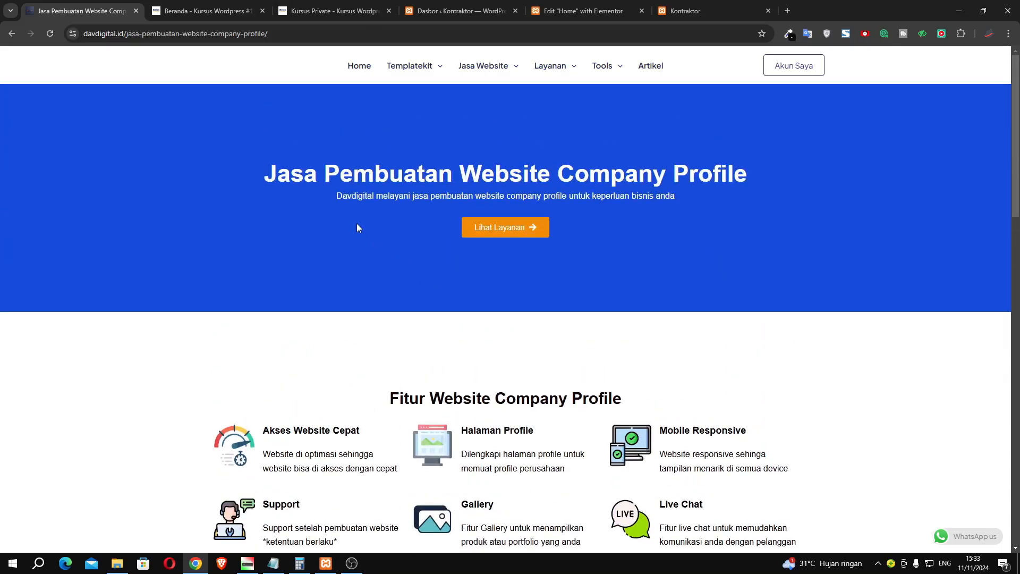
Step: Browse the Kelas WordPress course list as far as the company profile course and view the Kursus Private packages
{"action": "key", "text": "ctrl+Tab"}
{"action": "scroll", "coordinate": [355, 234], "scroll_direction": "up", "scroll_amount": 3}
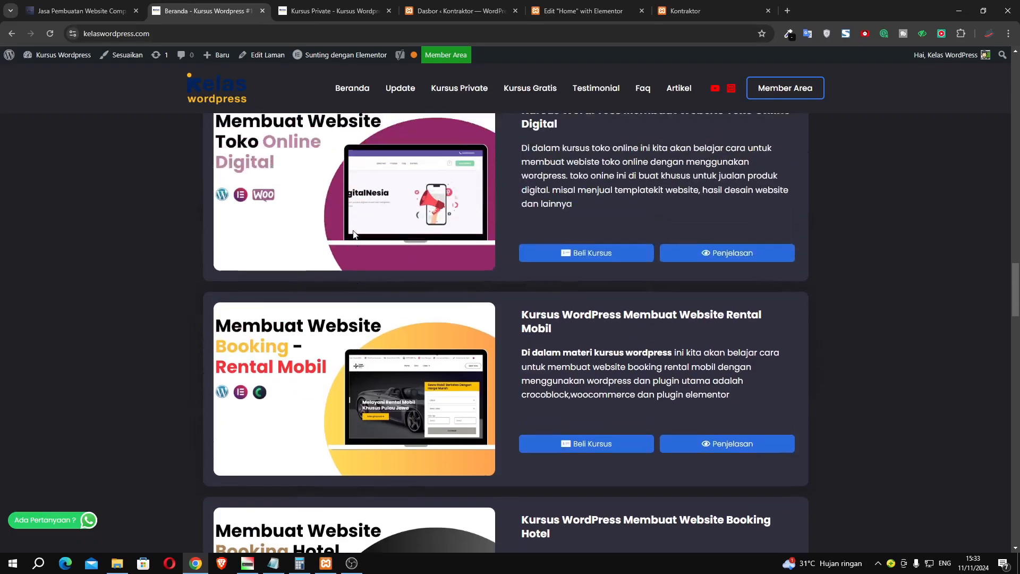
{"action": "scroll", "coordinate": [354, 233], "scroll_direction": "down", "scroll_amount": 1}
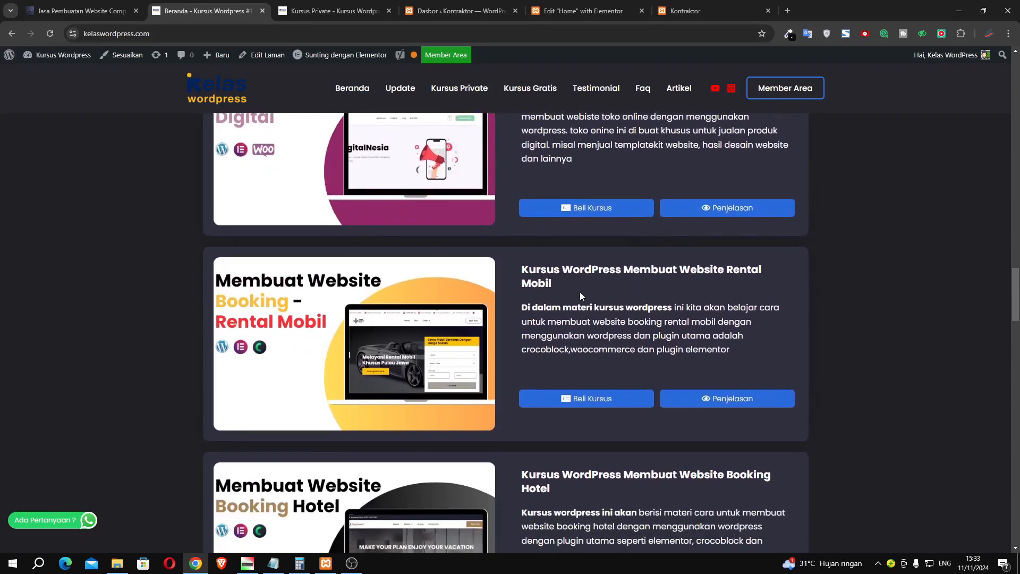
{"action": "scroll", "coordinate": [580, 295], "scroll_direction": "down", "scroll_amount": 2}
{"action": "scroll", "coordinate": [585, 295], "scroll_direction": "down", "scroll_amount": 2}
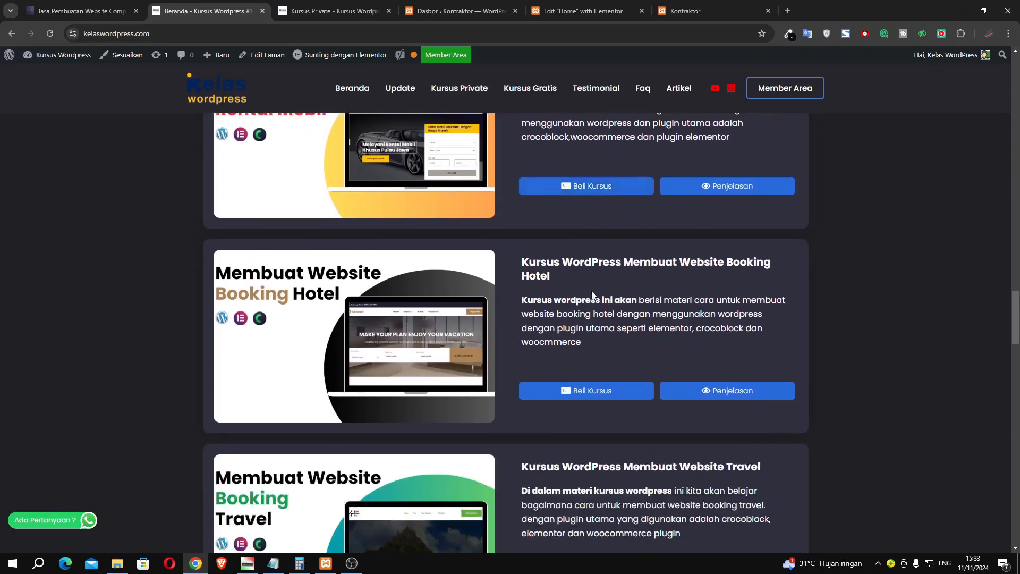
{"action": "scroll", "coordinate": [592, 295], "scroll_direction": "down", "scroll_amount": 8}
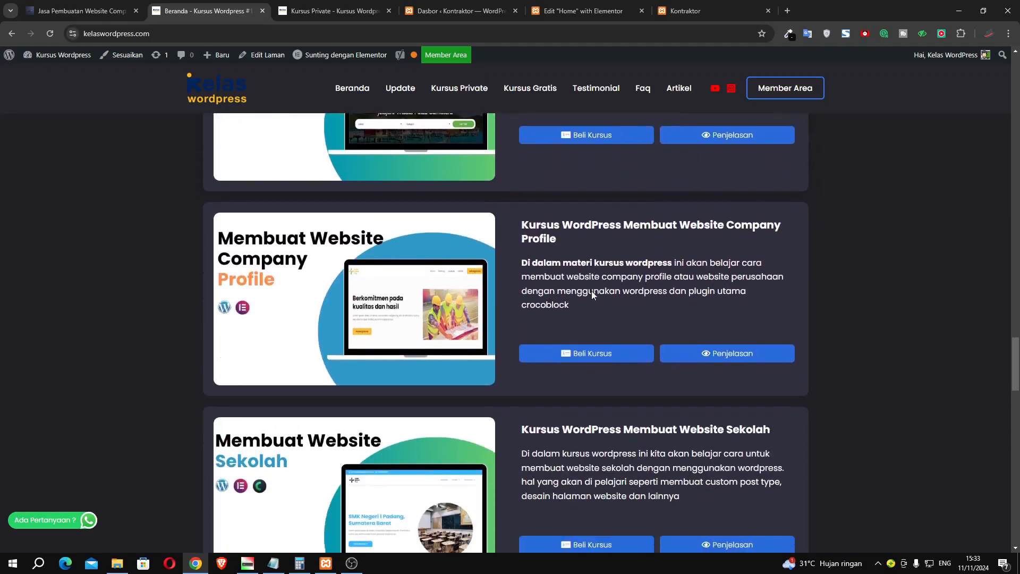
{"action": "scroll", "coordinate": [592, 291], "scroll_direction": "down", "scroll_amount": 1}
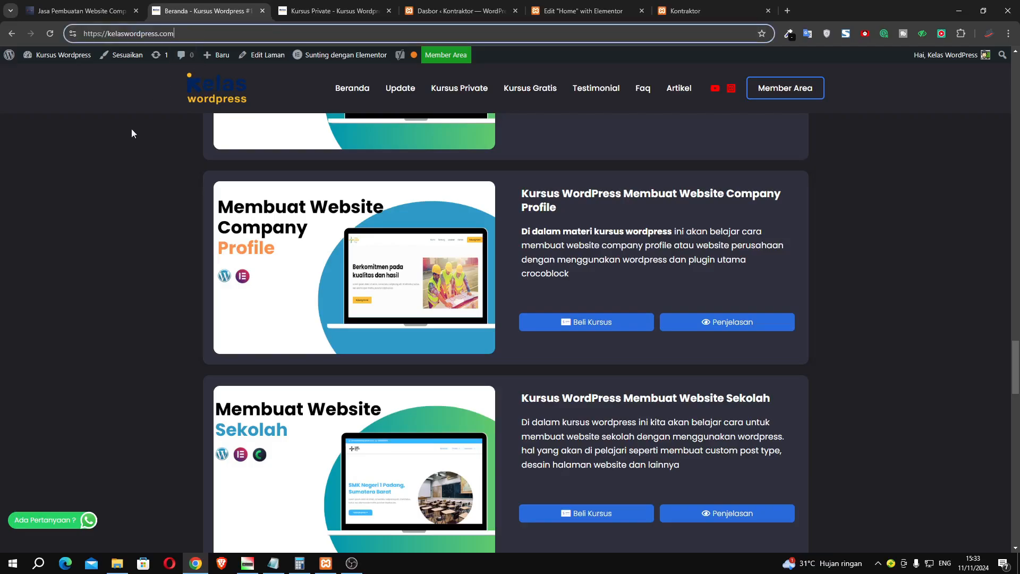
{"action": "left_click", "coordinate": [299, 15]}
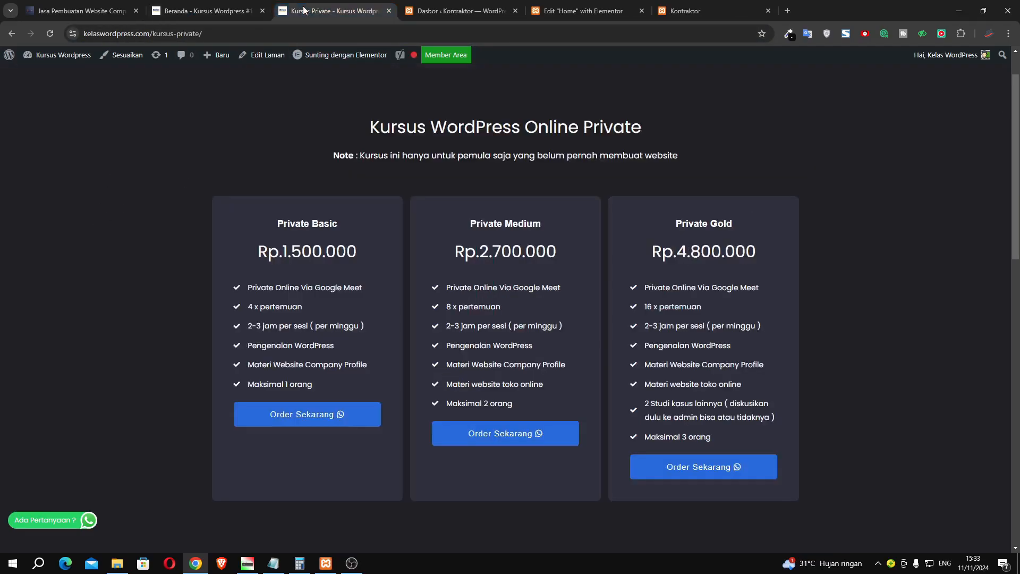
{"action": "scroll", "coordinate": [416, 219], "scroll_direction": "up", "scroll_amount": 1}
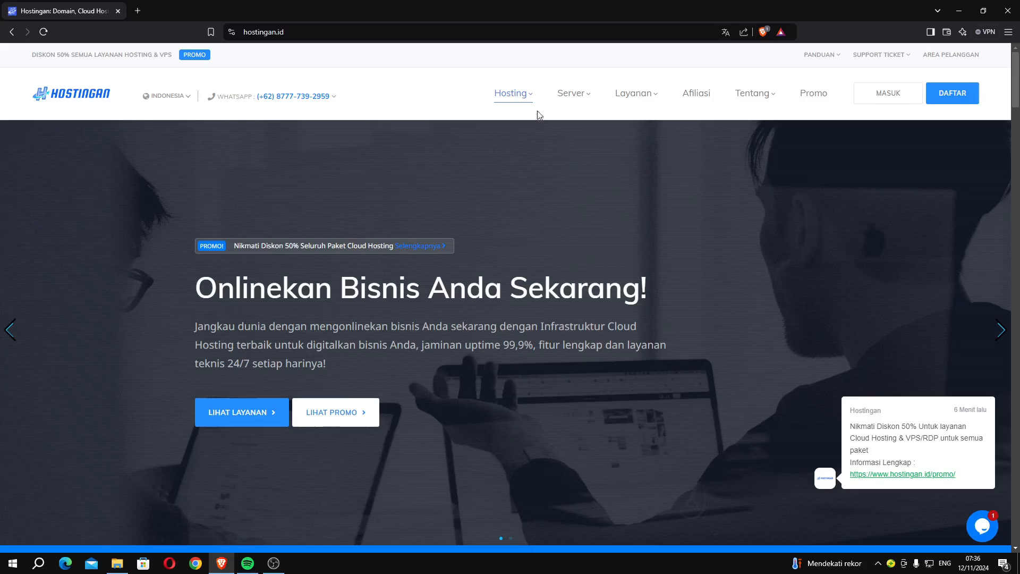
Step: Open the Cloud Hosting page on the Hostingan site and compare the Corporate and Personal & UMKM packages
{"action": "mouse_move", "coordinate": [530, 99]}
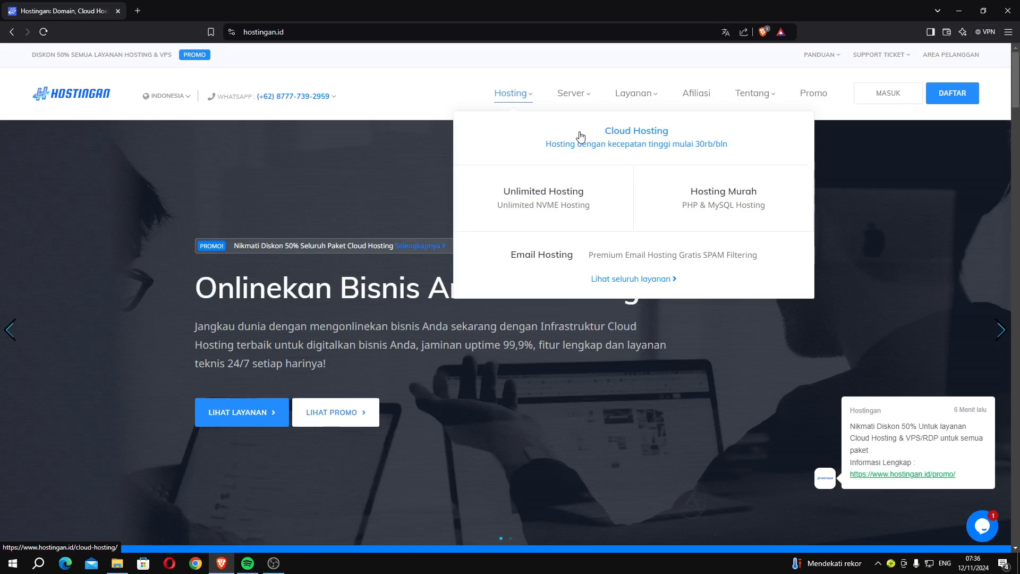
{"action": "left_click", "coordinate": [604, 139]}
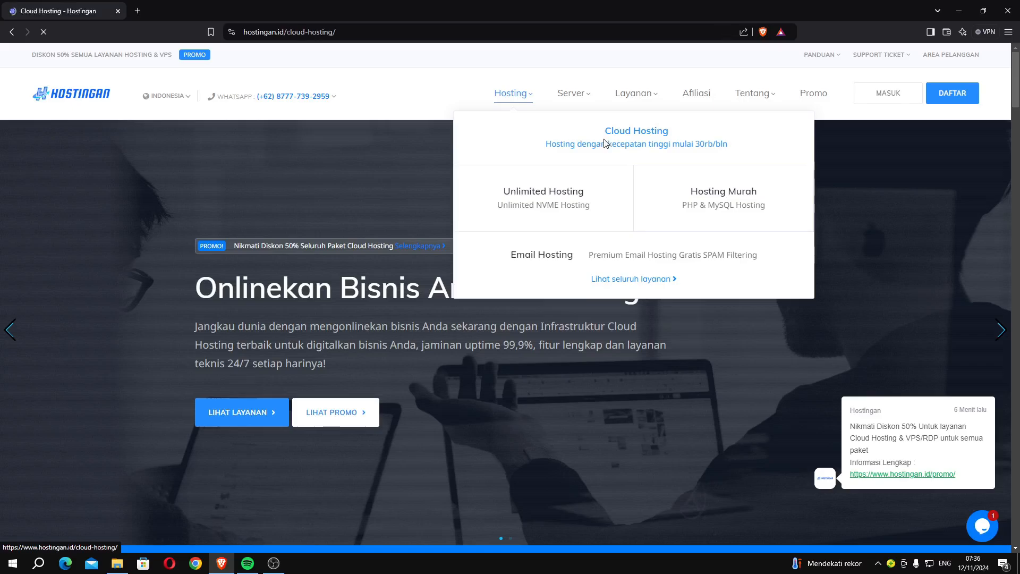
{"action": "scroll", "coordinate": [388, 213], "scroll_direction": "down", "scroll_amount": 7}
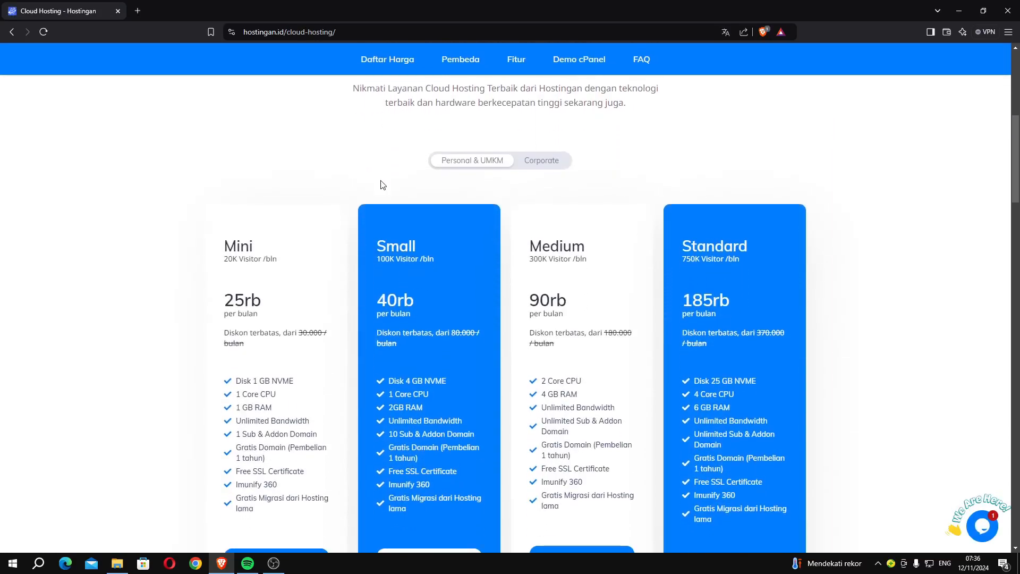
{"action": "left_click", "coordinate": [537, 169]}
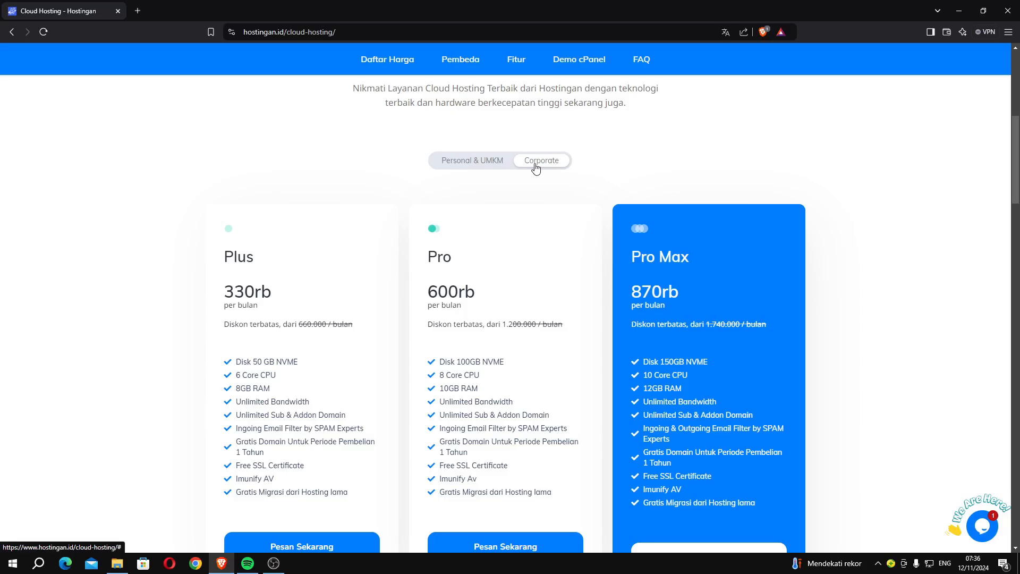
{"action": "left_click", "coordinate": [489, 169]}
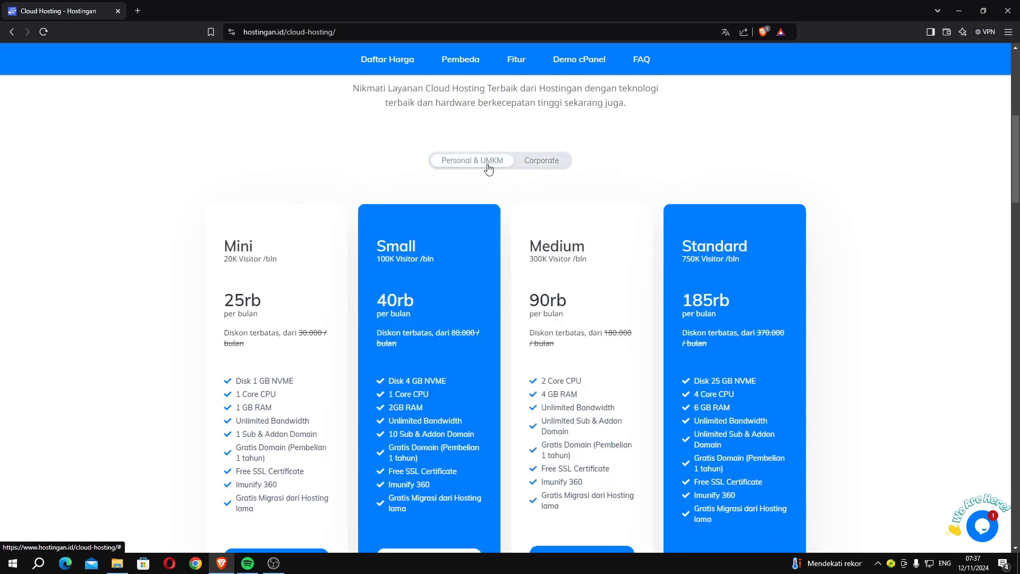
{"action": "scroll", "coordinate": [489, 169], "scroll_direction": "down", "scroll_amount": 1}
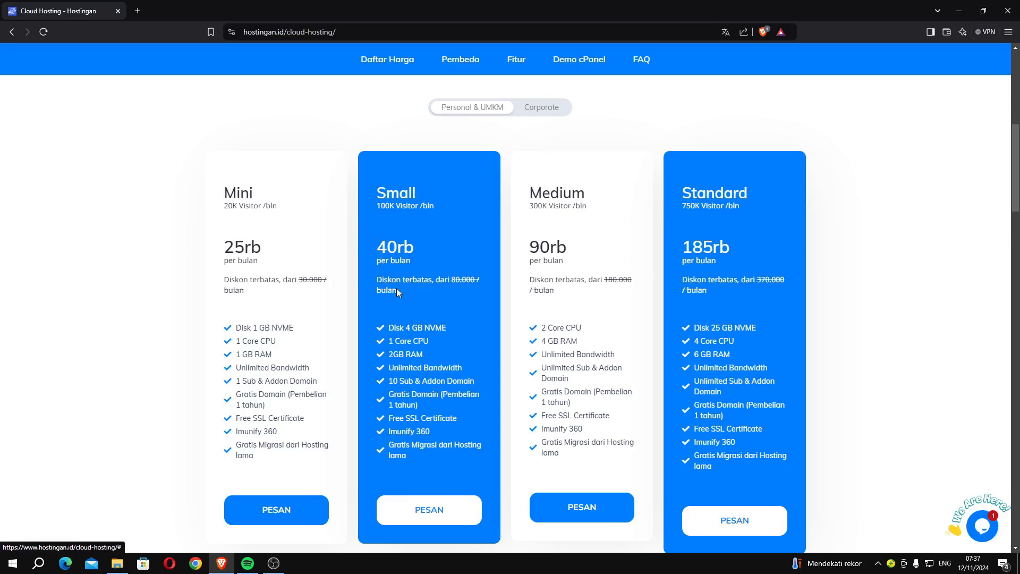
{"action": "scroll", "coordinate": [397, 292], "scroll_direction": "down", "scroll_amount": 1}
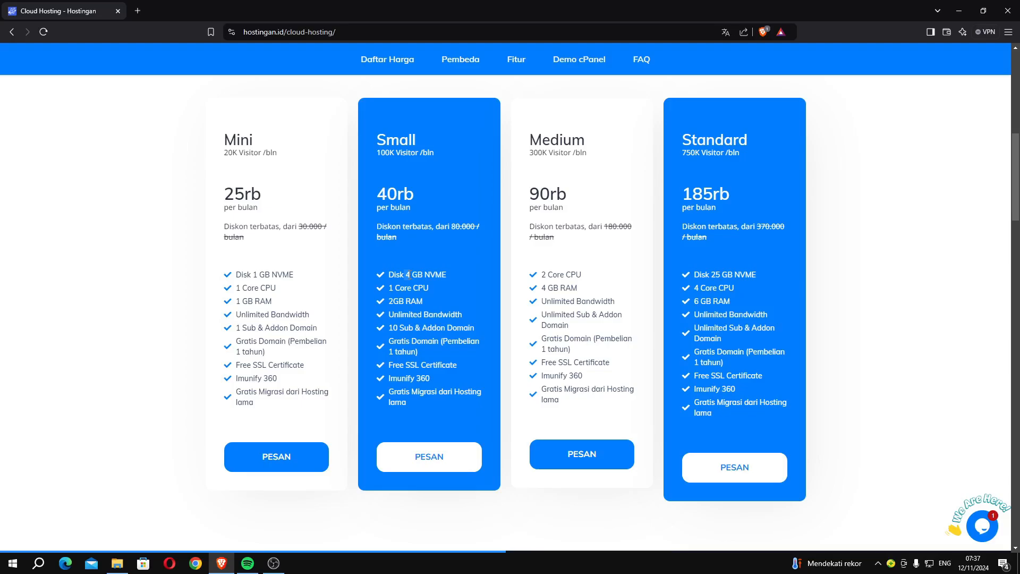
Step: Compare the disk space, RAM and addon domain allowances of the Mini and Small cloud hosting packages
{"action": "double_click", "coordinate": [256, 274]}
{"action": "left_click_drag", "start_coordinate": [254, 273], "coordinate": [252, 271]}
{"action": "left_click", "coordinate": [253, 271]}
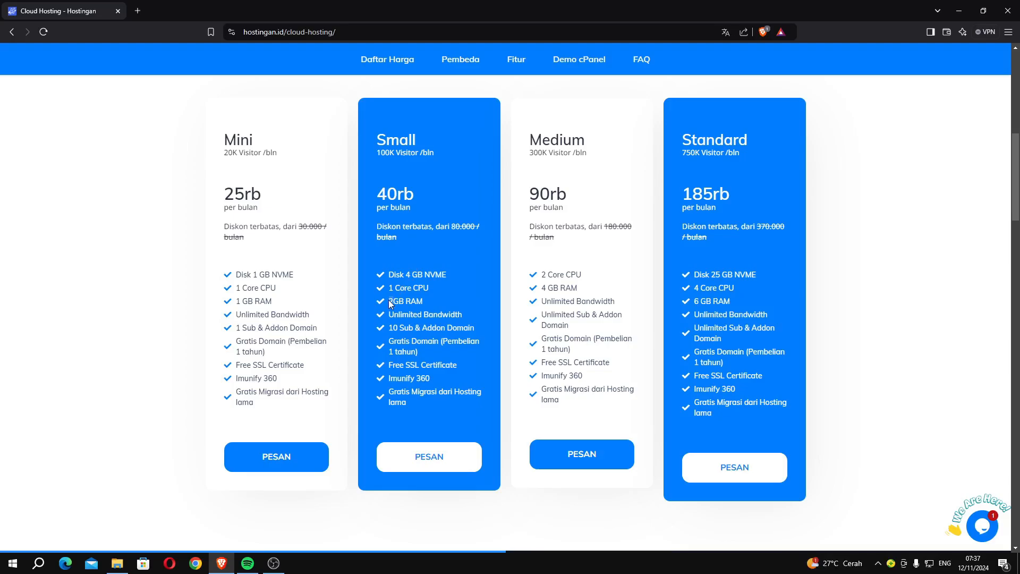
{"action": "left_click", "coordinate": [407, 328]}
{"action": "double_click", "coordinate": [439, 329]}
{"action": "left_click_drag", "start_coordinate": [248, 326], "coordinate": [295, 334]}
{"action": "left_click", "coordinate": [249, 328]}
{"action": "left_click", "coordinate": [295, 333]}
{"action": "left_click_drag", "start_coordinate": [269, 253], "coordinate": [275, 296]}
{"action": "left_click", "coordinate": [283, 301]}
Step: Review the visitor limit and monthly price of the Mini package, and the CPU and RAM of Medium and Standard
{"action": "left_click_drag", "start_coordinate": [239, 152], "coordinate": [237, 139]}
{"action": "left_click", "coordinate": [238, 148]}
{"action": "left_click_drag", "start_coordinate": [220, 139], "coordinate": [248, 196]}
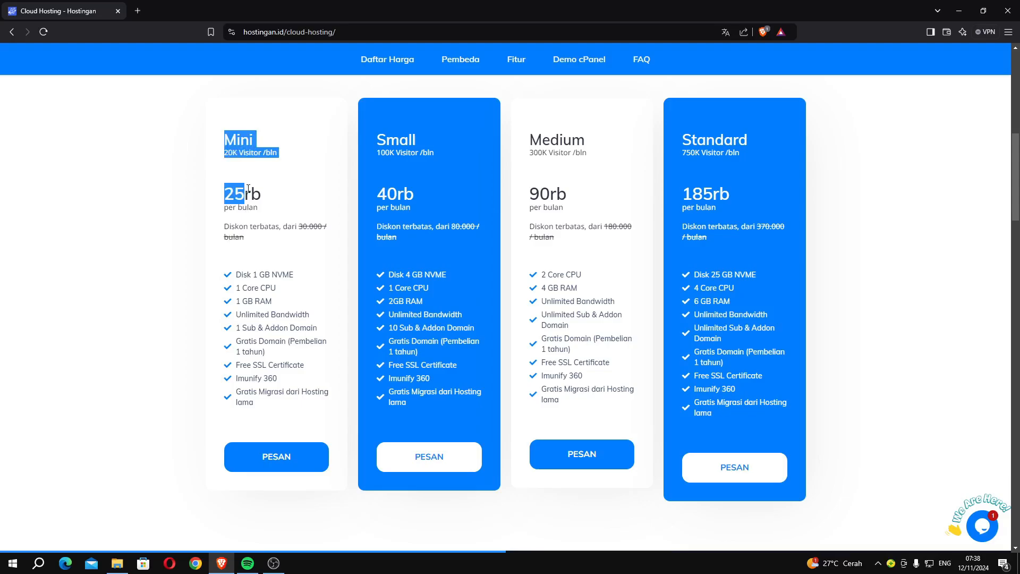
{"action": "left_click", "coordinate": [248, 189]}
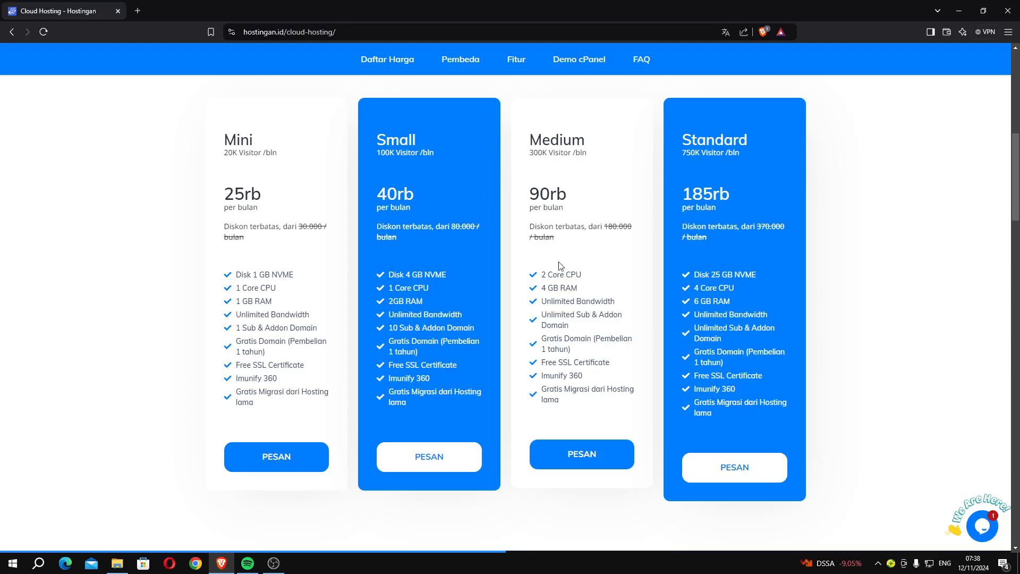
{"action": "left_click_drag", "start_coordinate": [551, 245], "coordinate": [580, 292]}
{"action": "left_click_drag", "start_coordinate": [700, 288], "coordinate": [713, 301]}
{"action": "left_click", "coordinate": [745, 290]}
Step: Order the Small cloud hosting package and stay on its domain selection page
{"action": "left_click", "coordinate": [437, 453]}
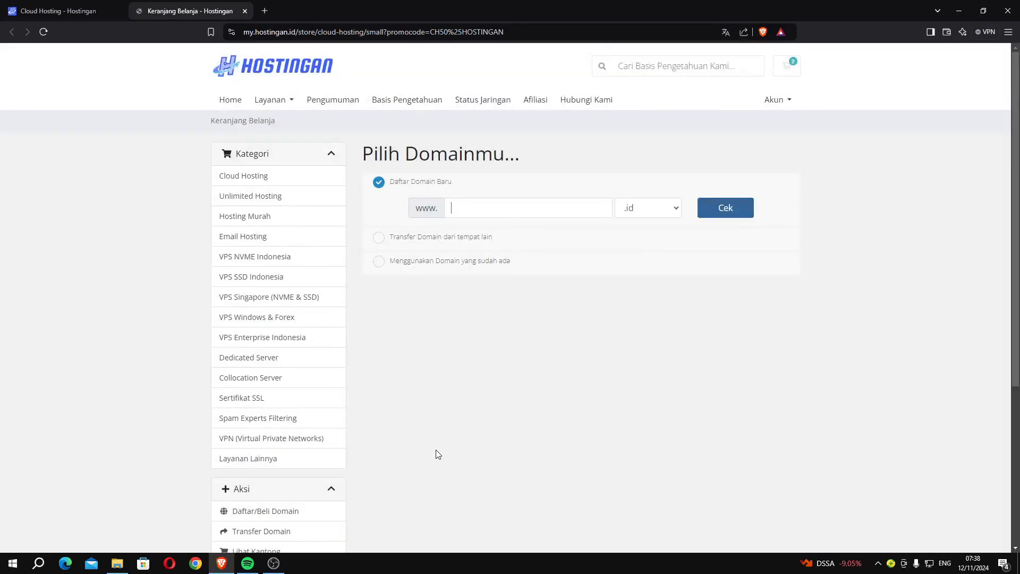
{"action": "left_click", "coordinate": [63, 11]}
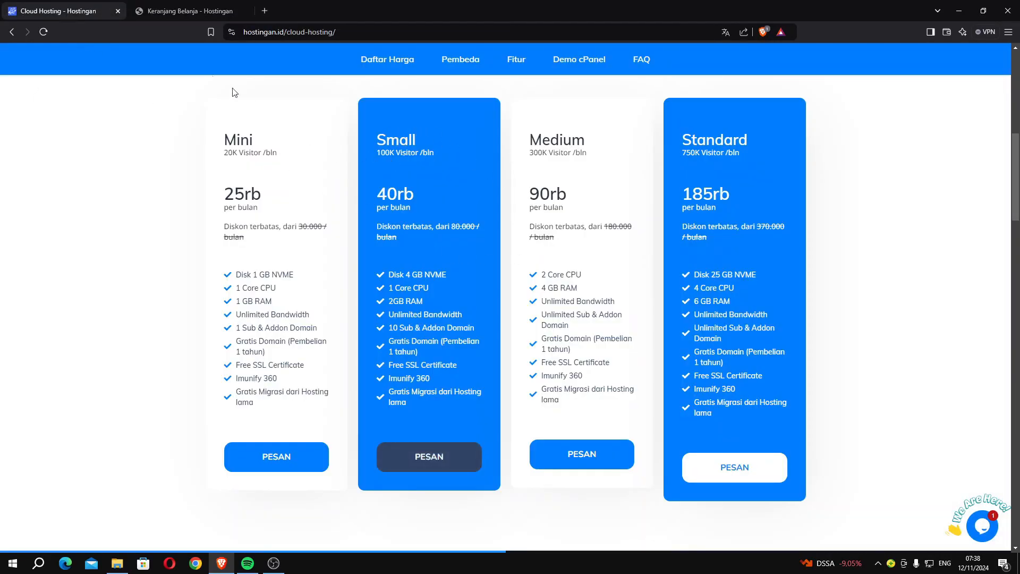
{"action": "left_click", "coordinate": [180, 15]}
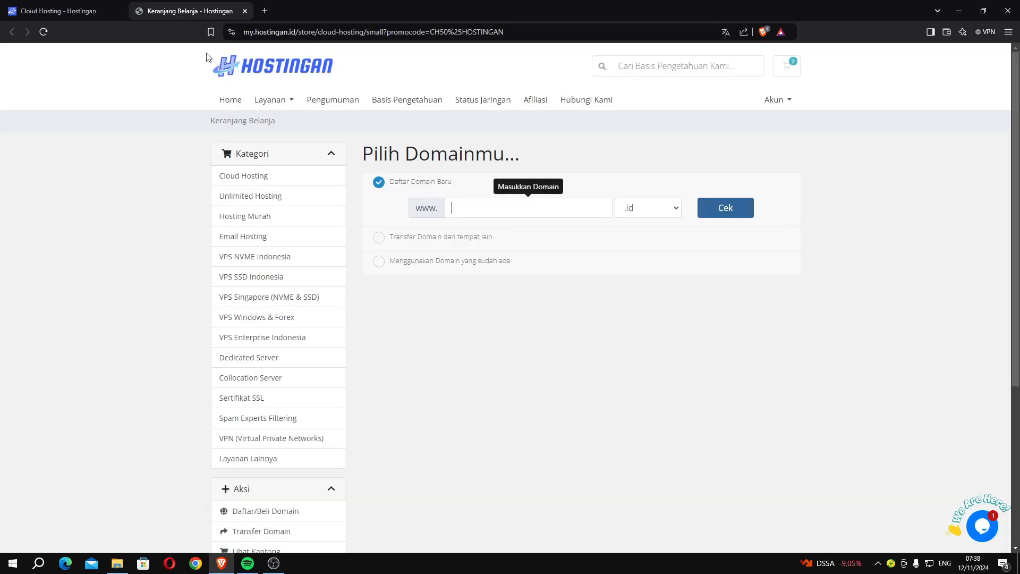
Step: Check the availability of the new domain tutordavdigital.com and continue the order with it
{"action": "left_click", "coordinate": [464, 207]}
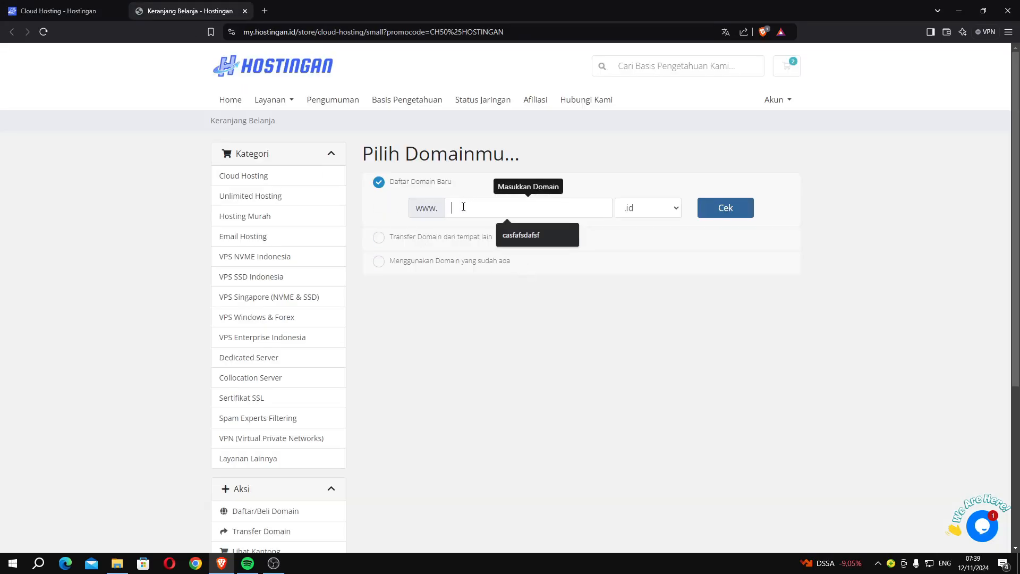
{"action": "type", "text": "tut"}
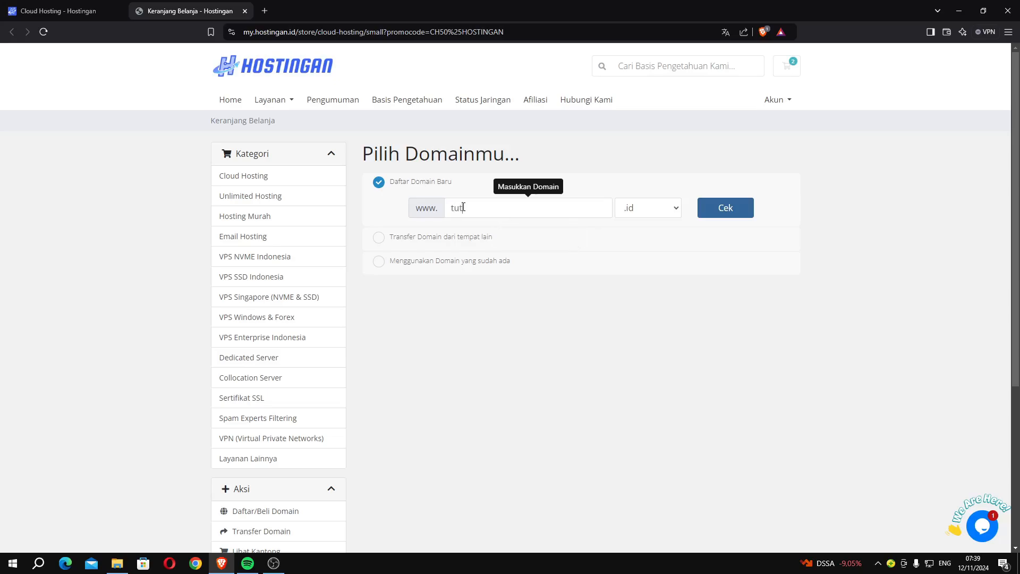
{"action": "type", "text": "ordavdigital"}
{"action": "left_click", "coordinate": [640, 214]}
{"action": "left_click", "coordinate": [633, 240]}
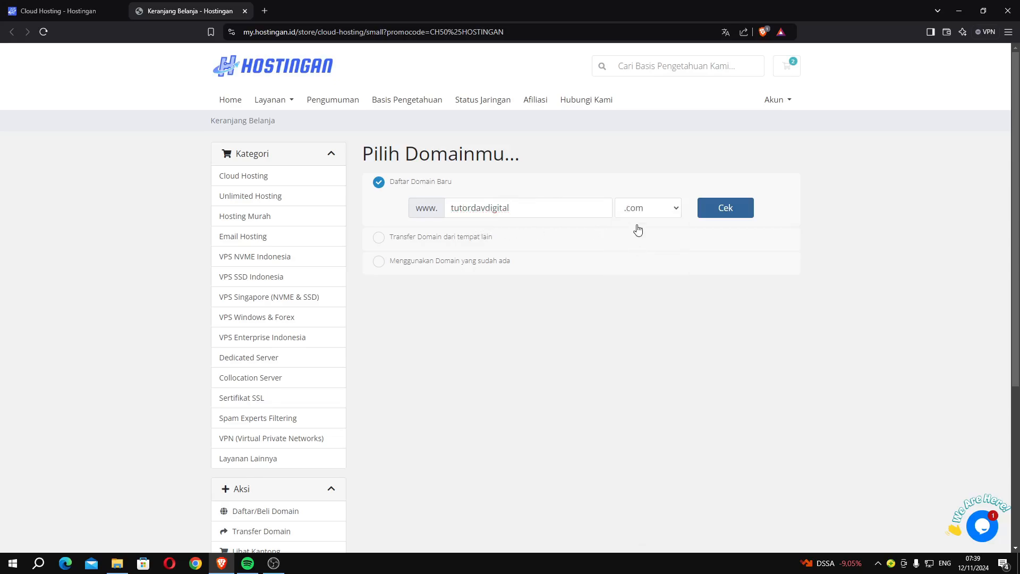
{"action": "left_click", "coordinate": [729, 208]}
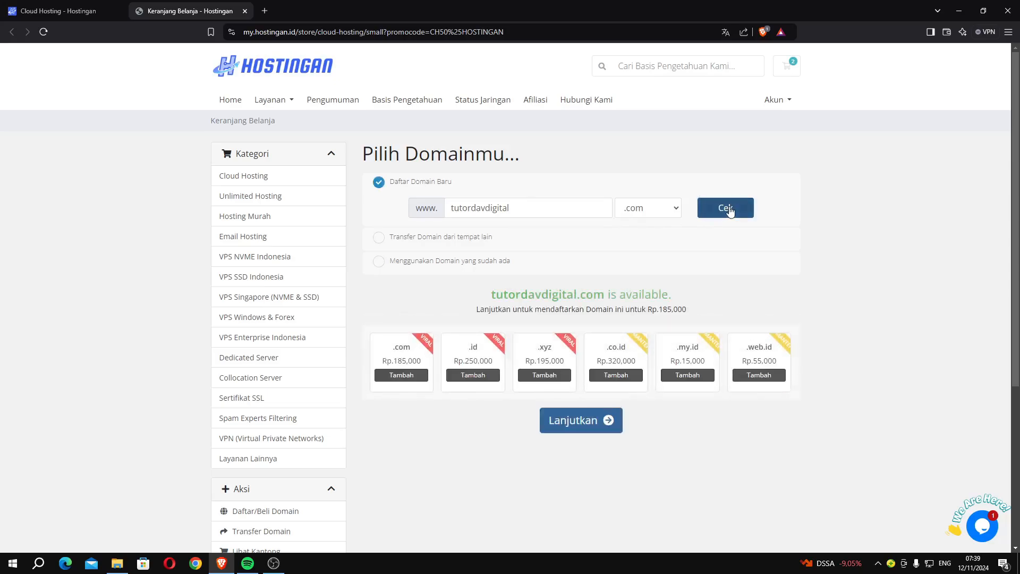
{"action": "left_click_drag", "start_coordinate": [495, 301], "coordinate": [577, 305]}
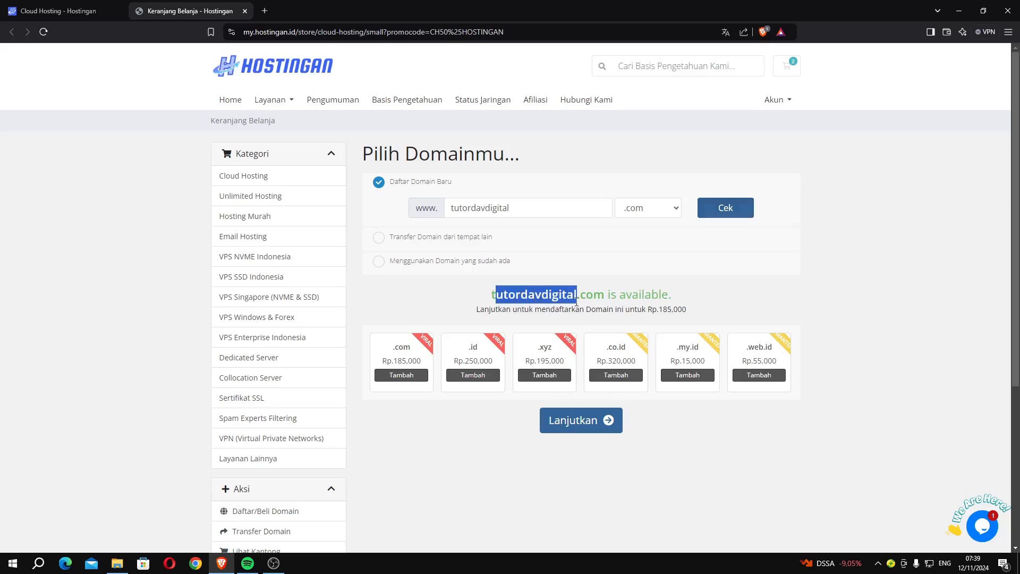
{"action": "left_click", "coordinate": [577, 304]}
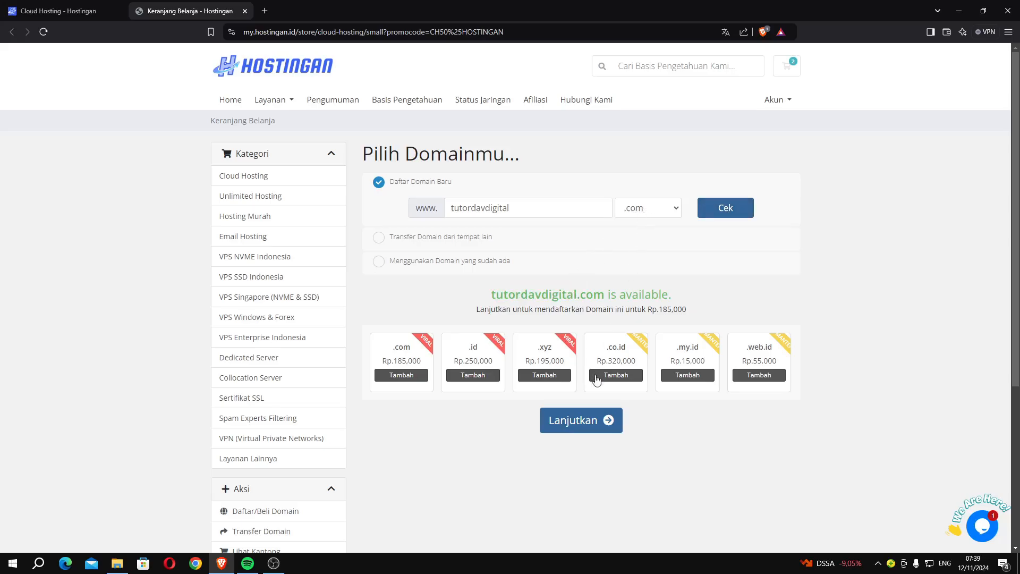
{"action": "left_click", "coordinate": [586, 415]}
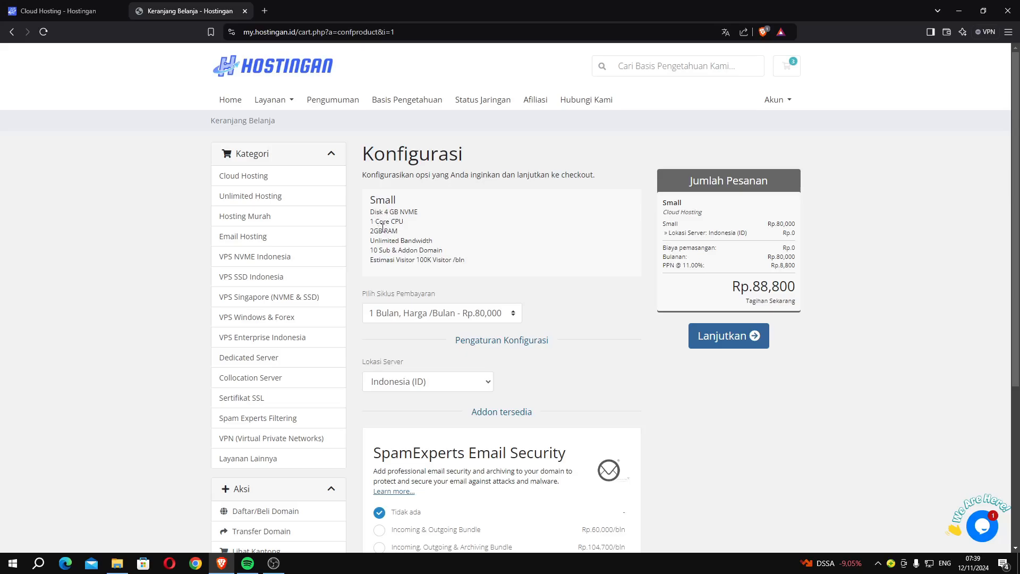
Step: Review the Small package's specifications and set its payment cycle to 12 months
{"action": "left_click_drag", "start_coordinate": [371, 237], "coordinate": [494, 263]}
{"action": "left_click", "coordinate": [495, 263]}
{"action": "scroll", "coordinate": [556, 254], "scroll_direction": "down", "scroll_amount": 2}
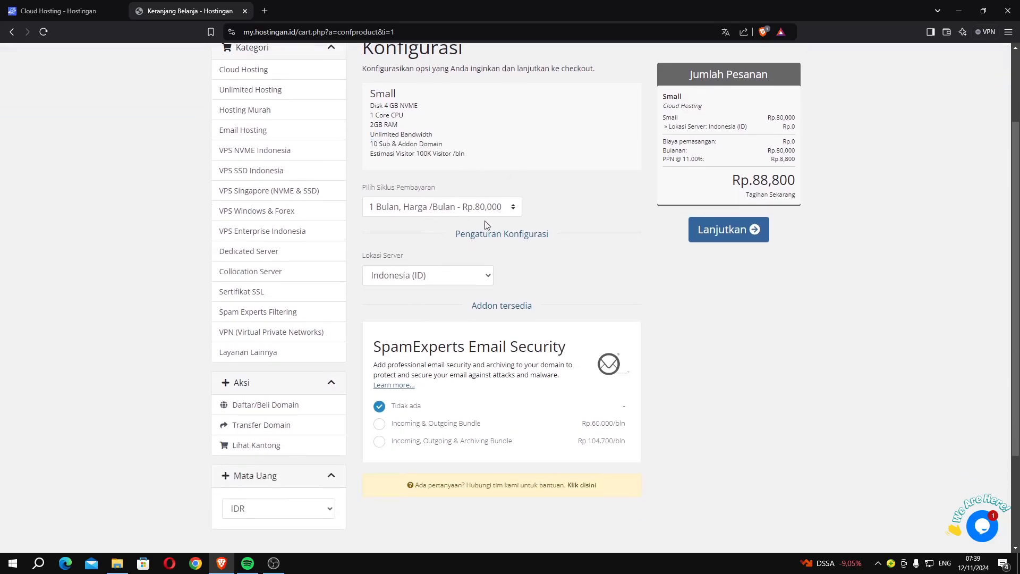
{"action": "scroll", "coordinate": [548, 255], "scroll_direction": "up", "scroll_amount": 1}
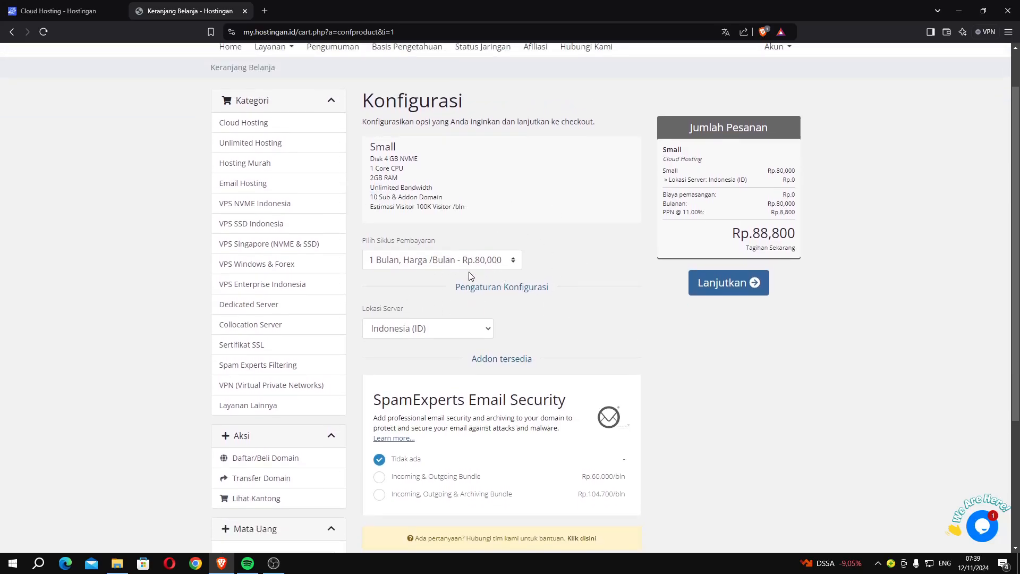
{"action": "left_click", "coordinate": [442, 265]}
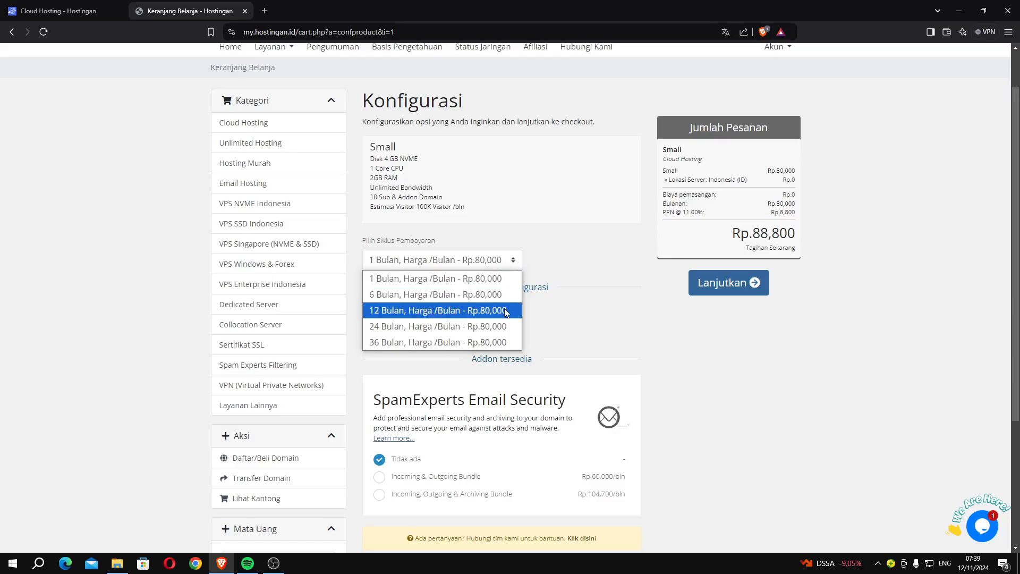
{"action": "left_click", "coordinate": [464, 311]}
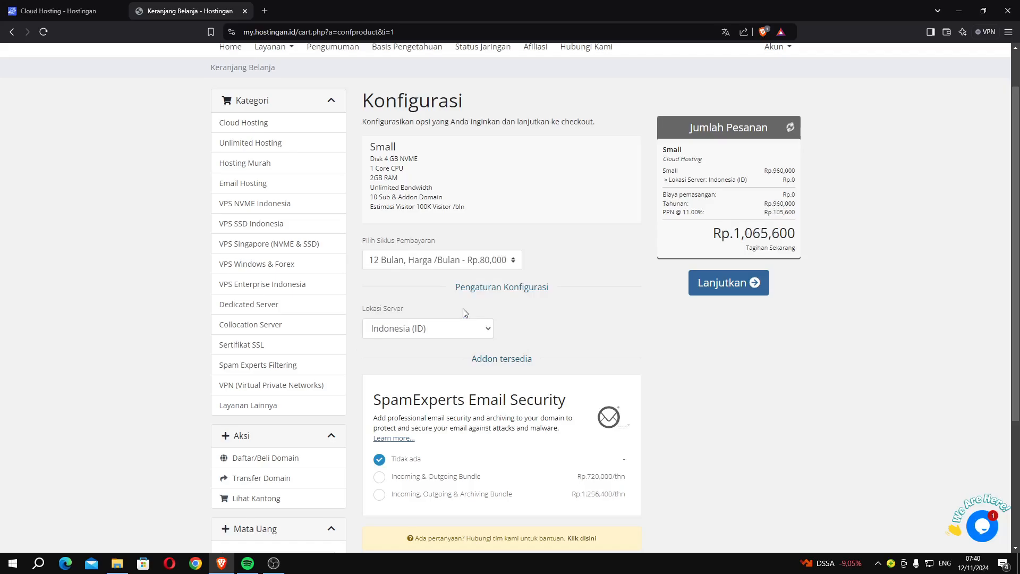
Step: Check the order total and available addons, keep the Indonesia server location and continue to the domain configuration
{"action": "left_click_drag", "start_coordinate": [729, 234], "coordinate": [758, 227]}
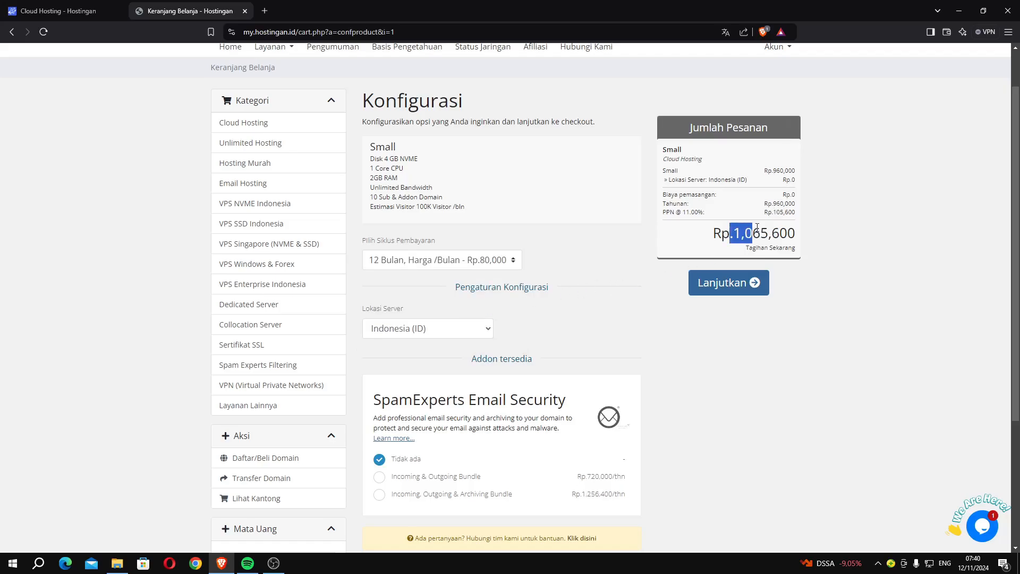
{"action": "left_click", "coordinate": [753, 227]}
{"action": "scroll", "coordinate": [475, 306], "scroll_direction": "down", "scroll_amount": 3}
{"action": "scroll", "coordinate": [687, 308], "scroll_direction": "up", "scroll_amount": 3}
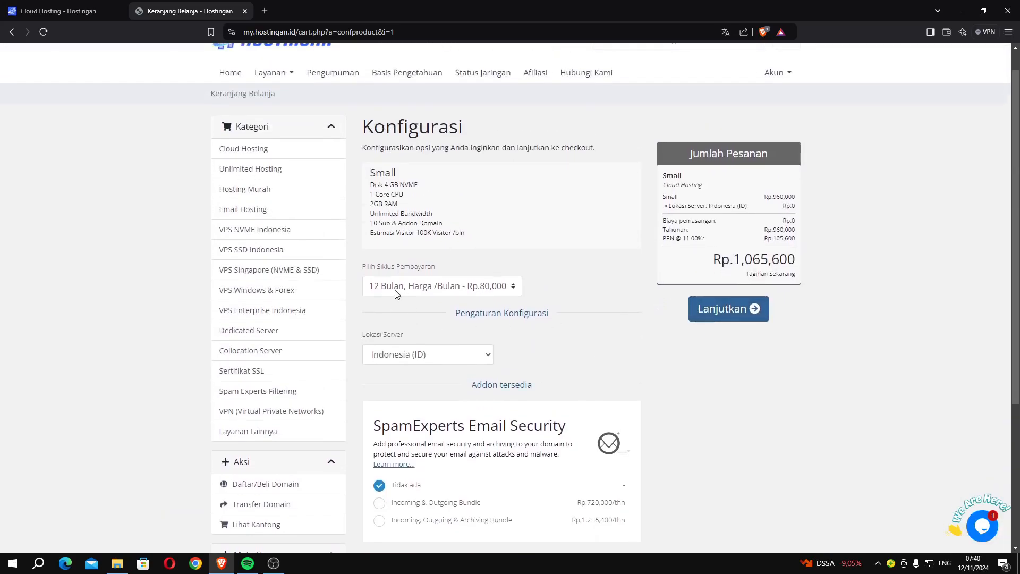
{"action": "left_click", "coordinate": [713, 315]}
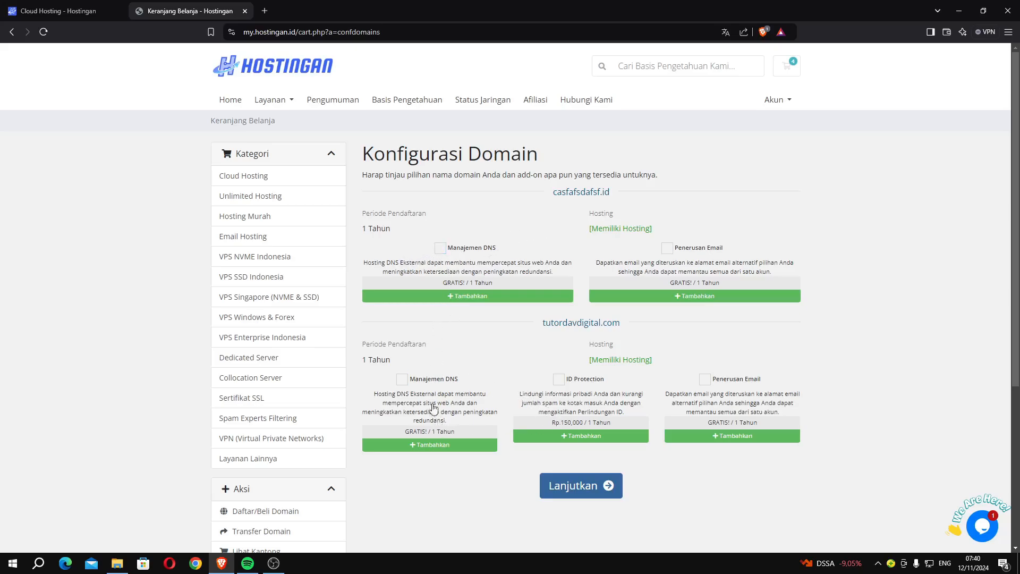
Step: Leave the ID Protection add-on off for tutordavdigital.com and continue to the cart review
{"action": "left_click", "coordinate": [560, 380]}
{"action": "left_click", "coordinate": [558, 383]}
{"action": "left_click", "coordinate": [576, 485]}
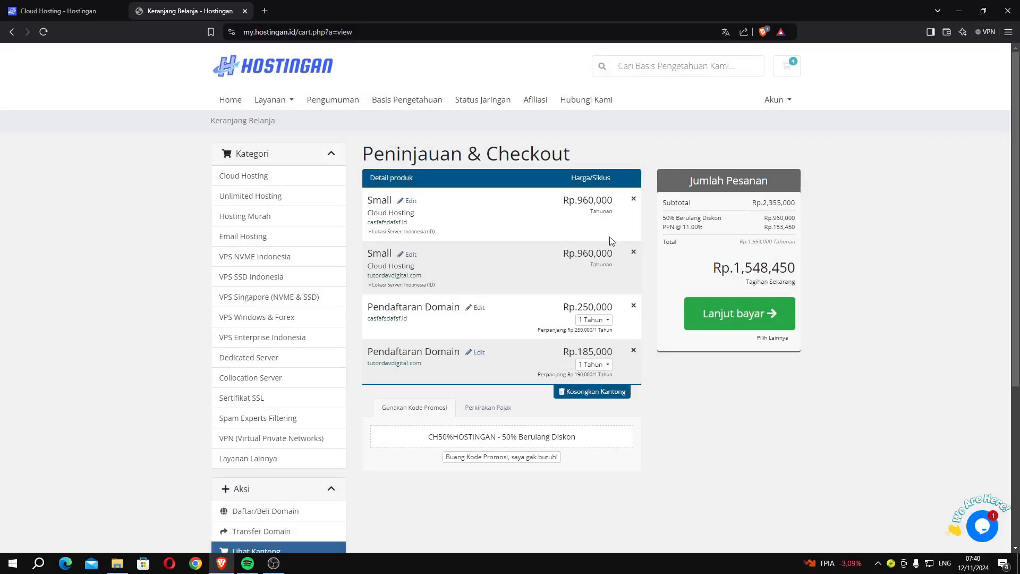
Step: Remove the Small hosting package and the domain registration for casfafsdafsf.id from the cart
{"action": "left_click", "coordinate": [634, 199]}
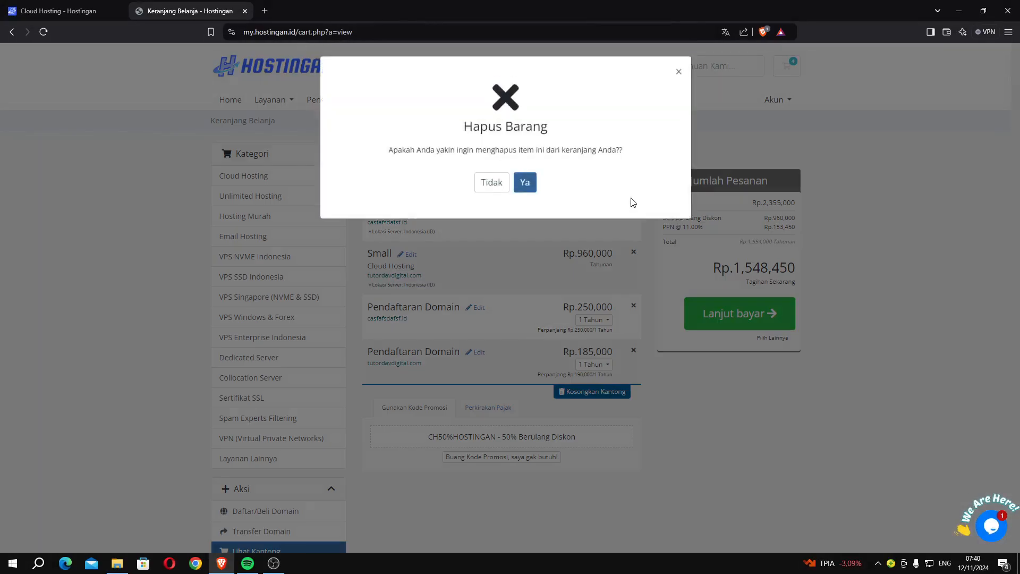
{"action": "left_click", "coordinate": [528, 190]}
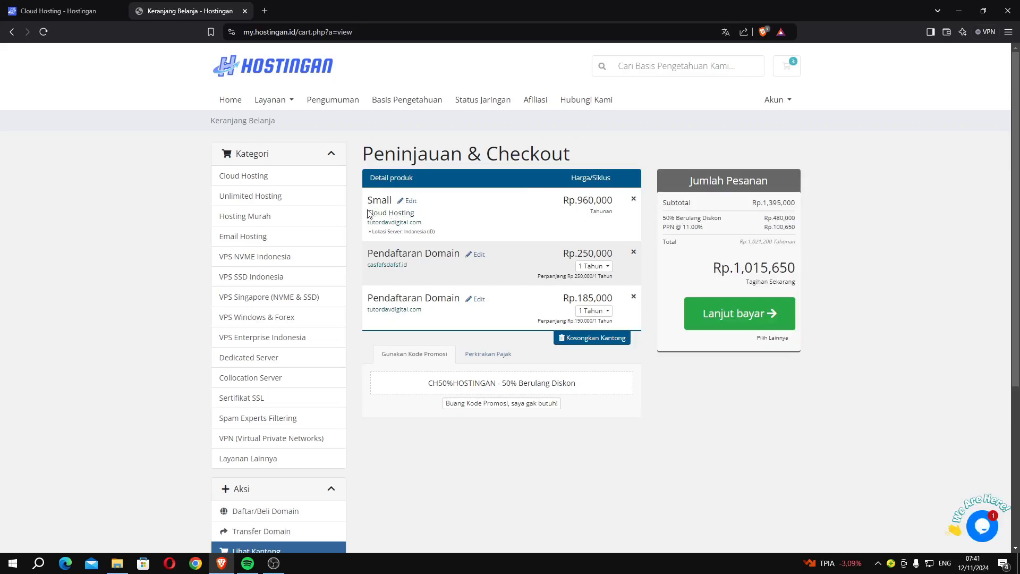
{"action": "left_click", "coordinate": [631, 254]}
{"action": "left_click", "coordinate": [526, 187]}
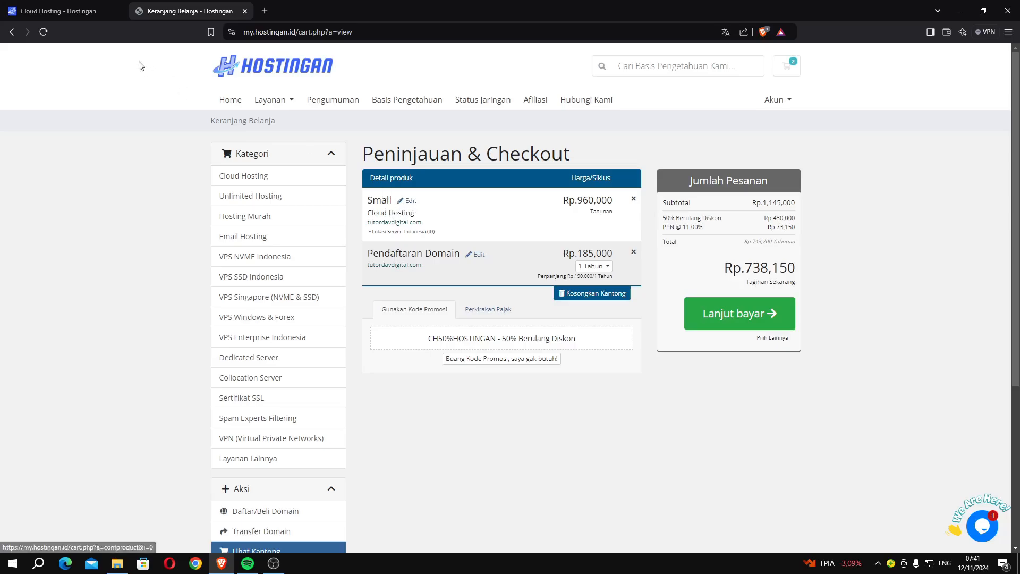
Step: Review the remaining cart items, the CH50%HOSTINGAN promo code, the discount, the tax and the order total
{"action": "left_click", "coordinate": [73, 11]}
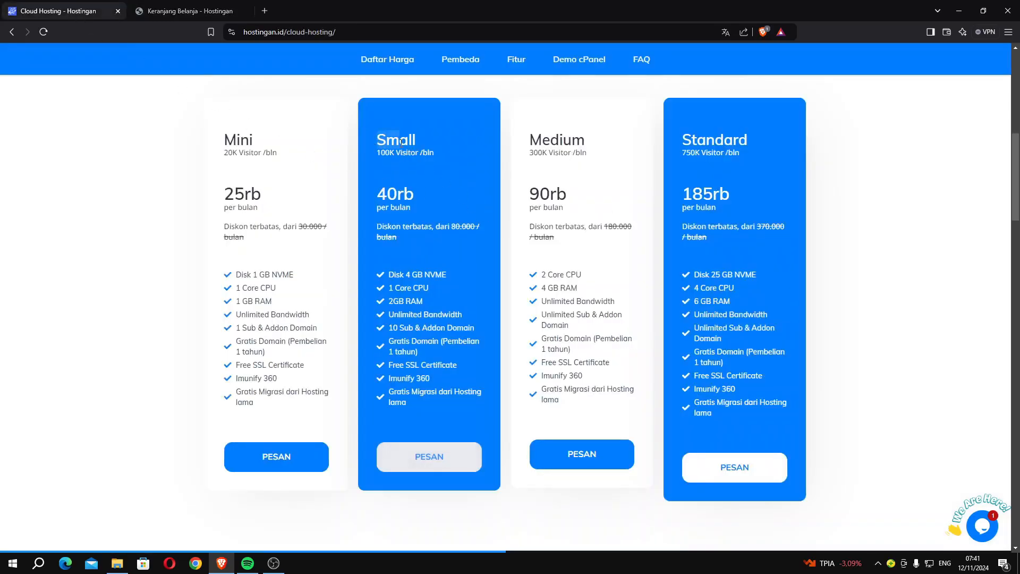
{"action": "left_click", "coordinate": [222, 15]}
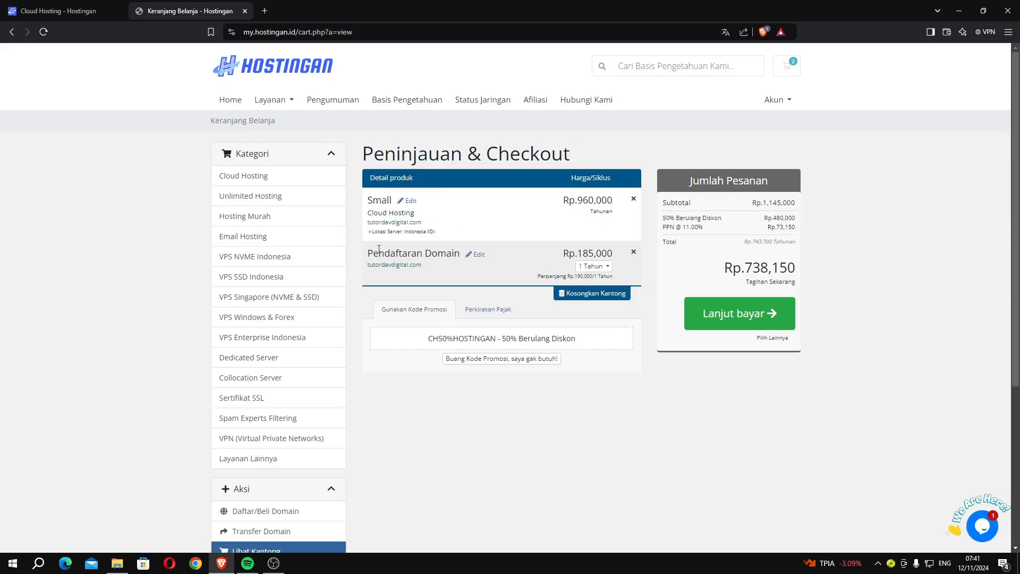
{"action": "left_click_drag", "start_coordinate": [424, 266], "coordinate": [372, 262]}
{"action": "left_click_drag", "start_coordinate": [428, 345], "coordinate": [607, 346]}
{"action": "left_click", "coordinate": [659, 434]}
{"action": "left_click_drag", "start_coordinate": [585, 204], "coordinate": [598, 205]}
{"action": "left_click", "coordinate": [597, 228]}
{"action": "left_click_drag", "start_coordinate": [775, 217], "coordinate": [782, 228]}
{"action": "left_click", "coordinate": [631, 231]}
{"action": "left_click_drag", "start_coordinate": [668, 218], "coordinate": [741, 236]}
{"action": "left_click", "coordinate": [673, 217]}
{"action": "left_click", "coordinate": [774, 237]}
Step: Proceed to payment and look through the account registration form down to the payment methods
{"action": "left_click", "coordinate": [744, 311]}
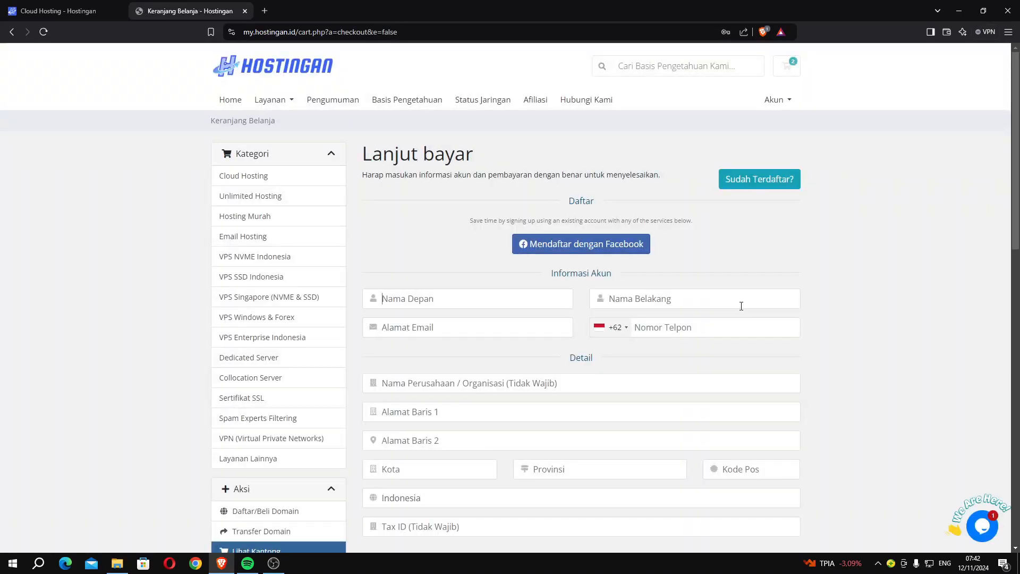
{"action": "scroll", "coordinate": [742, 306], "scroll_direction": "down", "scroll_amount": 6}
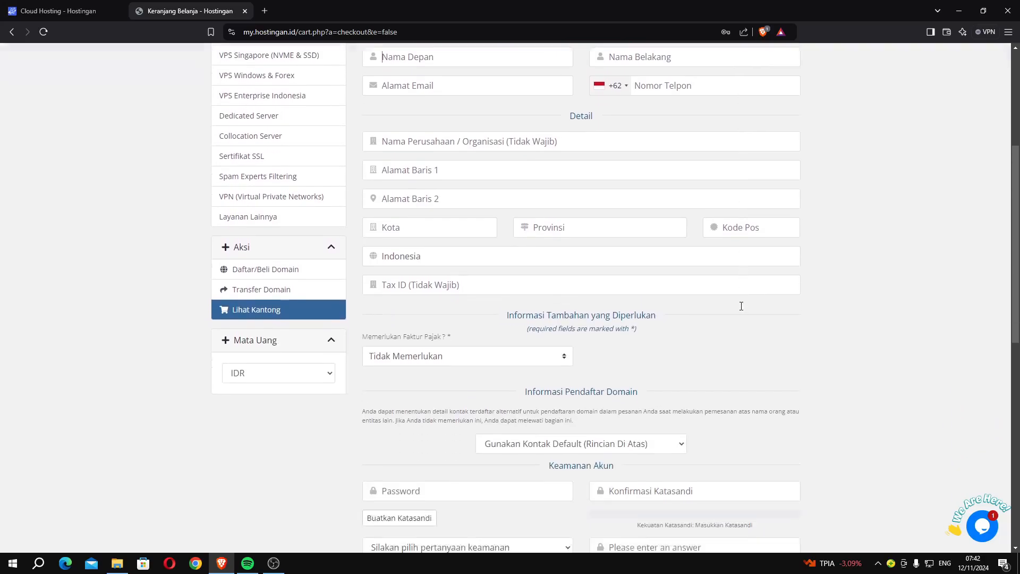
{"action": "scroll", "coordinate": [741, 306], "scroll_direction": "down", "scroll_amount": 2}
{"action": "scroll", "coordinate": [741, 306], "scroll_direction": "up", "scroll_amount": 8}
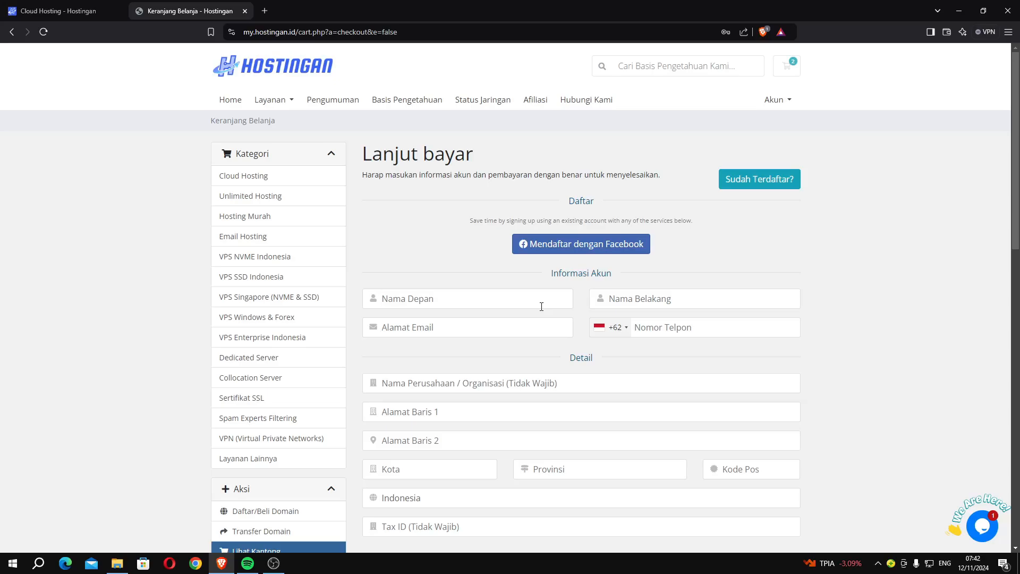
{"action": "scroll", "coordinate": [542, 306], "scroll_direction": "down", "scroll_amount": 2}
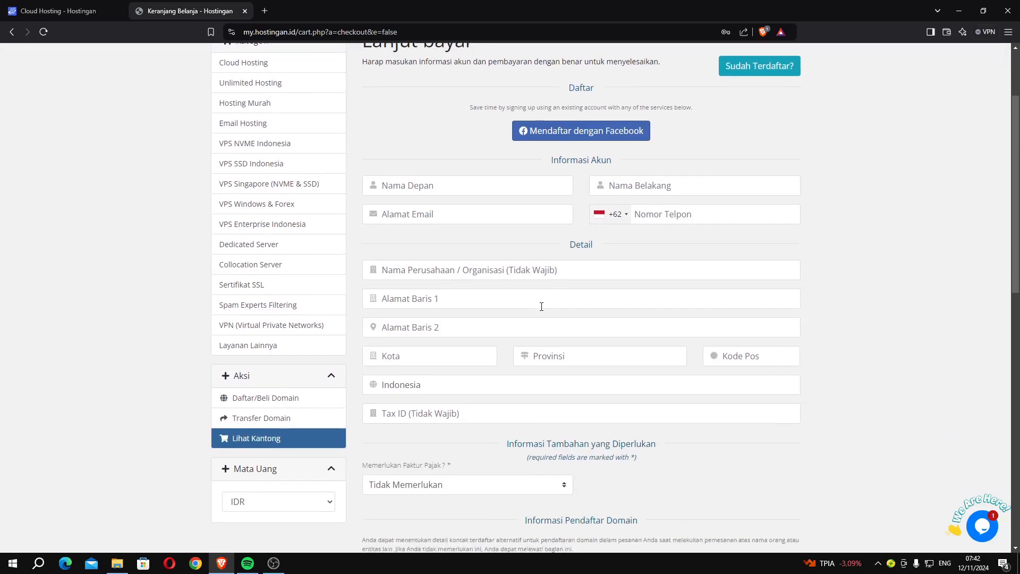
{"action": "scroll", "coordinate": [541, 307], "scroll_direction": "down", "scroll_amount": 4}
{"action": "scroll", "coordinate": [475, 340], "scroll_direction": "down", "scroll_amount": 1}
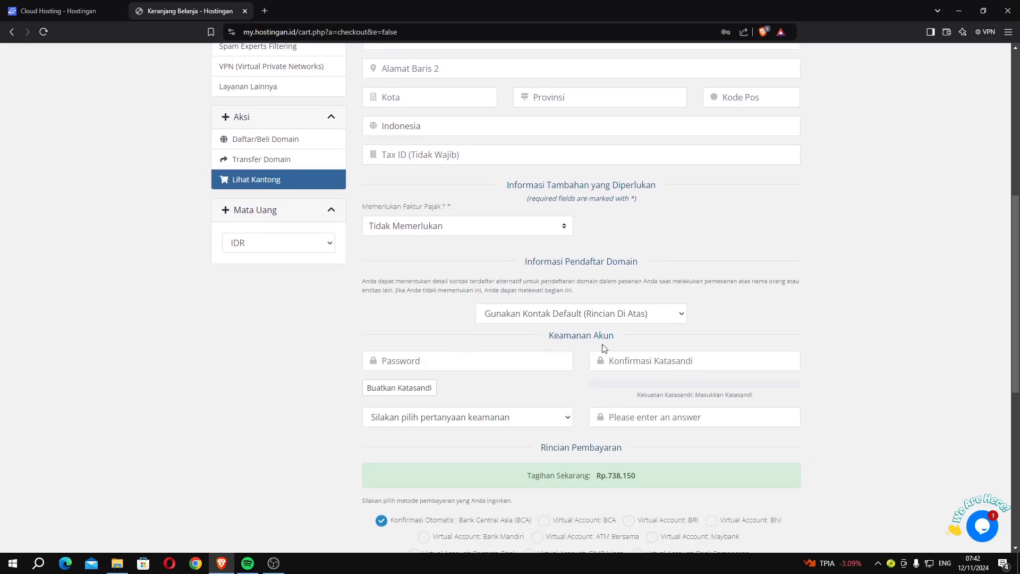
{"action": "scroll", "coordinate": [685, 348], "scroll_direction": "down", "scroll_amount": 3}
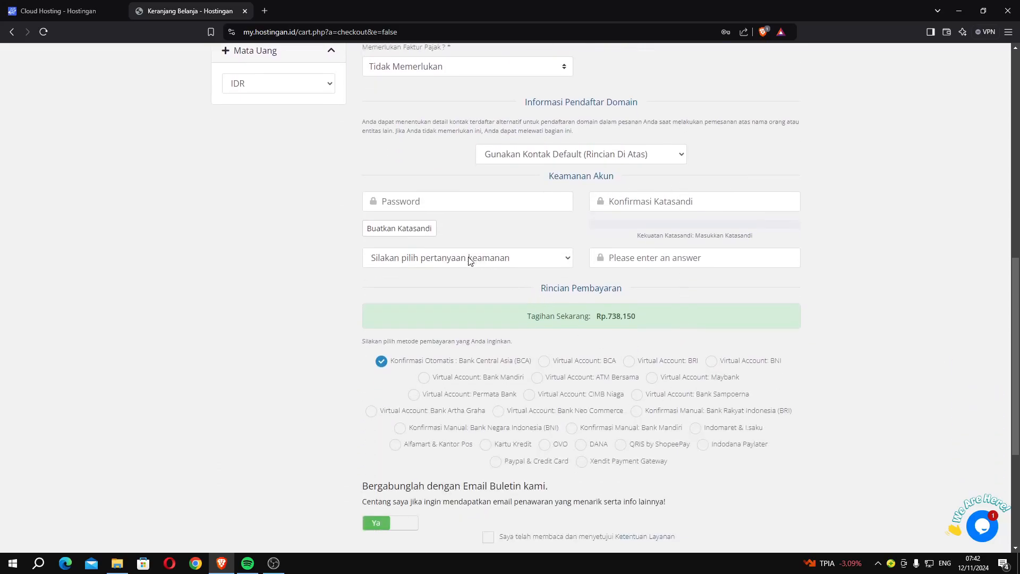
Step: Set the account security question to "Warna Kesukaan Anda ?" and leave its answer blank
{"action": "left_click", "coordinate": [468, 258]}
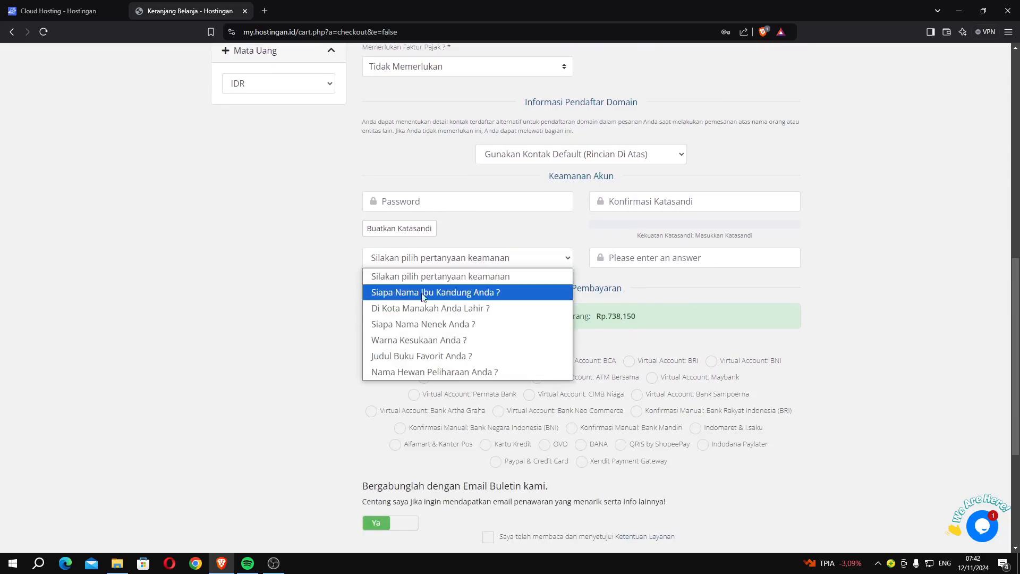
{"action": "left_click", "coordinate": [465, 341]}
{"action": "left_click", "coordinate": [618, 260]}
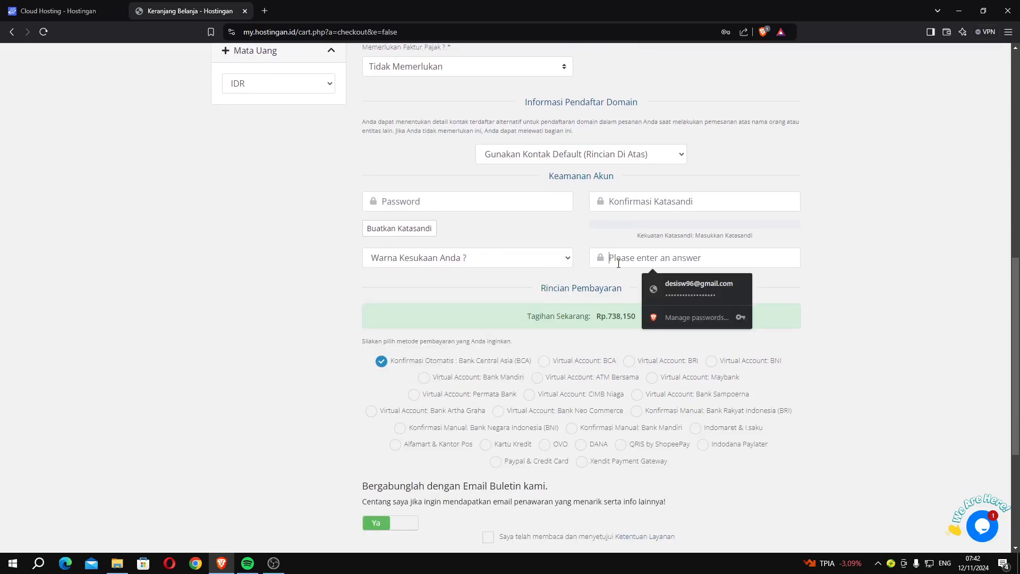
{"action": "left_click", "coordinate": [570, 278]}
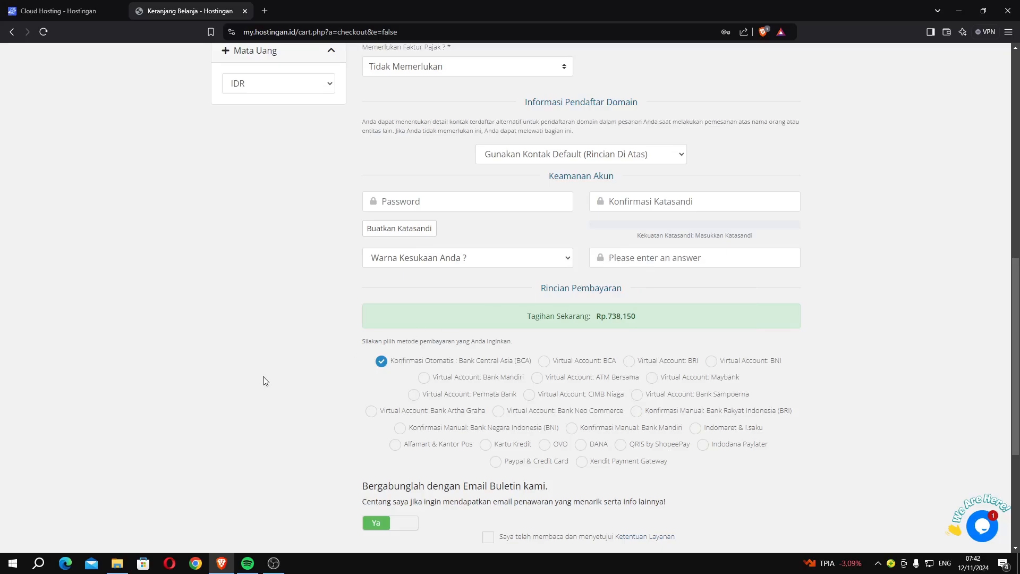
Step: Look over the available payment methods and accept the terms of service (Ketentuan Layanan) on the checkout form
{"action": "scroll", "coordinate": [264, 381], "scroll_direction": "down", "scroll_amount": 1}
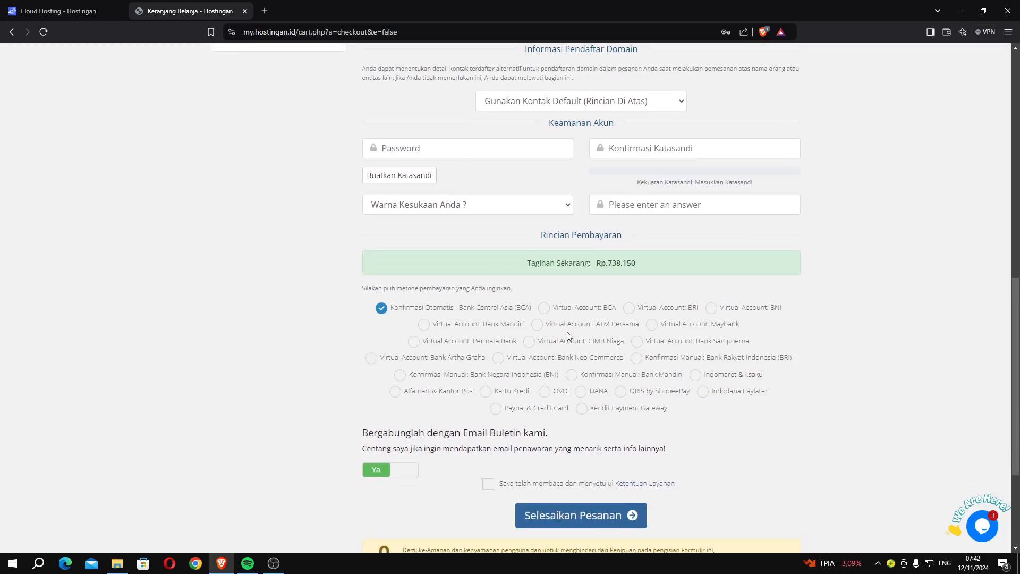
{"action": "scroll", "coordinate": [501, 357], "scroll_direction": "down", "scroll_amount": 1}
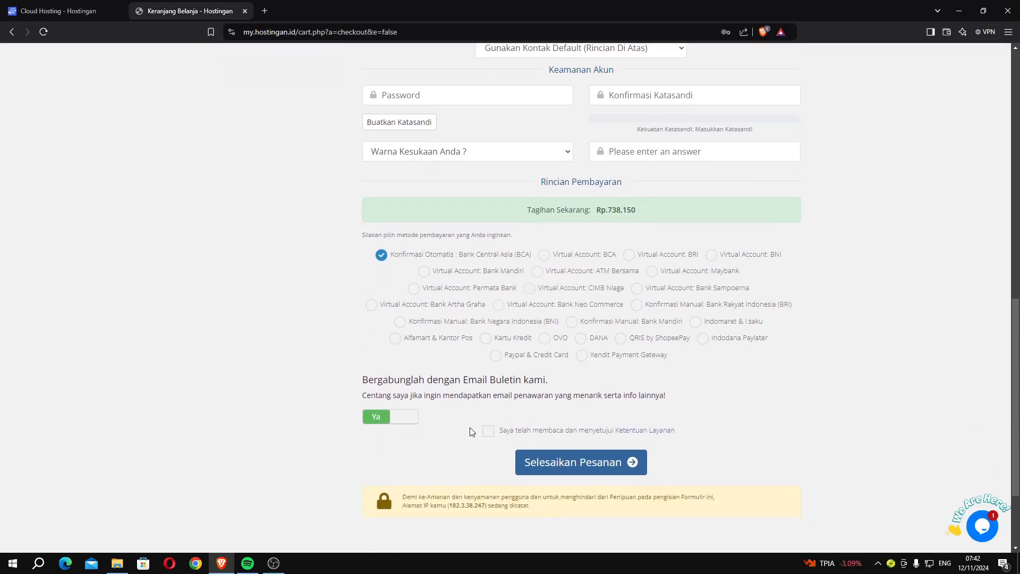
{"action": "left_click", "coordinate": [487, 431]}
{"action": "scroll", "coordinate": [272, 458], "scroll_direction": "up", "scroll_amount": 15}
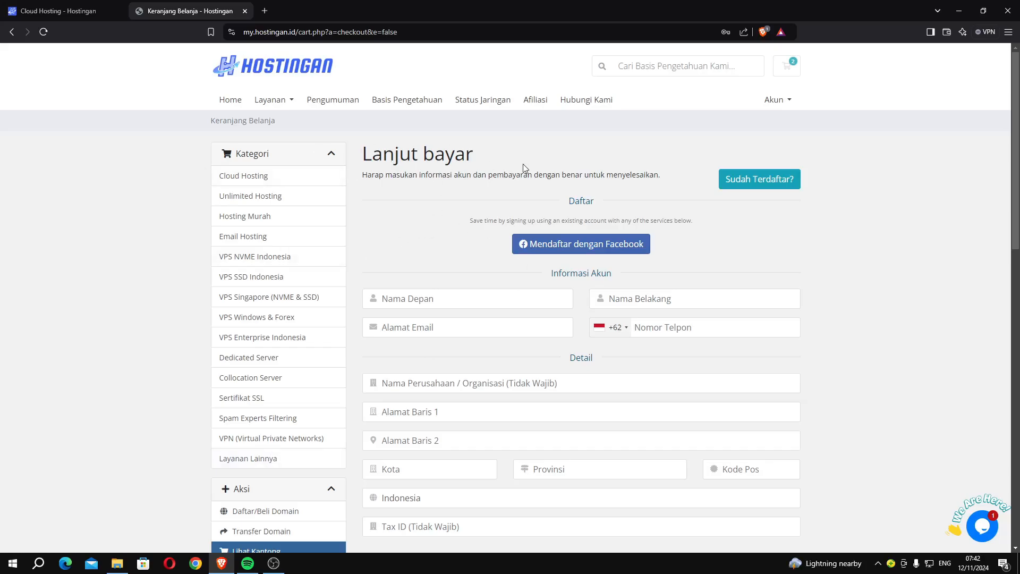
Step: Open the Hostingan customer login page and look at the account options for logging in and registering
{"action": "left_click", "coordinate": [252, 68]}
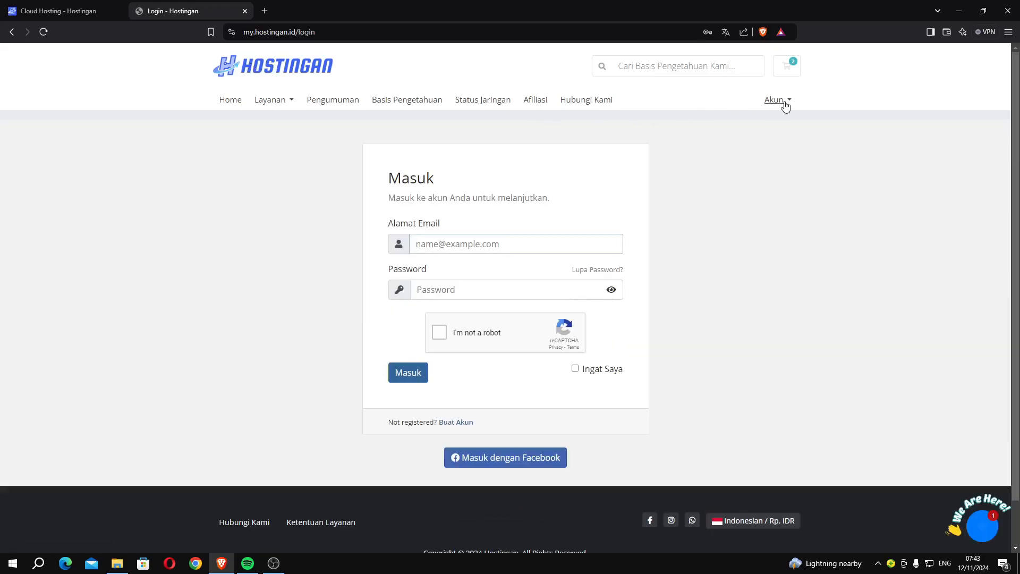
{"action": "left_click", "coordinate": [784, 104]}
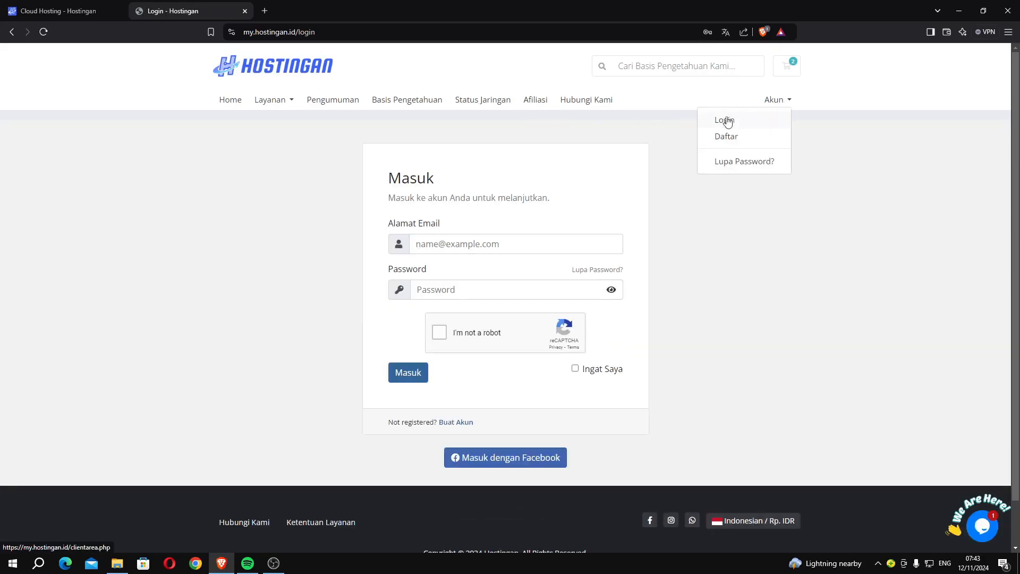
{"action": "left_click", "coordinate": [710, 271]}
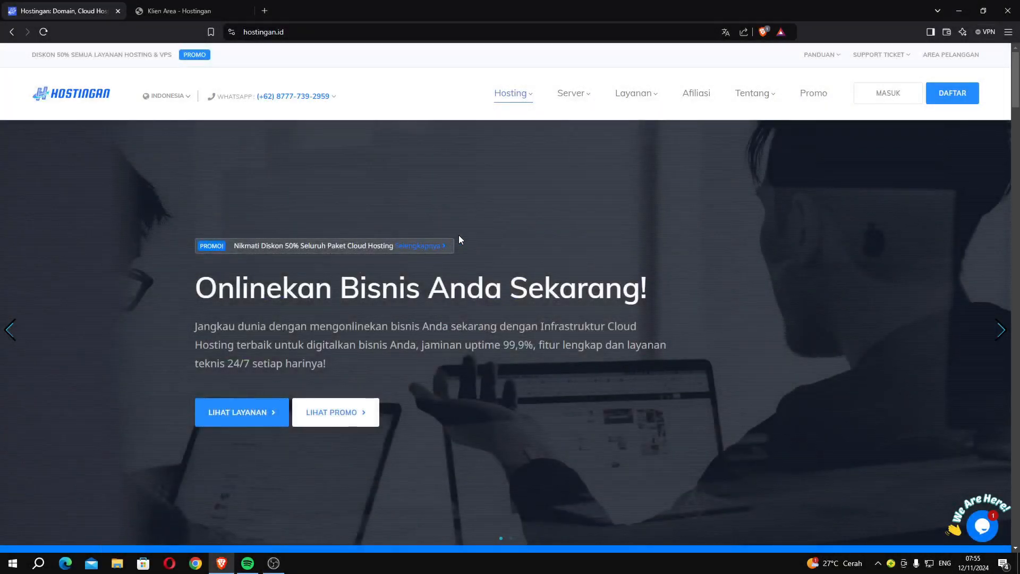
Step: Enter the Hostingan client area and log in to cPanel from the active Mini hosting service for wpspace.my.id
{"action": "left_click", "coordinate": [885, 97]}
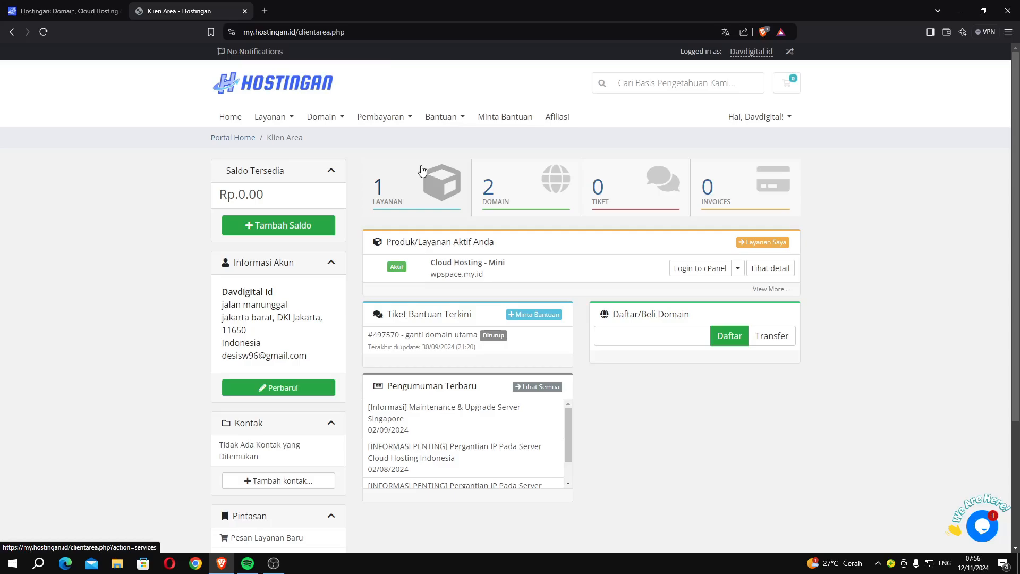
{"action": "left_click", "coordinate": [430, 194]}
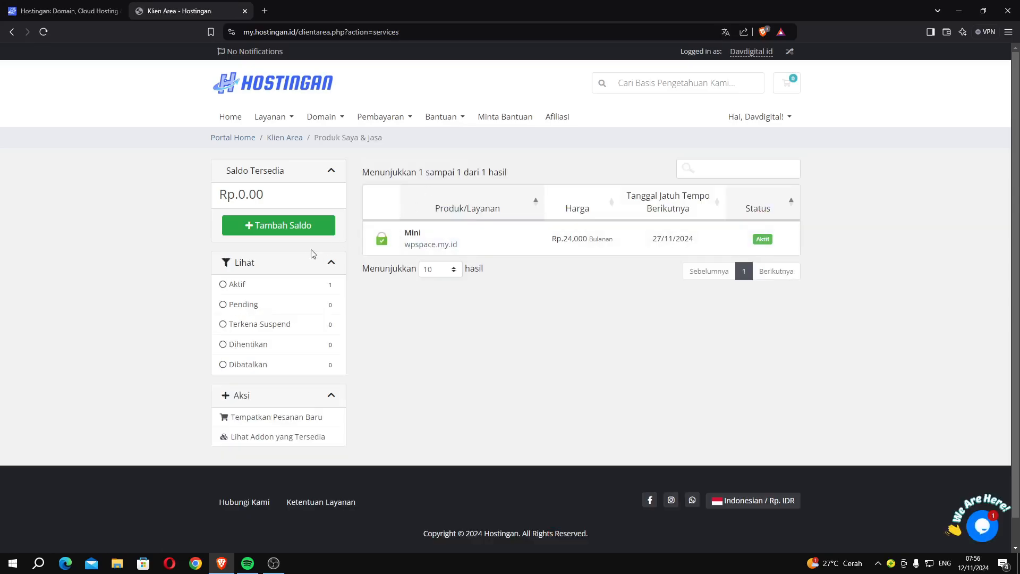
{"action": "left_click", "coordinate": [570, 236]}
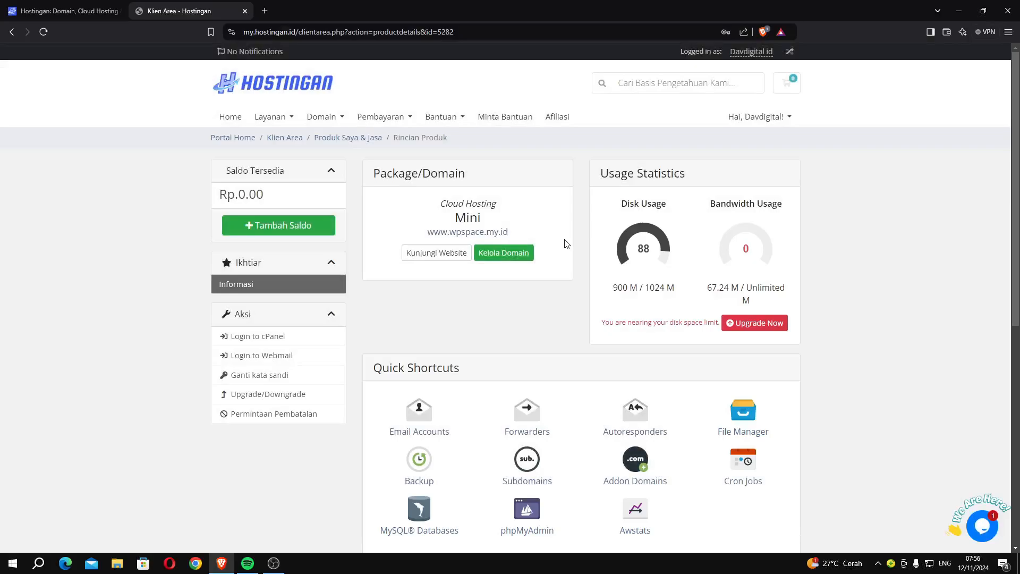
{"action": "left_click", "coordinate": [247, 337]}
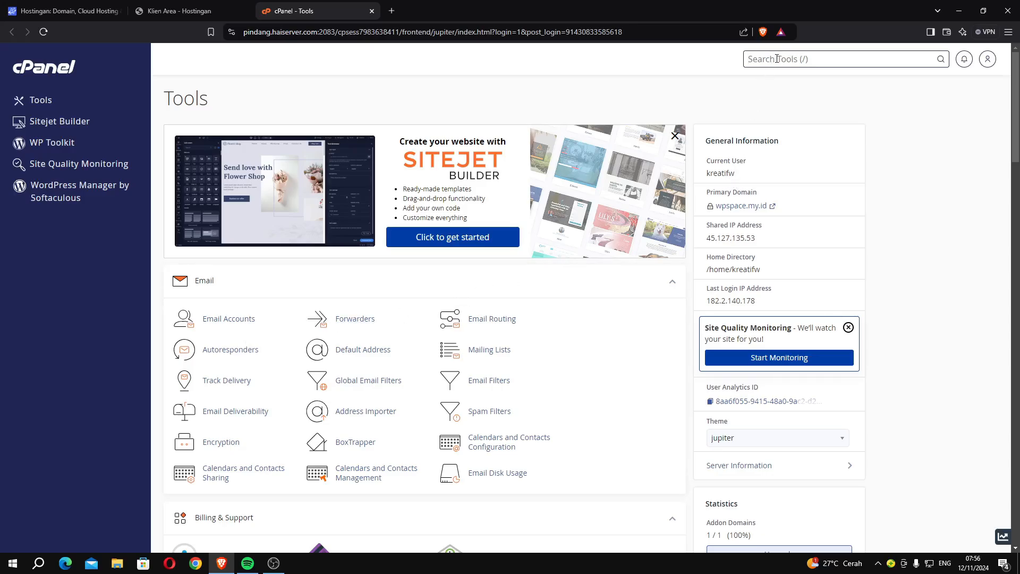
Step: Search the cPanel tools for "ssl", open SSL/TLS Status, and examine the certificates of all listed domains, selecting every domain
{"action": "type", "text": "ssl"}
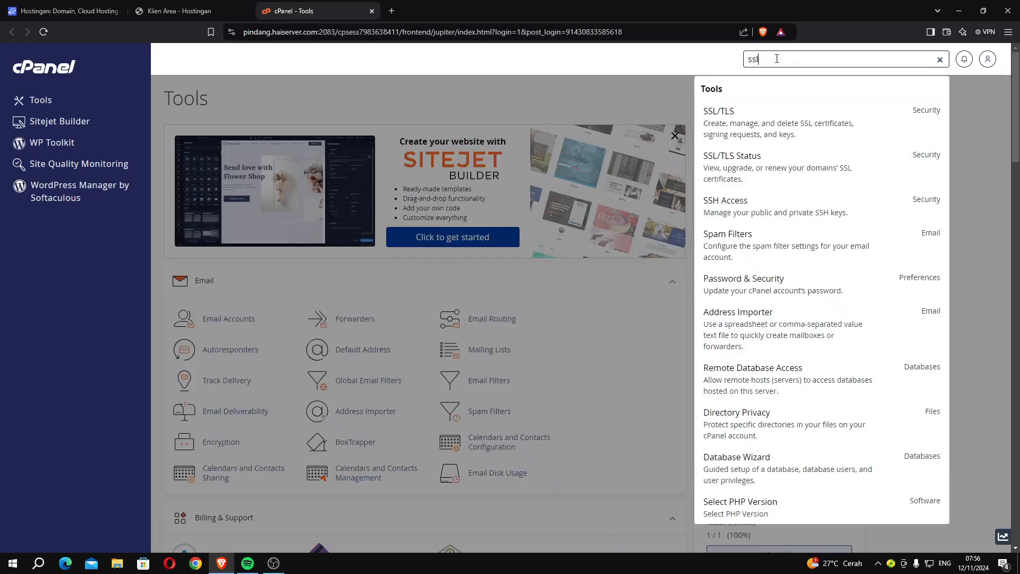
{"action": "left_click", "coordinate": [747, 172]}
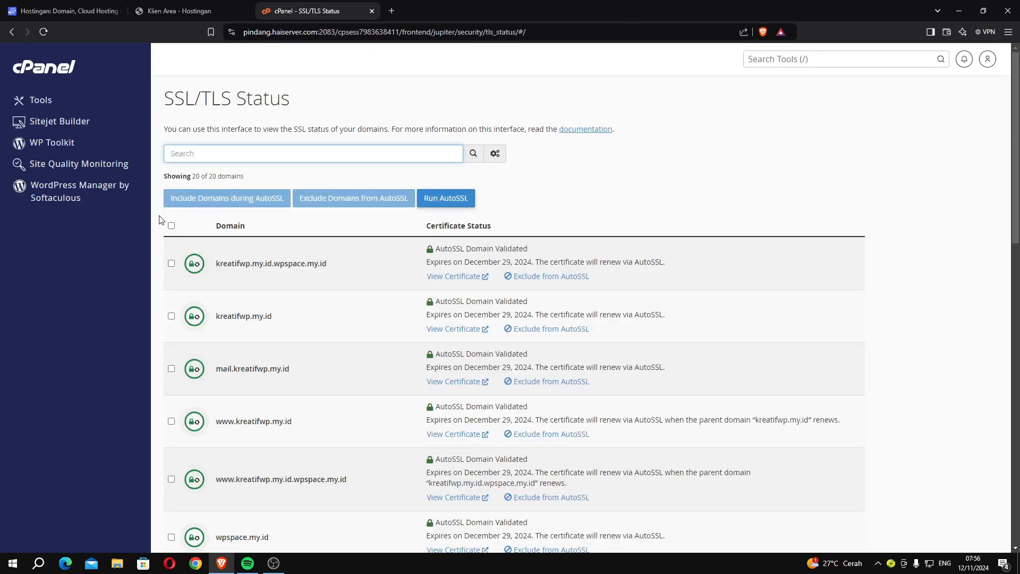
{"action": "scroll", "coordinate": [257, 248], "scroll_direction": "down", "scroll_amount": 2}
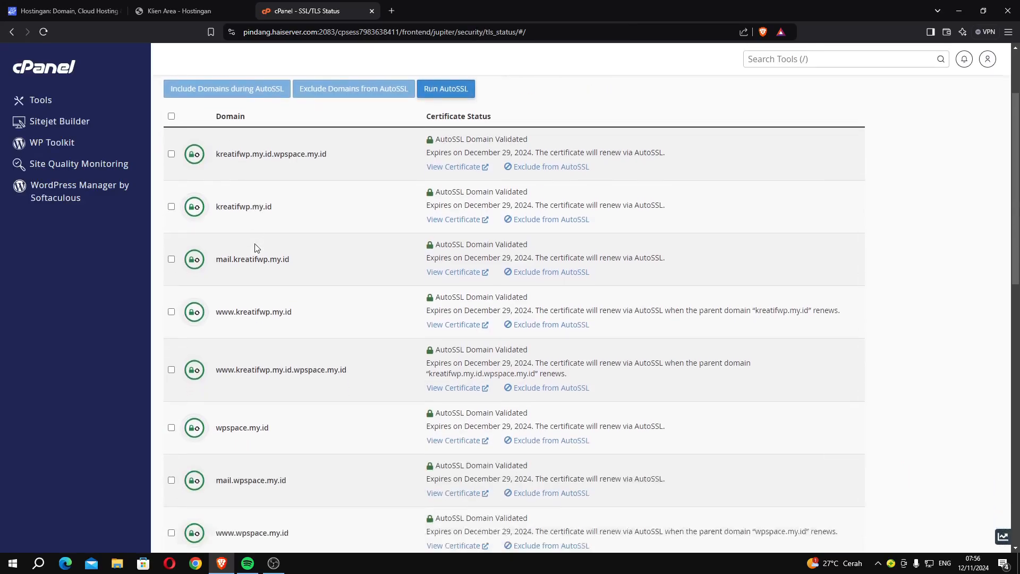
{"action": "scroll", "coordinate": [255, 248], "scroll_direction": "down", "scroll_amount": 8}
{"action": "scroll", "coordinate": [255, 247], "scroll_direction": "down", "scroll_amount": 4}
{"action": "scroll", "coordinate": [255, 247], "scroll_direction": "up", "scroll_amount": 3}
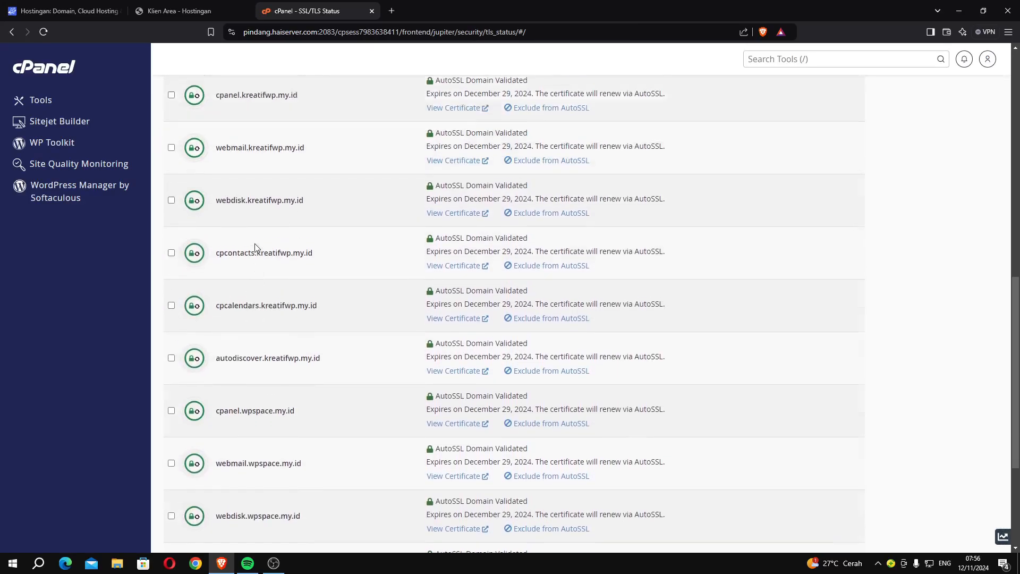
{"action": "scroll", "coordinate": [256, 247], "scroll_direction": "up", "scroll_amount": 10}
{"action": "scroll", "coordinate": [255, 248], "scroll_direction": "up", "scroll_amount": 2}
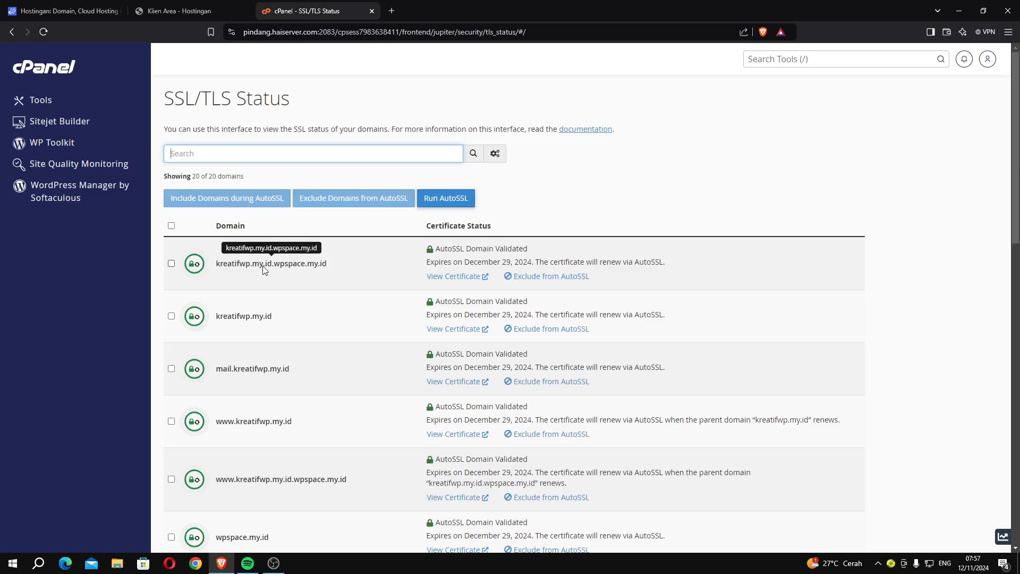
{"action": "left_click", "coordinate": [171, 226]}
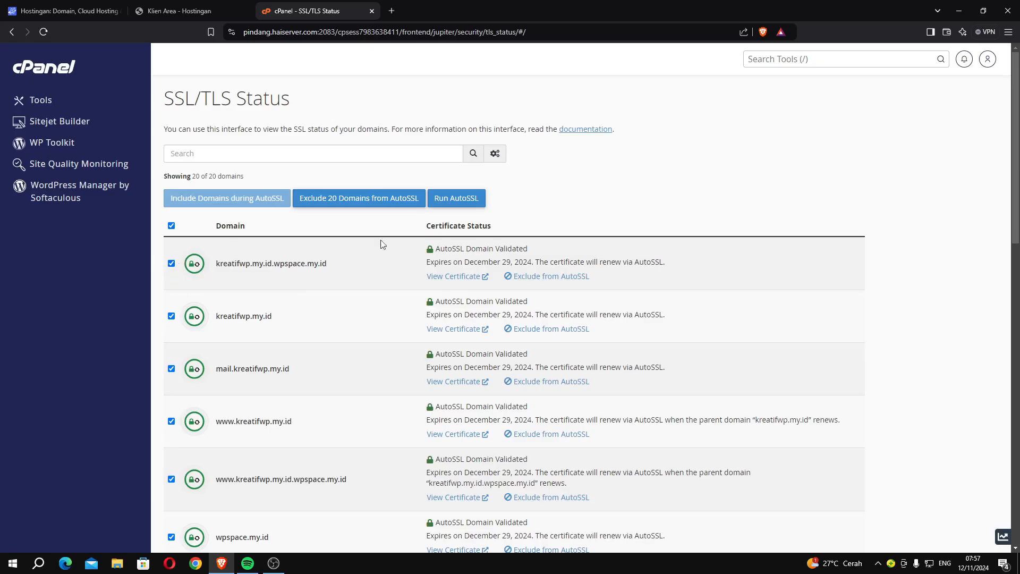
Step: Search the cPanel tools for "soft" and open the WordPress installation form in Softaculous Apps Installer
{"action": "left_click", "coordinate": [760, 63]}
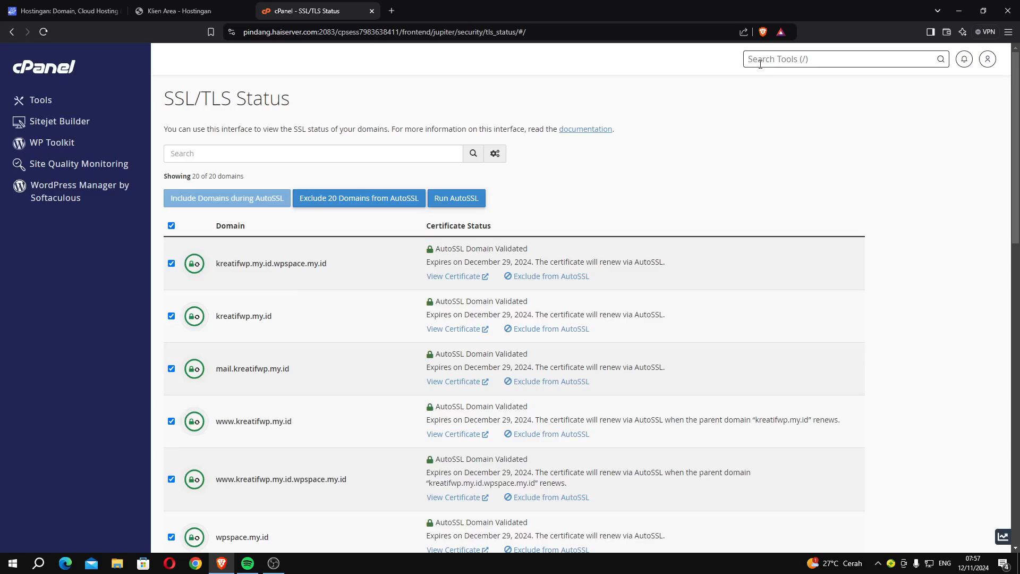
{"action": "type", "text": "soft"}
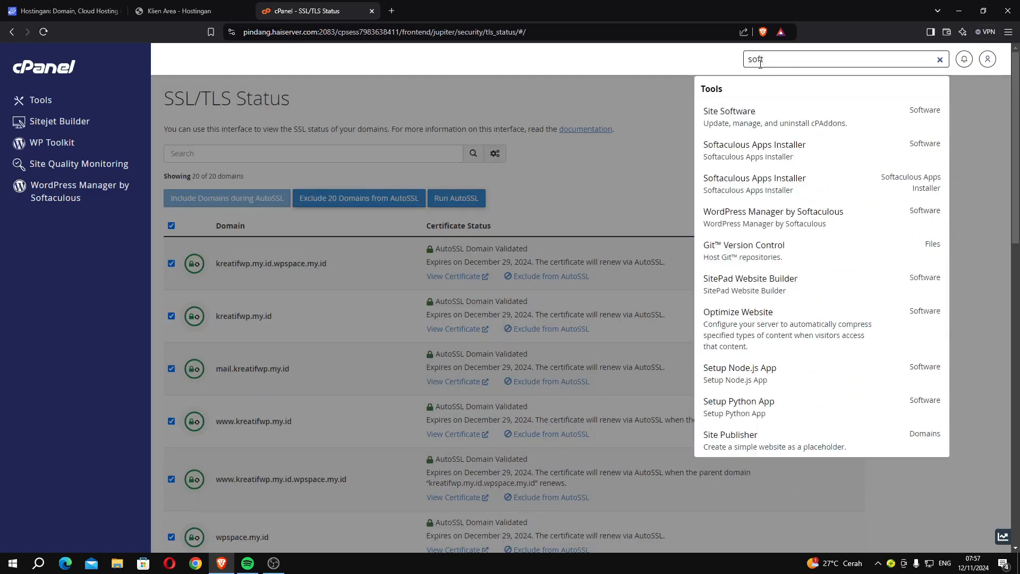
{"action": "left_click", "coordinate": [736, 156]}
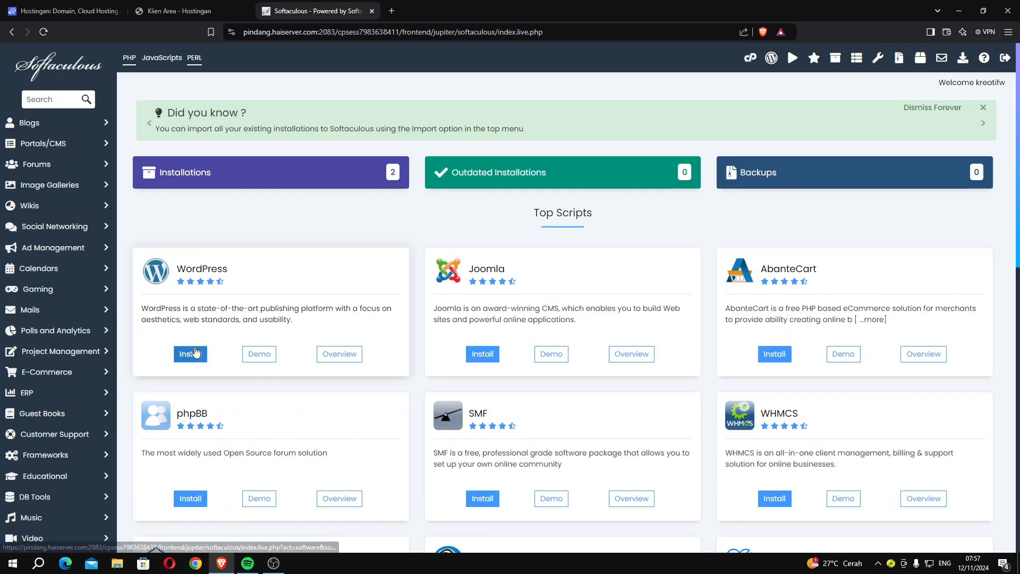
{"action": "left_click", "coordinate": [195, 353]}
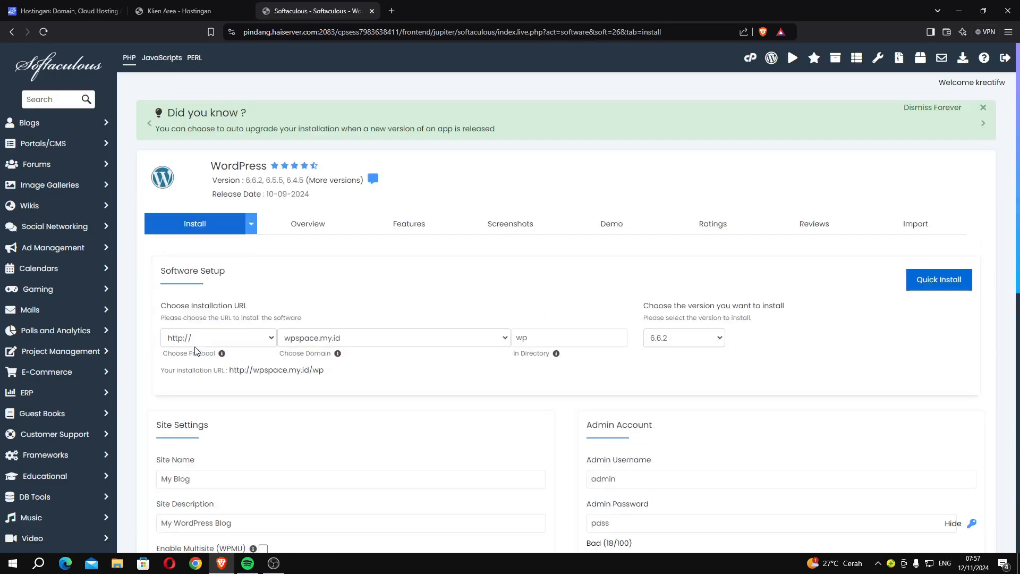
{"action": "scroll", "coordinate": [207, 350], "scroll_direction": "down", "scroll_amount": 1}
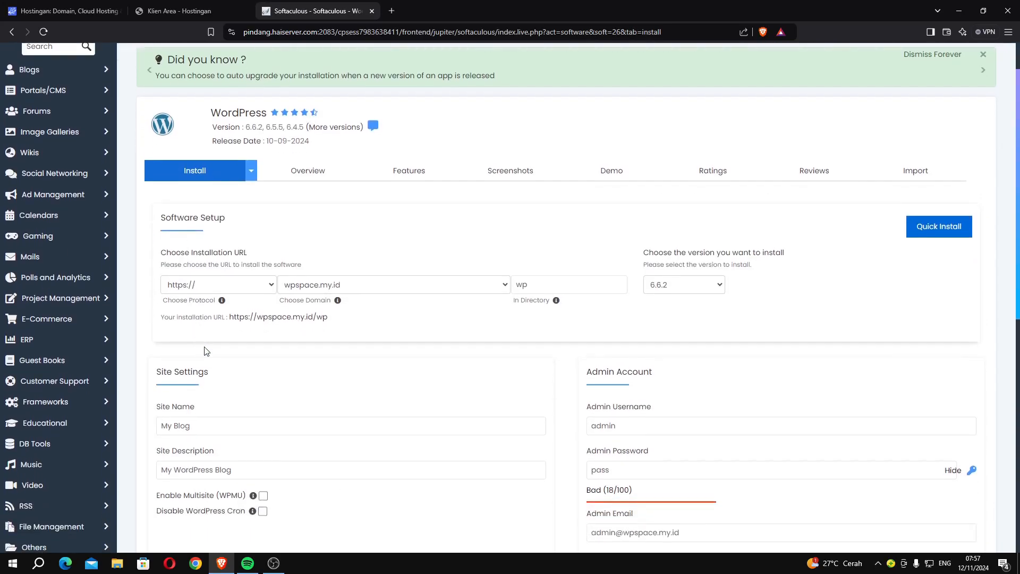
{"action": "left_click", "coordinate": [194, 285]}
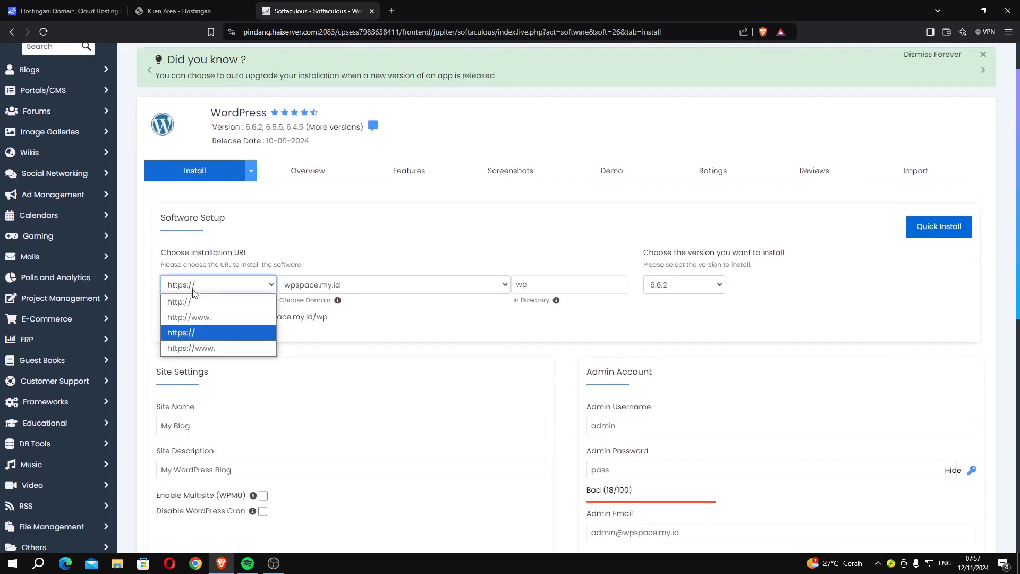
{"action": "left_click", "coordinate": [187, 334]}
{"action": "left_click", "coordinate": [301, 287]}
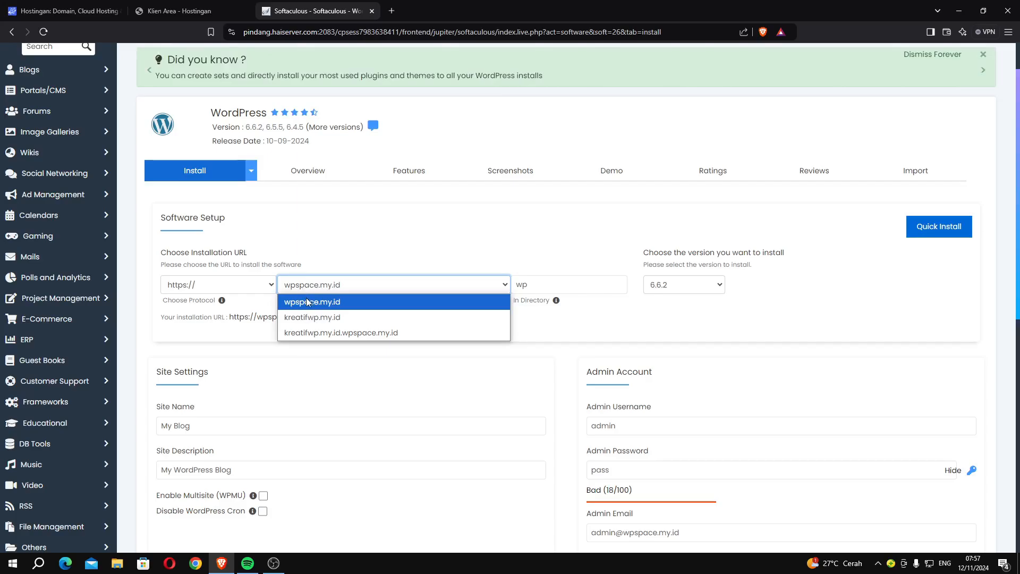
{"action": "left_click", "coordinate": [310, 303]}
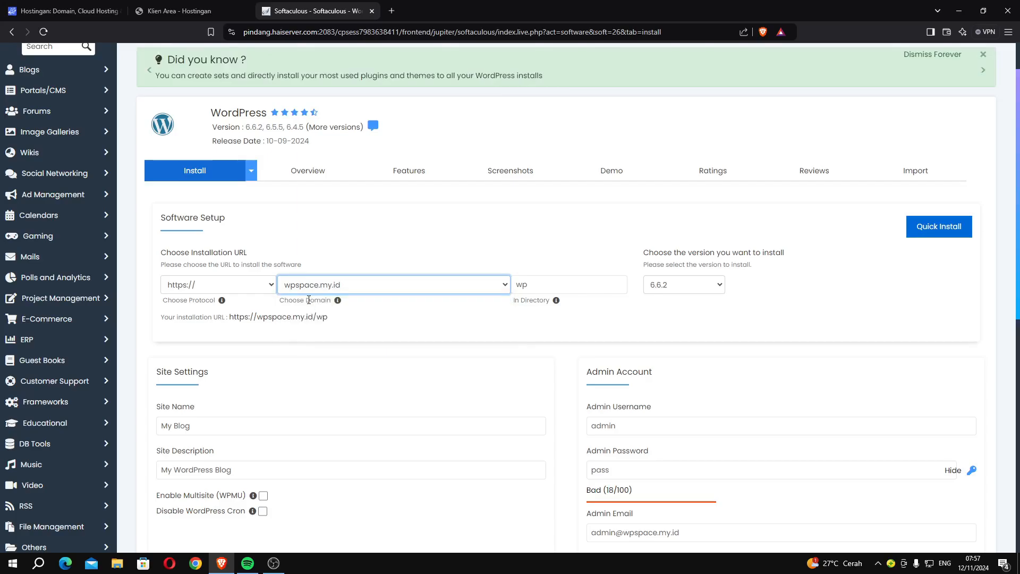
{"action": "left_click", "coordinate": [550, 289]}
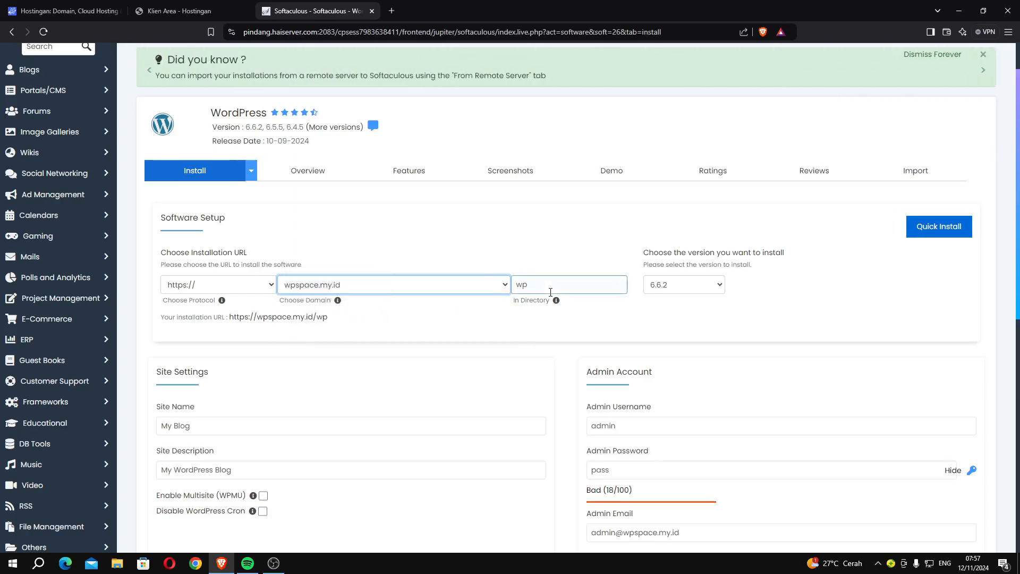
{"action": "key", "text": "BackSpace"}
{"action": "key", "text": "BackSpace"}
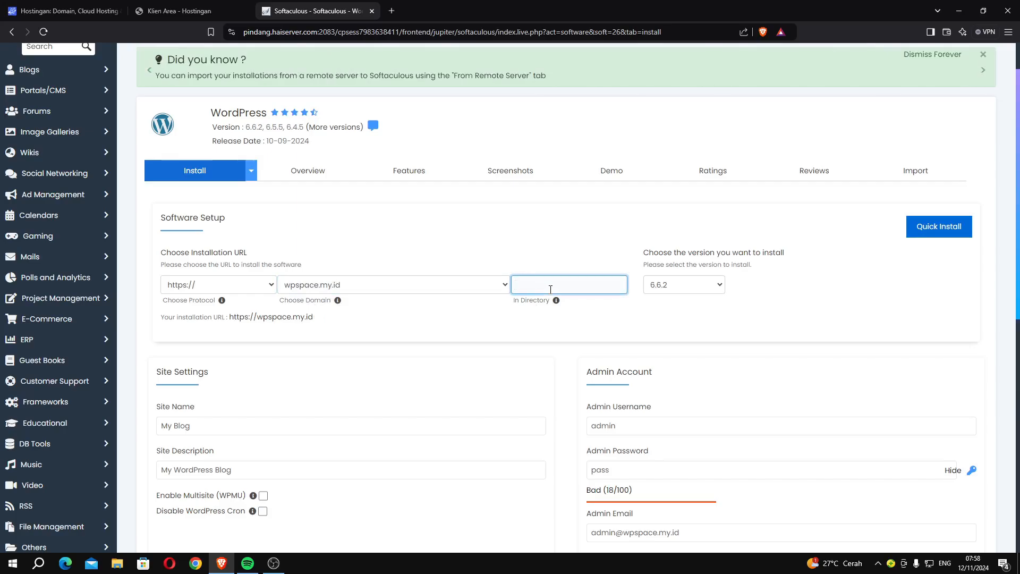
{"action": "left_click", "coordinate": [671, 285]}
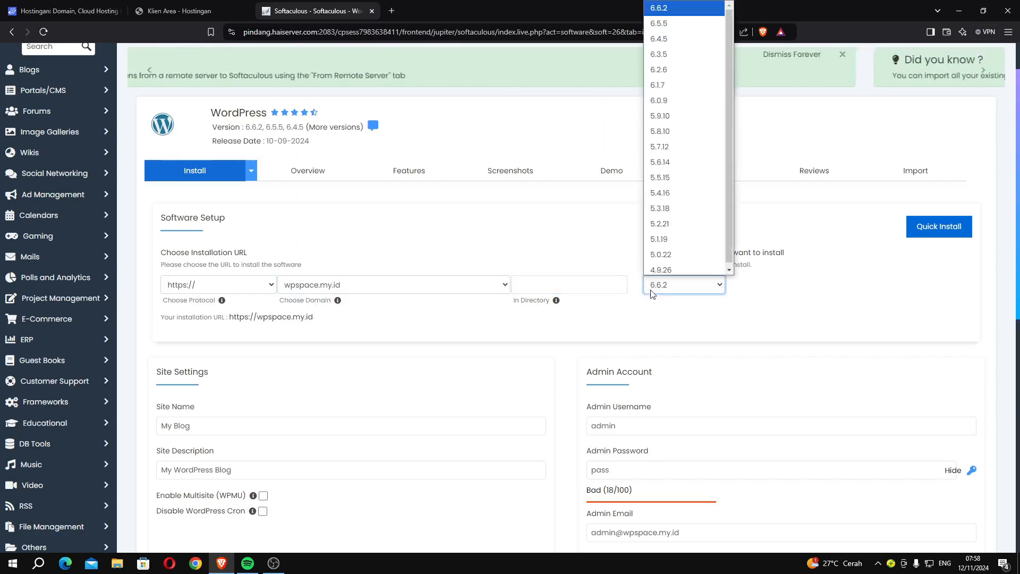
{"action": "left_click", "coordinate": [690, 5]}
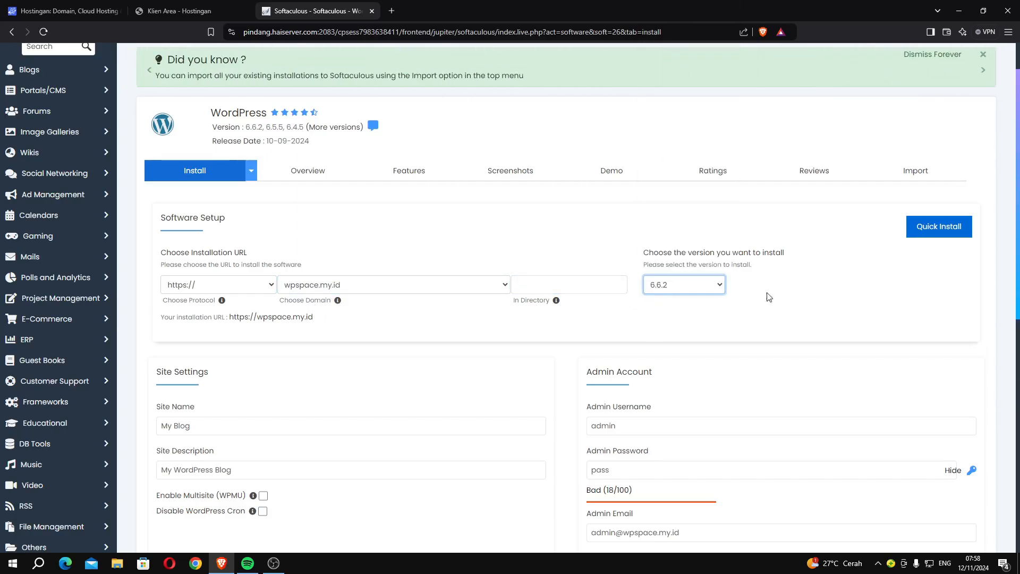
Step: Replace the default site name with "Jasa Kontraktor" in the WordPress site settings
{"action": "scroll", "coordinate": [786, 319], "scroll_direction": "down", "scroll_amount": 2}
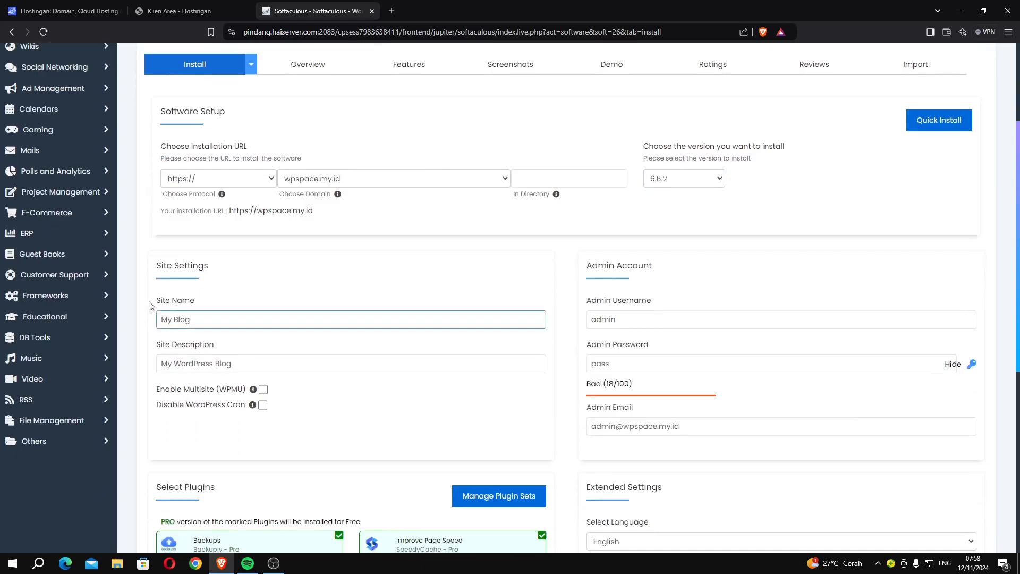
{"action": "left_click_drag", "start_coordinate": [207, 319], "coordinate": [149, 322]}
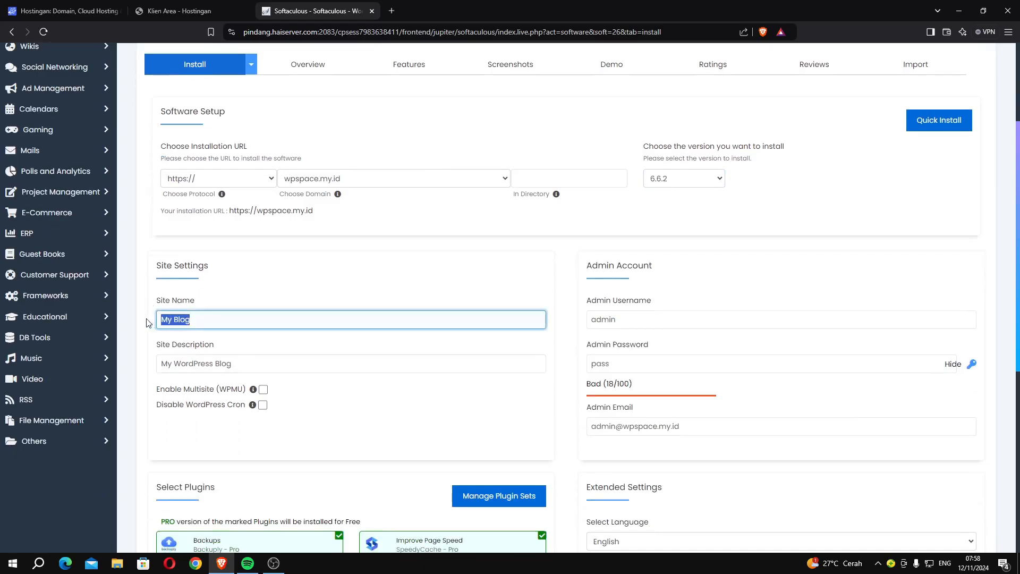
{"action": "type", "text": "Jasa Kontraktor"}
Step: Replace the default site description with "Jasa Kontraktor Indonesia Terpercaya"
{"action": "triple_click", "coordinate": [175, 361]}
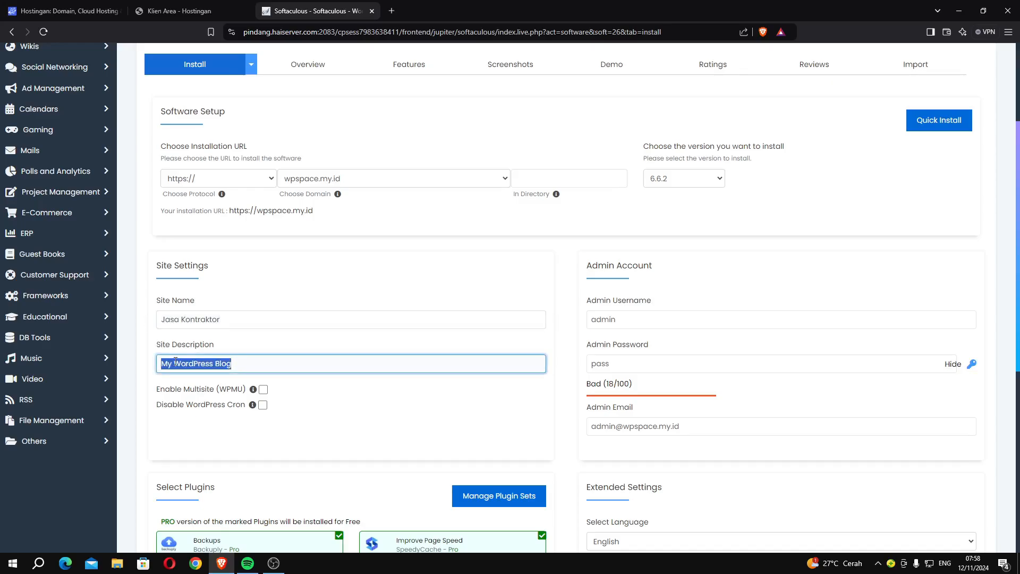
{"action": "type", "text": "asa"}
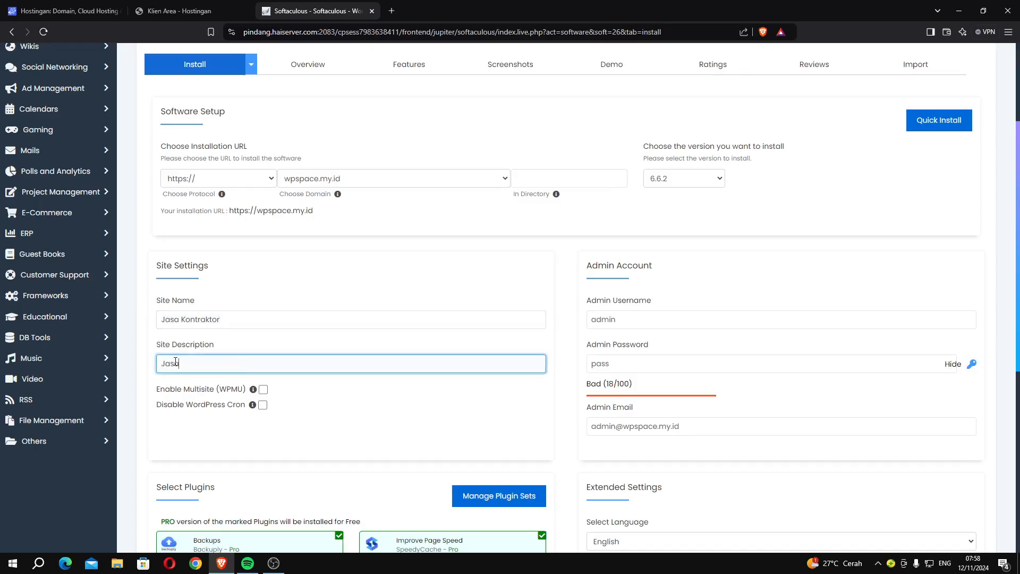
{"action": "type", "text": " Kontraktor indonesia t"}
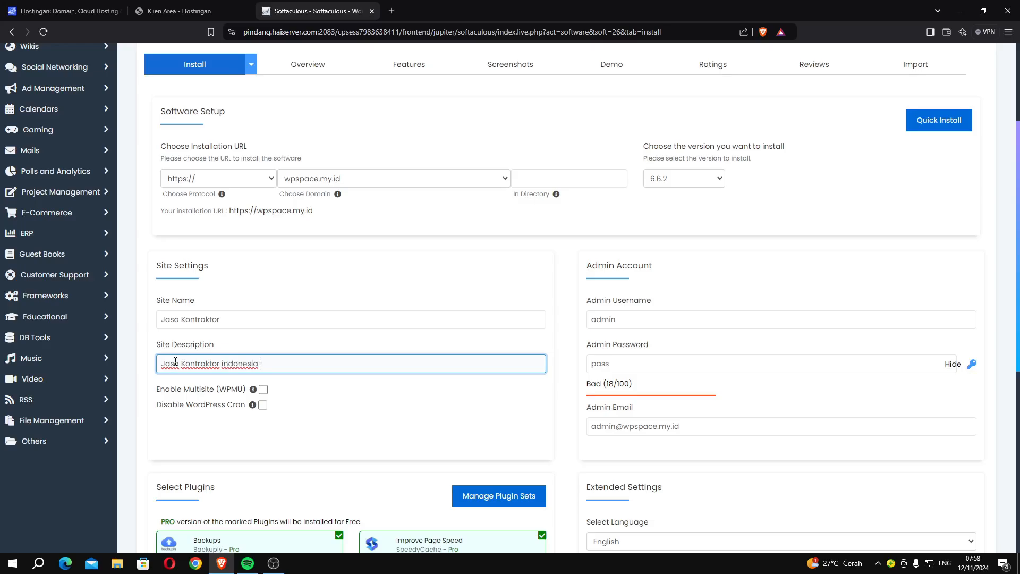
{"action": "key", "text": "BackSpace"}
{"action": "key", "text": "BackSpace"}
{"action": "key", "text": "BackSpace"}
{"action": "key", "text": "BackSpace"}
{"action": "key", "text": "BackSpace"}
{"action": "key", "text": "BackSpace"}
{"action": "key", "text": "BackSpace"}
{"action": "key", "text": "BackSpace"}
{"action": "key", "text": "BackSpace"}
{"action": "key", "text": "BackSpace"}
{"action": "type", "text": "Indonesia TE"}
{"action": "key", "text": "BackSpace"}
{"action": "type", "text": "erpercaya"}
Step: Set the WordPress admin username to "adminweb" in the admin account settings
{"action": "double_click", "coordinate": [589, 316]}
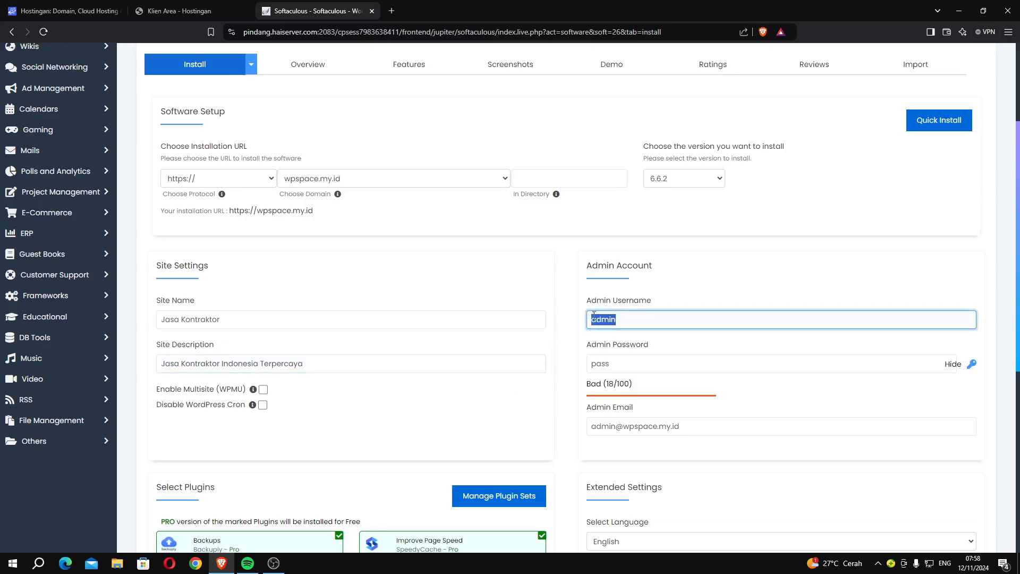
{"action": "left_click", "coordinate": [628, 319]}
{"action": "type", "text": "web"}
{"action": "scroll", "coordinate": [624, 291], "scroll_direction": "down", "scroll_amount": 2}
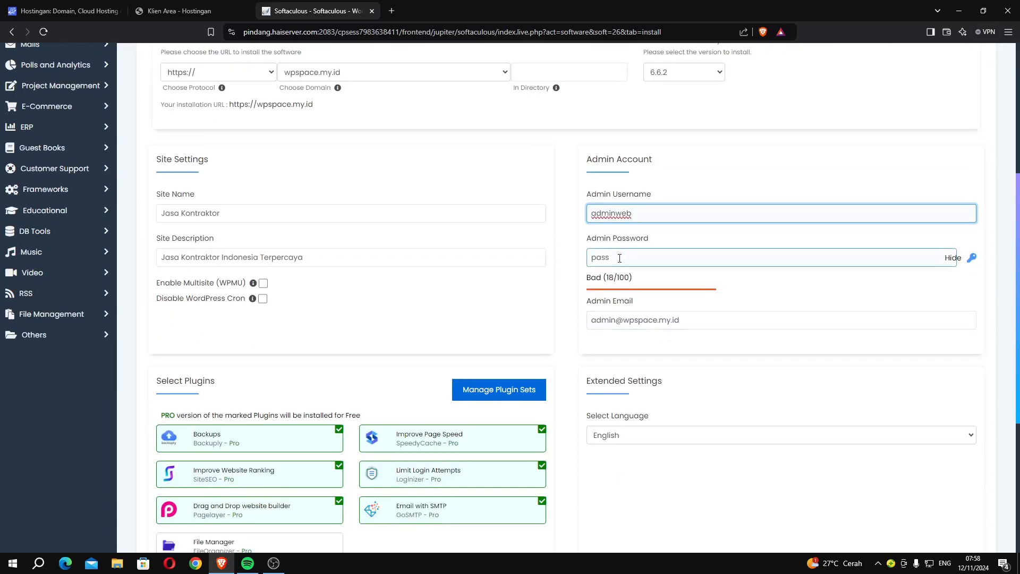
Step: Generate a strong random admin password for the WordPress admin account and select it for copying
{"action": "left_click", "coordinate": [971, 258]}
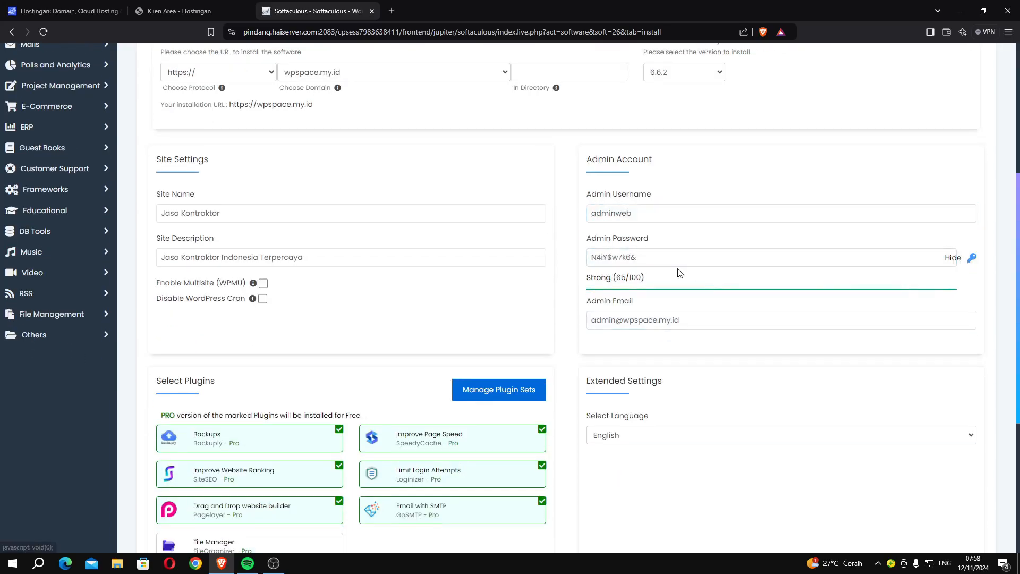
{"action": "left_click_drag", "start_coordinate": [670, 258], "coordinate": [580, 259]}
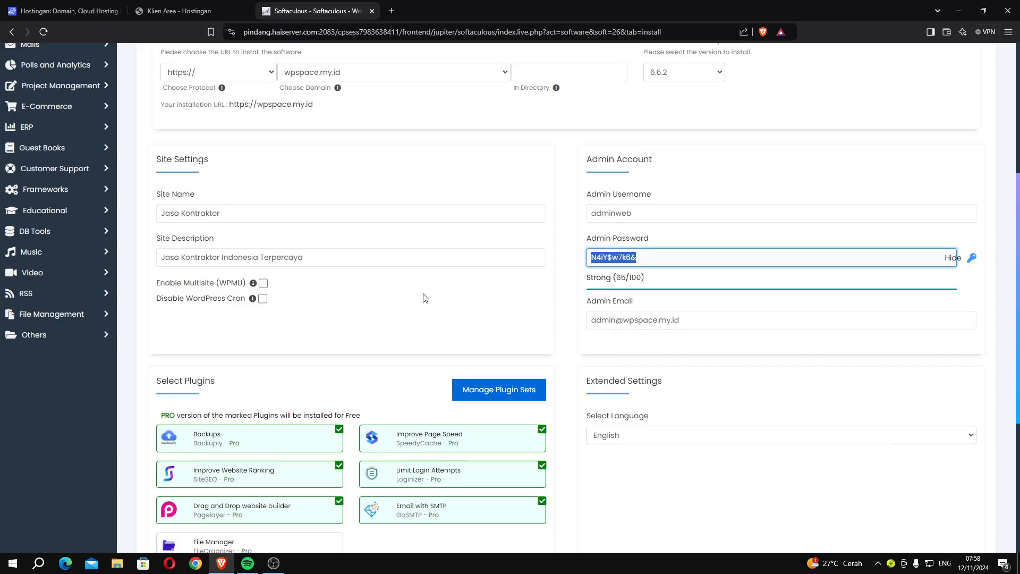
Step: Deselect the preselected Backuply, SiteSEO, Pagelayer, GoSMTP, Loginizer and SpeedyCache plugins so that no extra plugins are installed
{"action": "scroll", "coordinate": [425, 299], "scroll_direction": "down", "scroll_amount": 2}
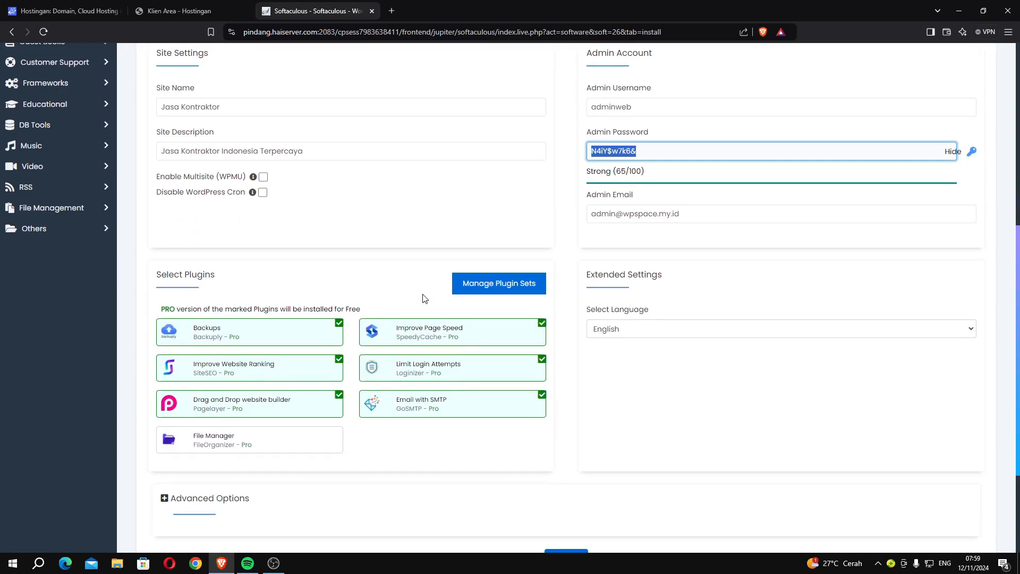
{"action": "scroll", "coordinate": [425, 298], "scroll_direction": "down", "scroll_amount": 1}
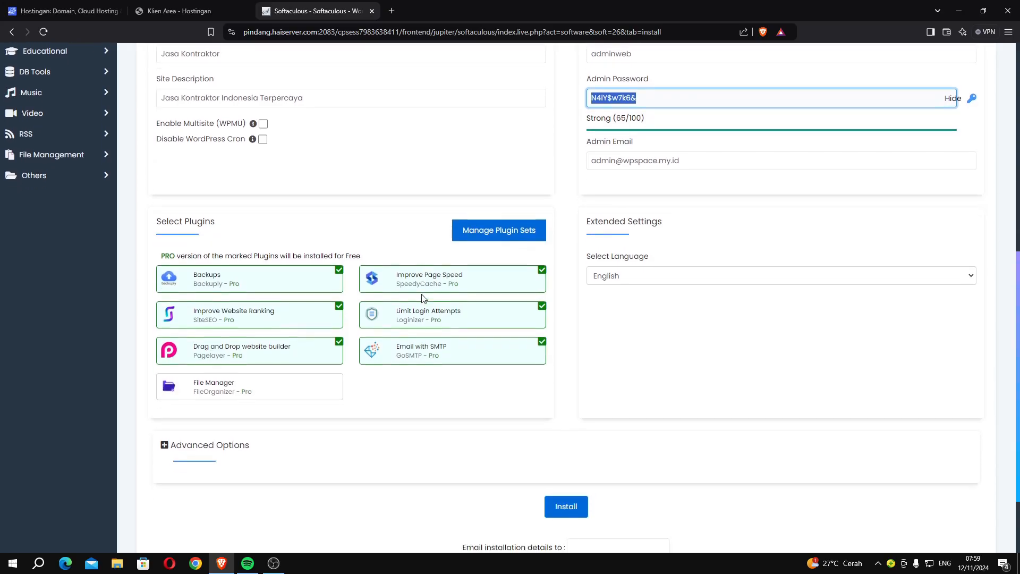
{"action": "mouse_move", "coordinate": [235, 278]}
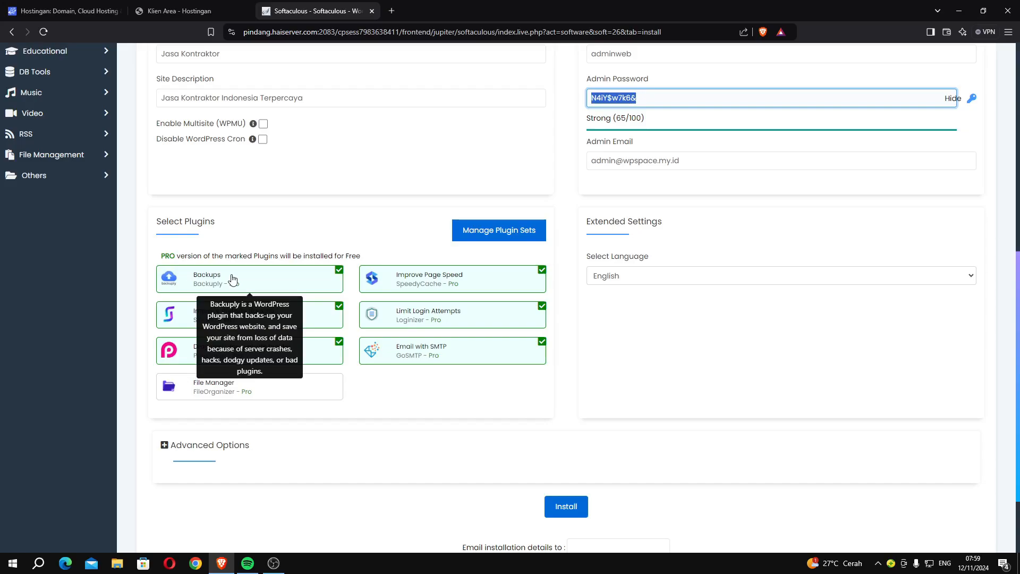
{"action": "left_click", "coordinate": [317, 280]}
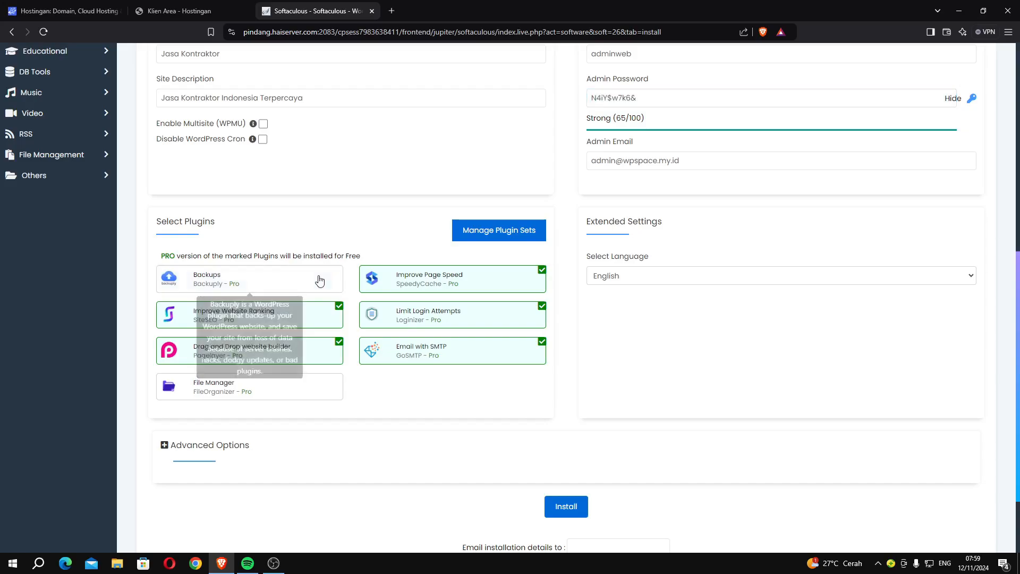
{"action": "left_click", "coordinate": [322, 321]}
{"action": "left_click", "coordinate": [329, 348]}
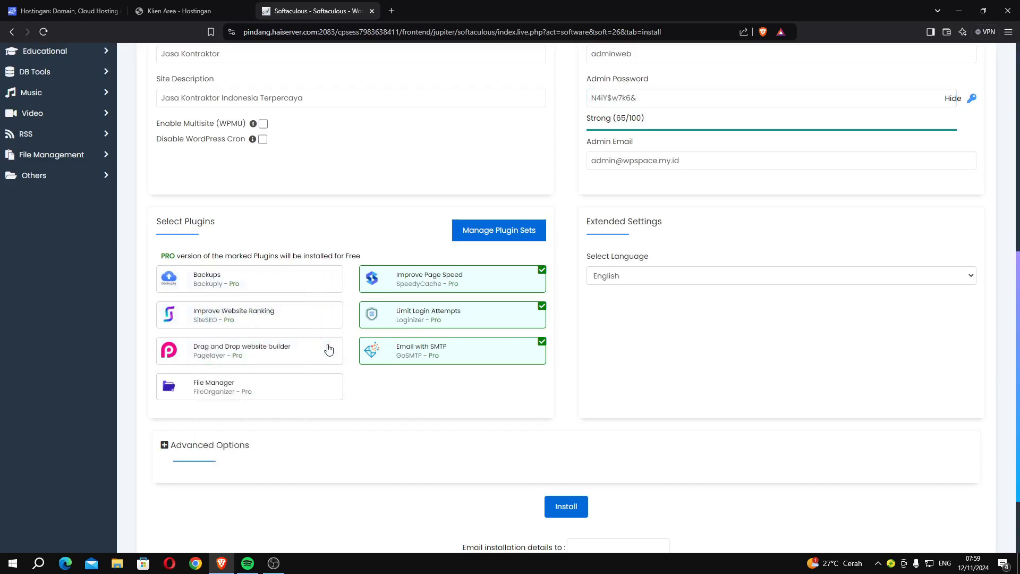
{"action": "left_click", "coordinate": [419, 348]}
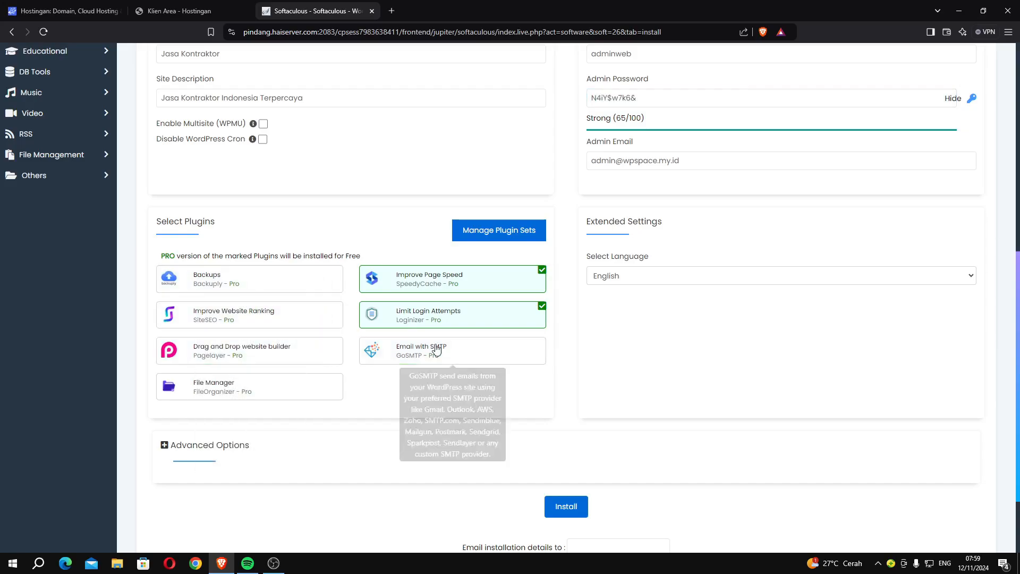
{"action": "left_click", "coordinate": [415, 315]}
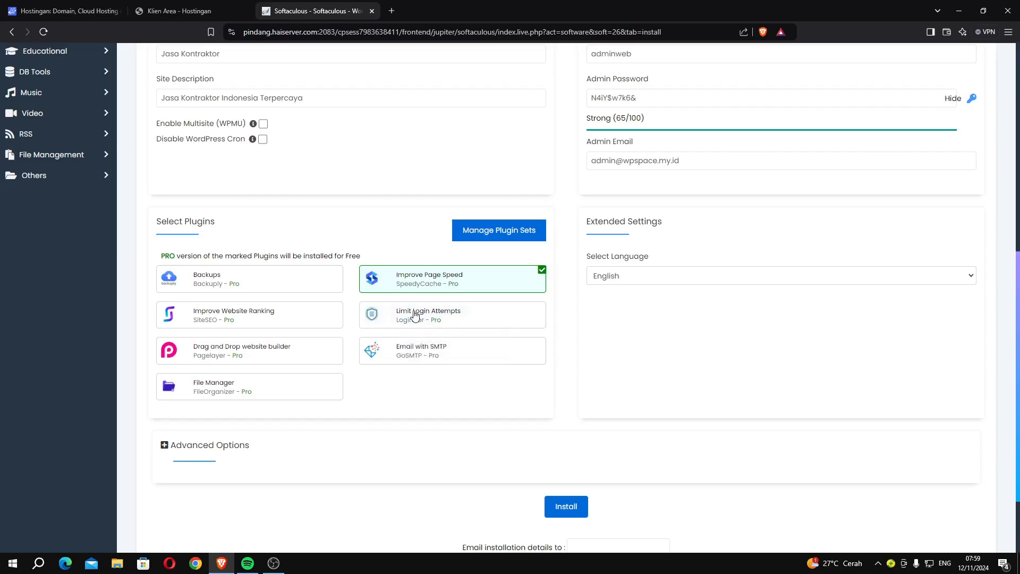
{"action": "left_click", "coordinate": [406, 283]}
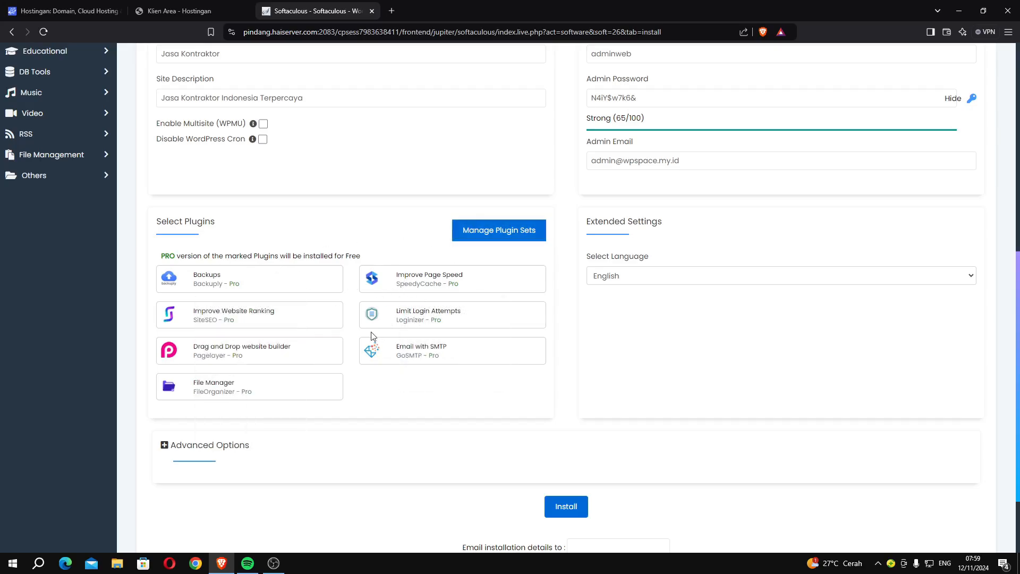
Step: Copy the generated admin password, review the settings and start the WordPress installation
{"action": "triple_click", "coordinate": [623, 106]}
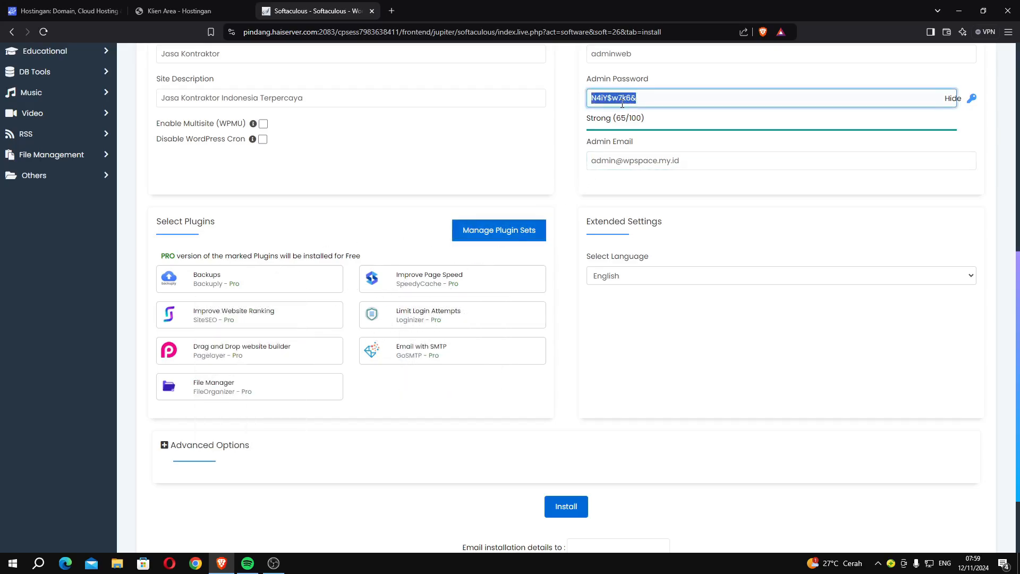
{"action": "scroll", "coordinate": [595, 176], "scroll_direction": "down", "scroll_amount": 2}
{"action": "scroll", "coordinate": [654, 194], "scroll_direction": "up", "scroll_amount": 4}
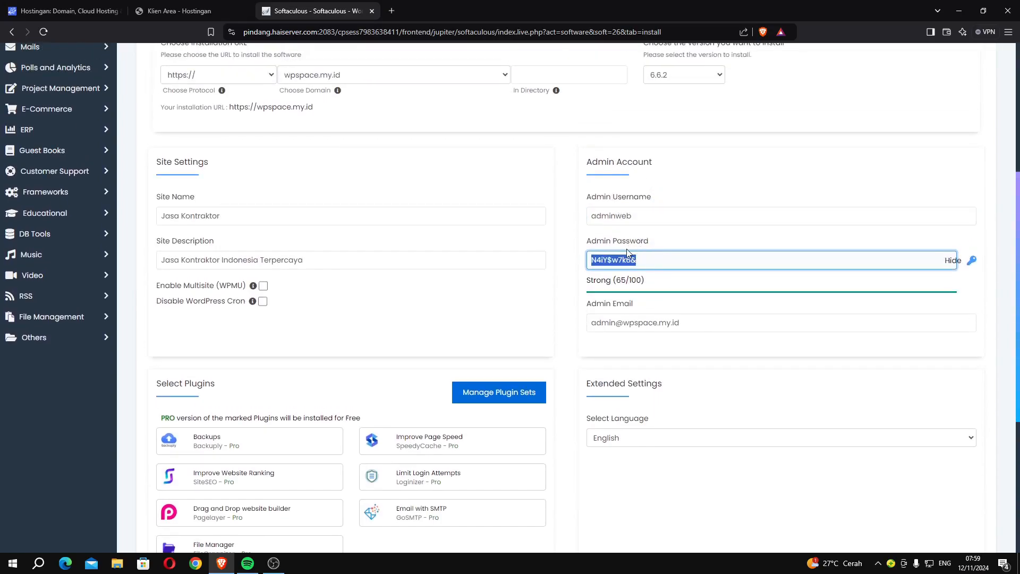
{"action": "scroll", "coordinate": [626, 249], "scroll_direction": "down", "scroll_amount": 5}
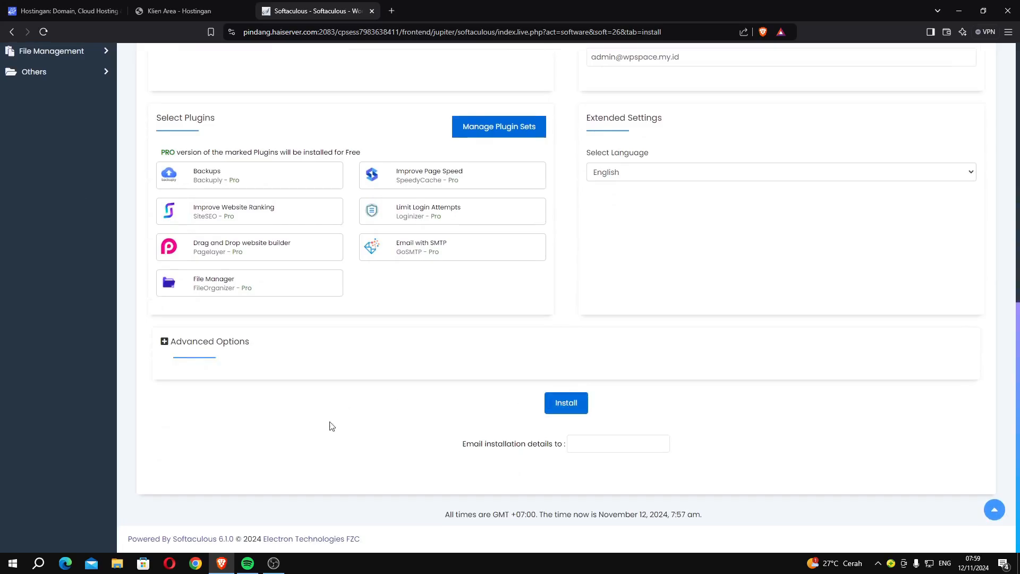
{"action": "left_click", "coordinate": [565, 403]}
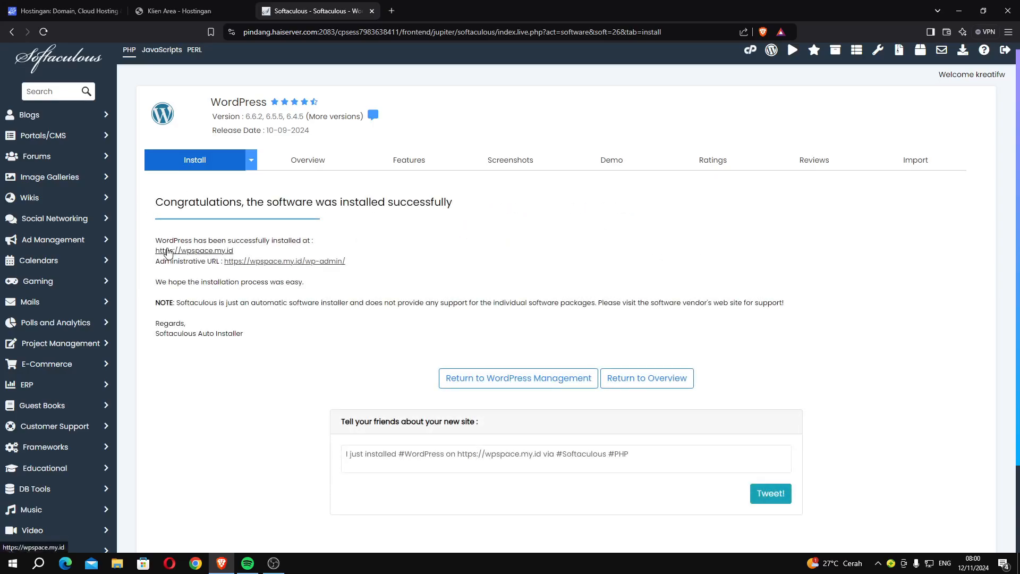
{"action": "left_click", "coordinate": [216, 252]}
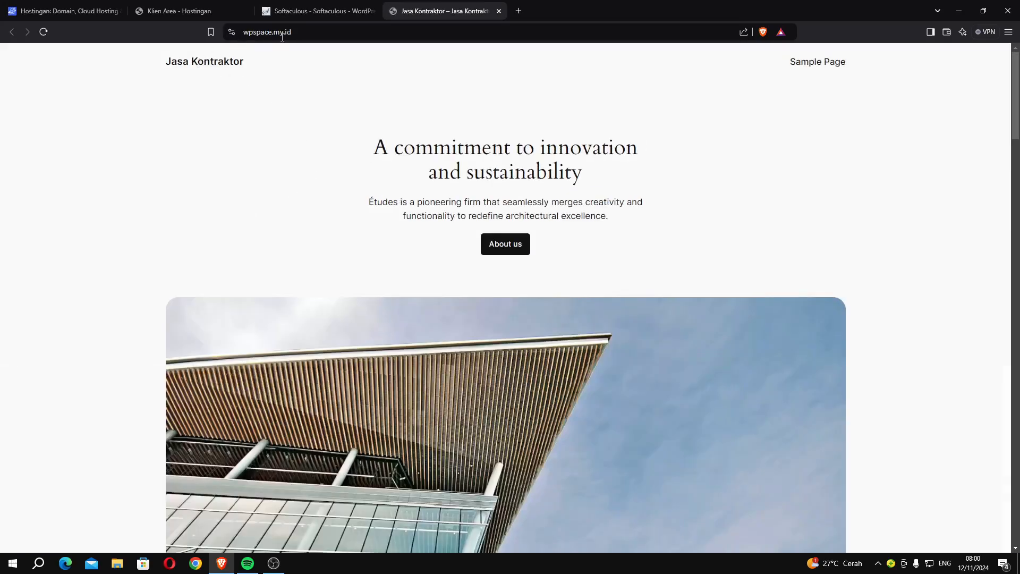
{"action": "left_click", "coordinate": [310, 35]}
{"action": "left_click", "coordinate": [310, 35]}
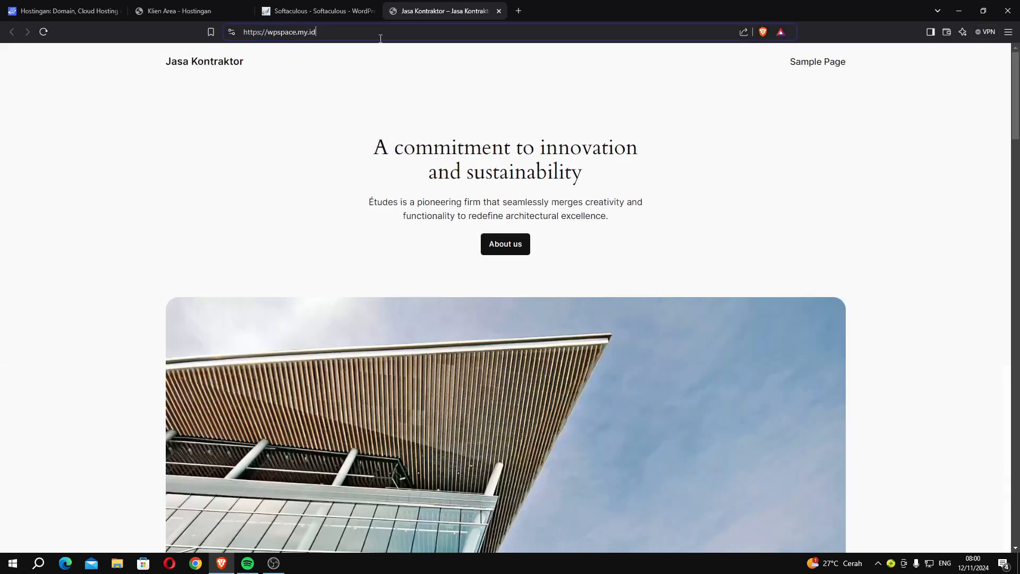
{"action": "type", "text": "/"}
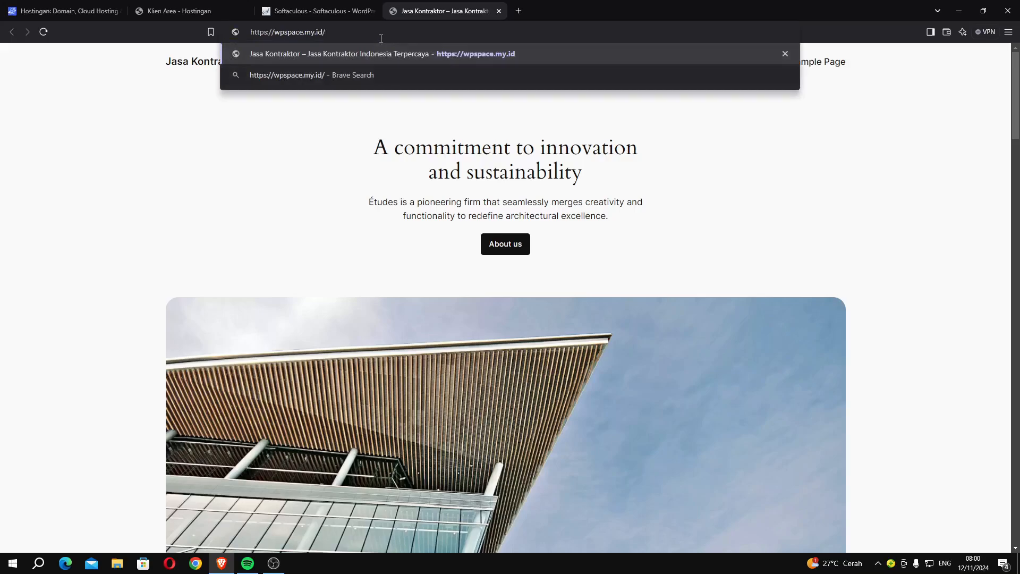
{"action": "type", "text": "wp-admin"}
{"action": "key", "text": "Return"}
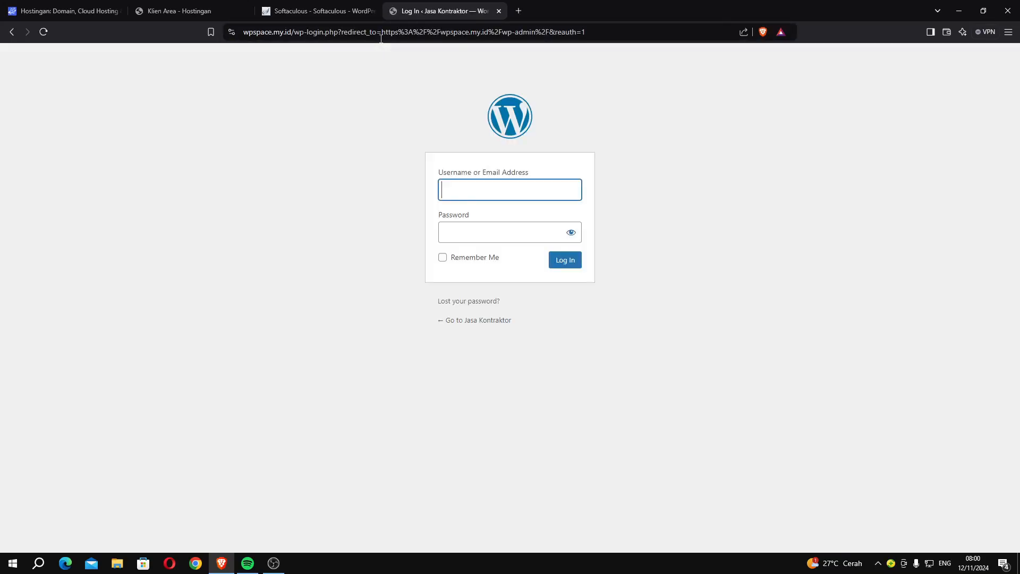
Step: Log in to WordPress as "adminweb" with the copied admin password and save the login in the browser
{"action": "type", "text": "adminweb"}
{"action": "left_click", "coordinate": [456, 232]}
{"action": "key", "text": "ctrl+v"}
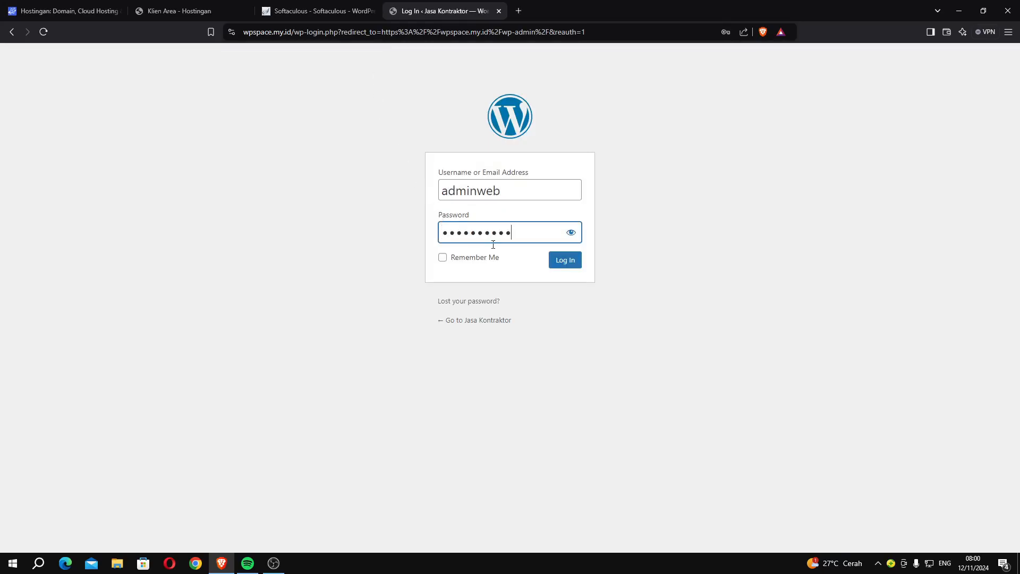
{"action": "left_click", "coordinate": [574, 266]}
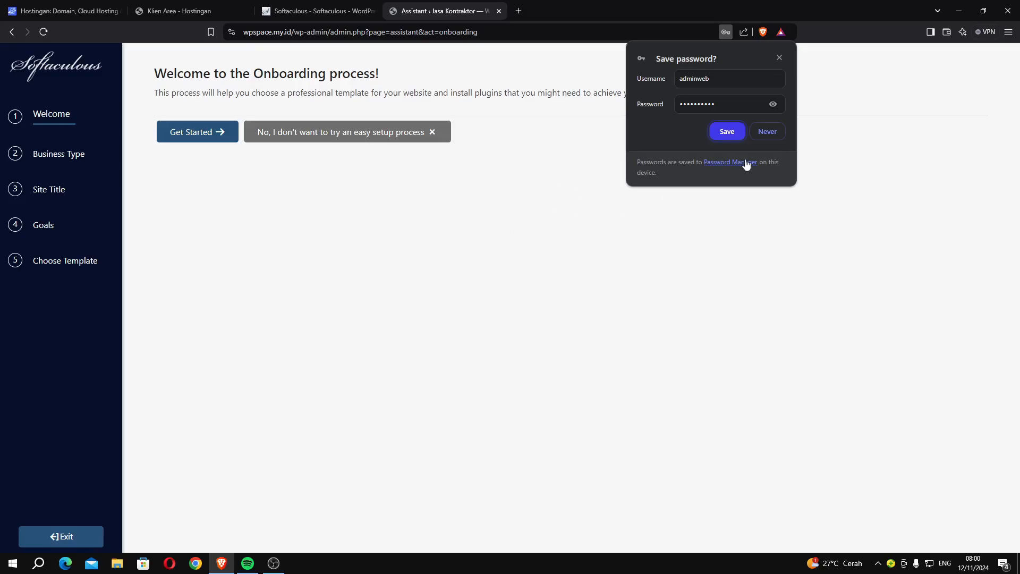
{"action": "left_click", "coordinate": [730, 132]}
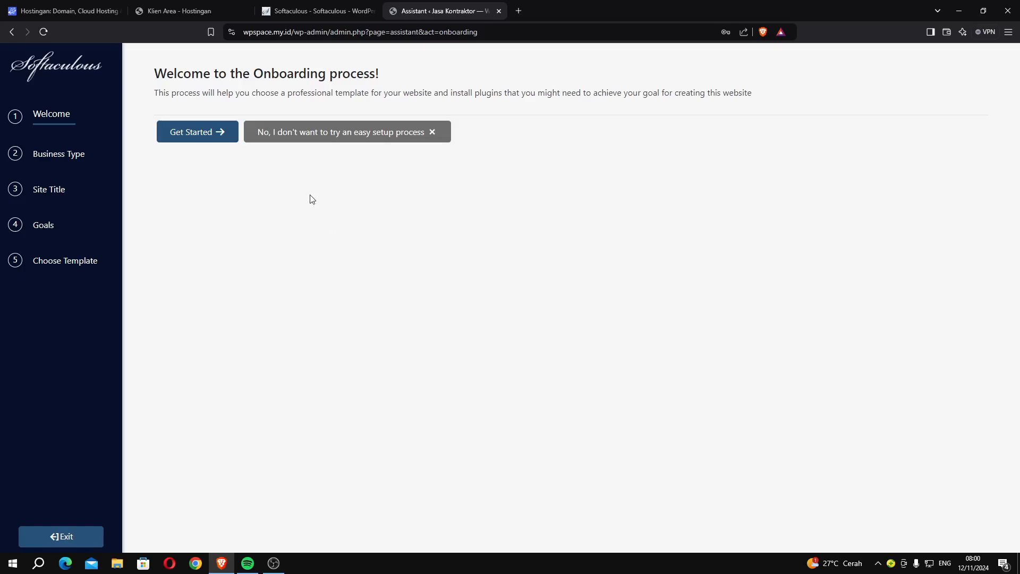
Step: Decline the Softaculous easy setup process and dismiss the notice about the incomplete onboarding
{"action": "left_click", "coordinate": [323, 136]}
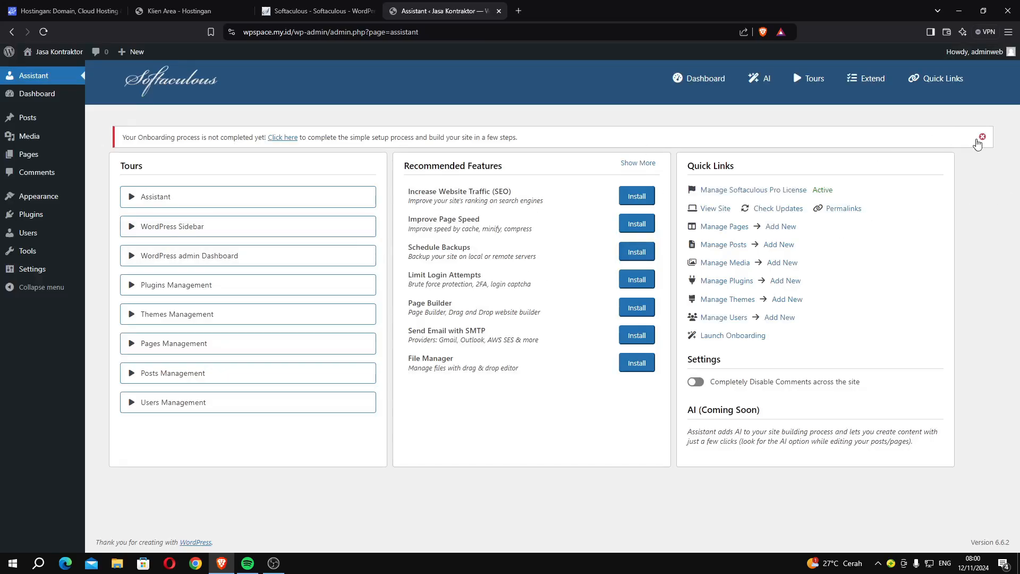
{"action": "left_click", "coordinate": [978, 142]}
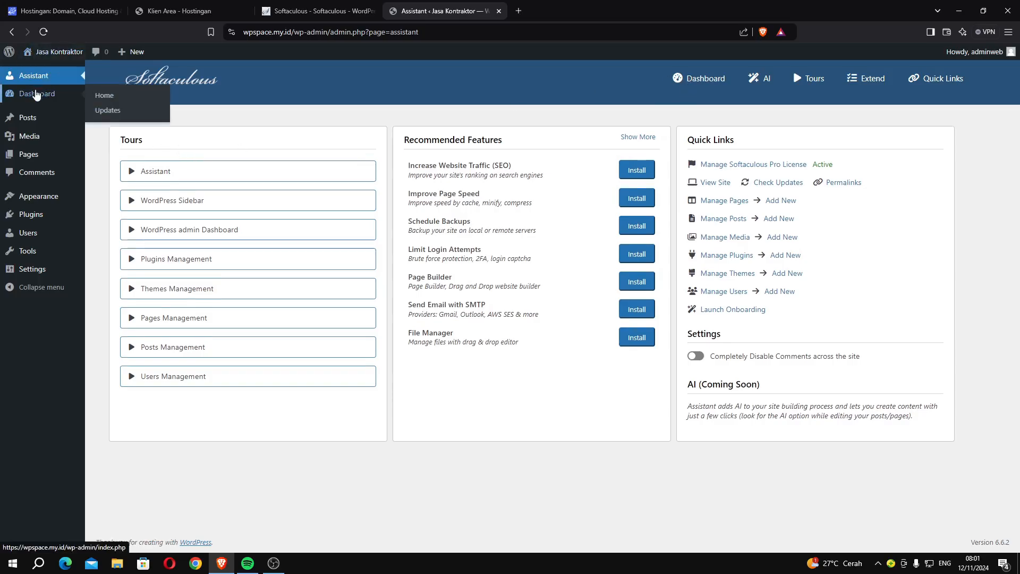
Step: Look at the WordPress dashboard home and return to the Softaculous Assistant page
{"action": "left_click", "coordinate": [36, 95]}
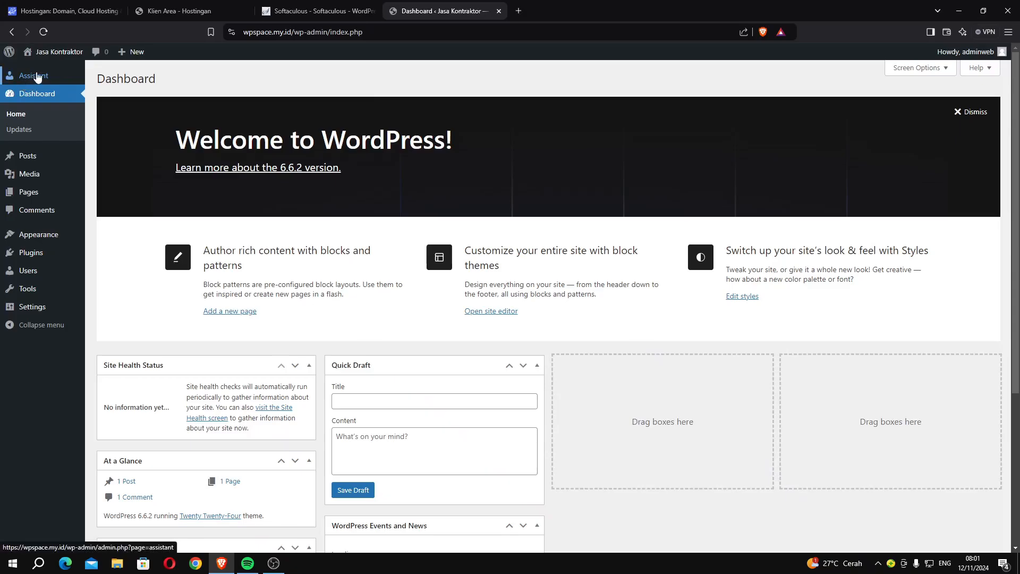
{"action": "left_click", "coordinate": [36, 76]}
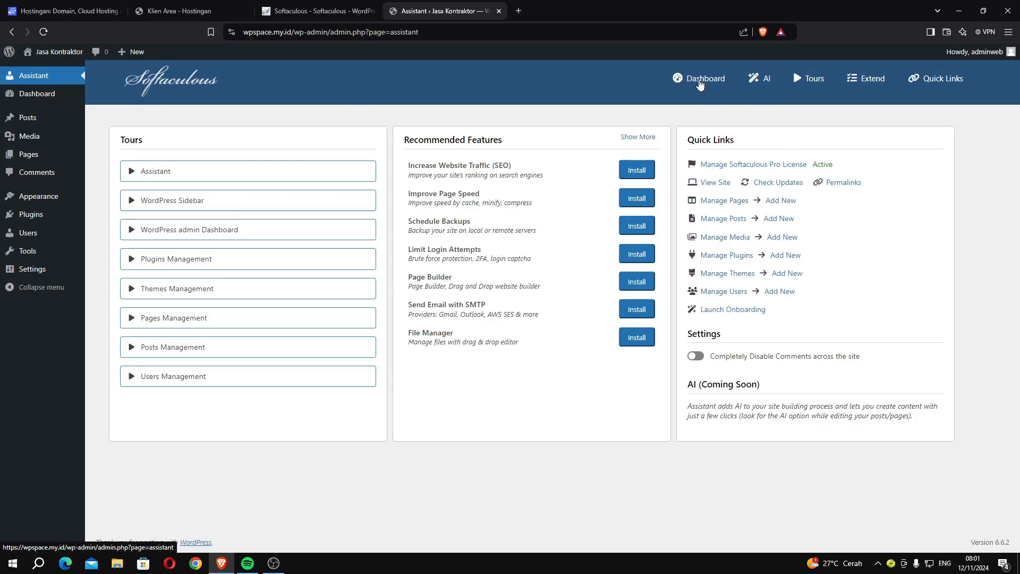
{"action": "left_click", "coordinate": [700, 84]}
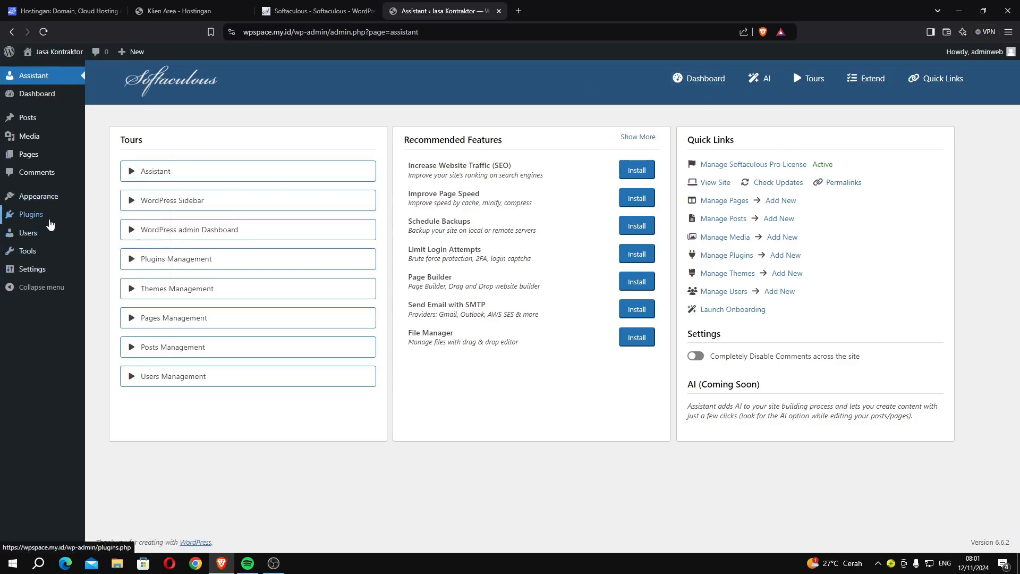
Step: Deactivate the Softaculous Pro plugin among the installed WordPress plugins
{"action": "mouse_move", "coordinate": [48, 215]}
{"action": "left_click", "coordinate": [111, 215]}
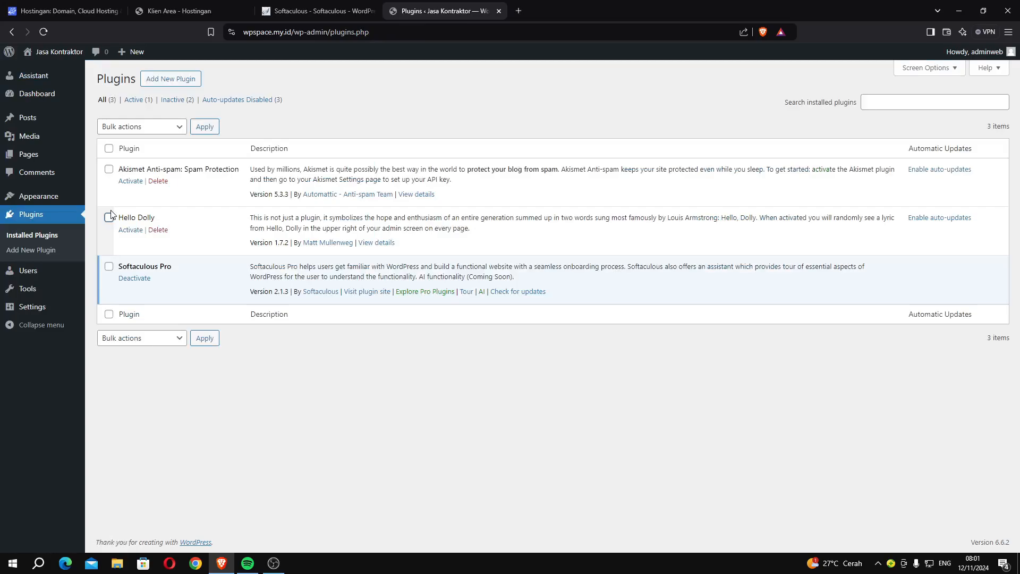
{"action": "left_click", "coordinate": [129, 283]}
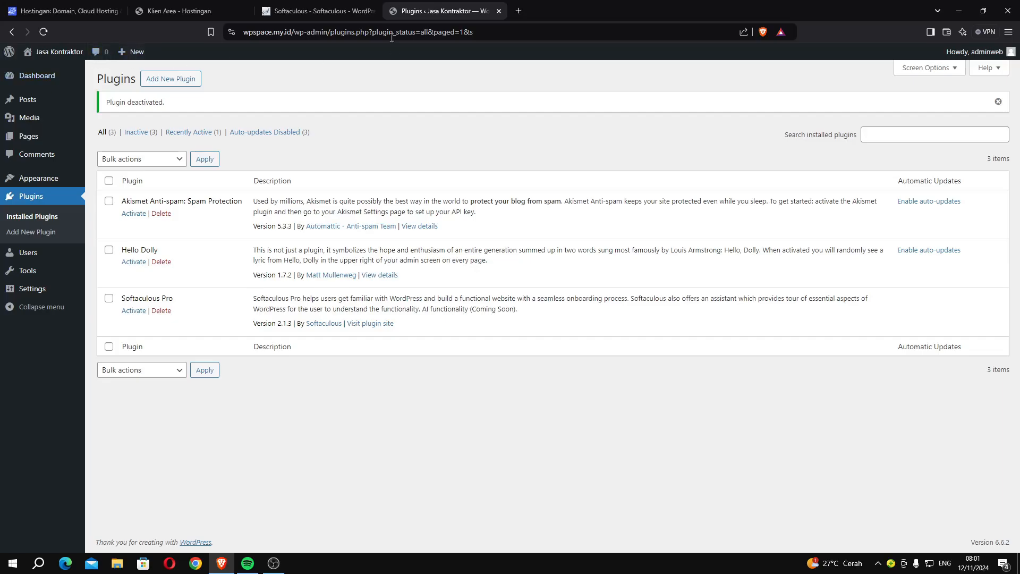
Step: Close the Softaculous, Klien Area and Hostingan pages, keeping only the WordPress admin page open
{"action": "left_click", "coordinate": [297, 12]}
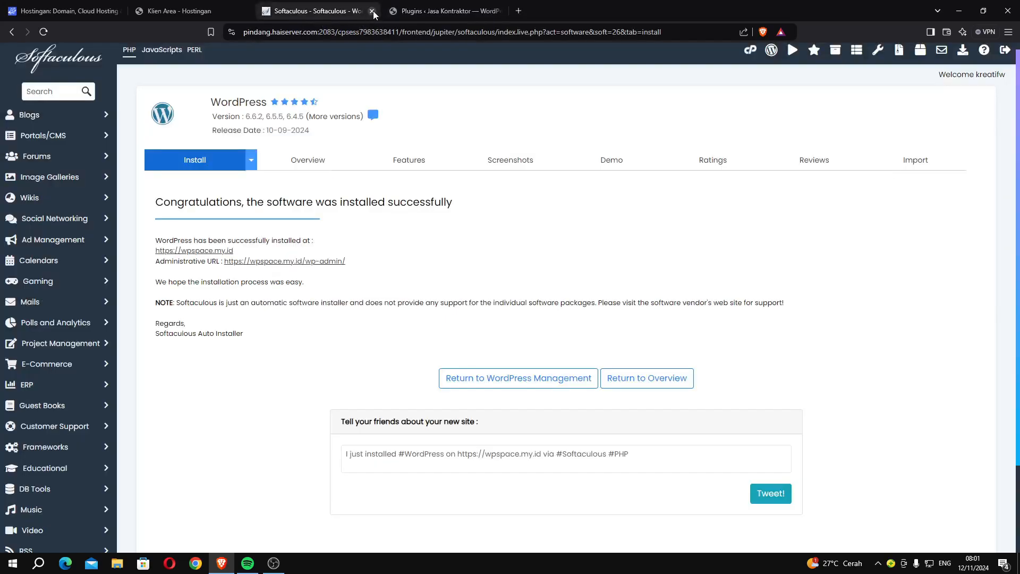
{"action": "left_click", "coordinate": [372, 11]}
{"action": "left_click", "coordinate": [180, 11]}
{"action": "left_click", "coordinate": [245, 11]}
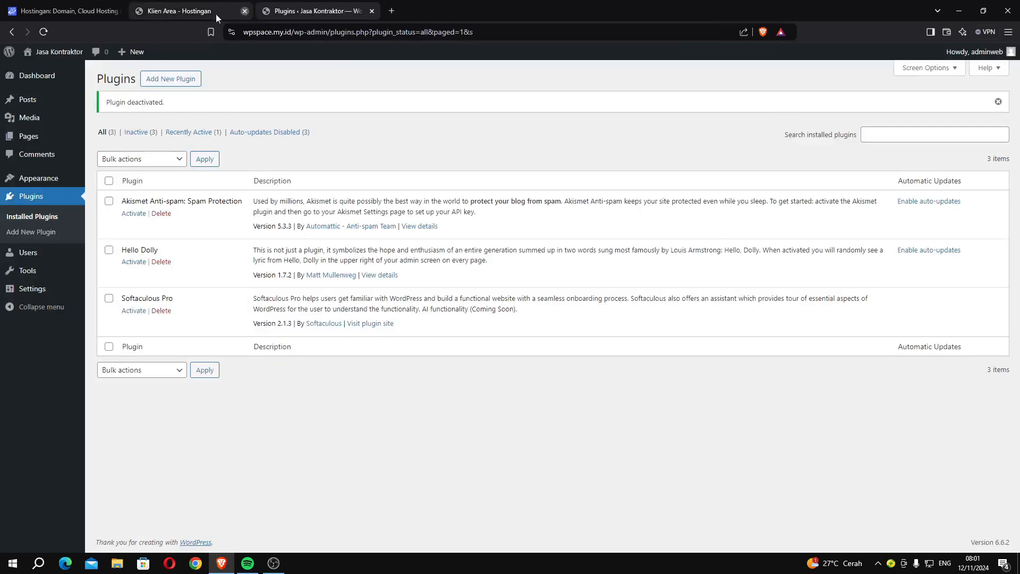
{"action": "left_click", "coordinate": [98, 11]}
{"action": "left_click", "coordinate": [117, 11]}
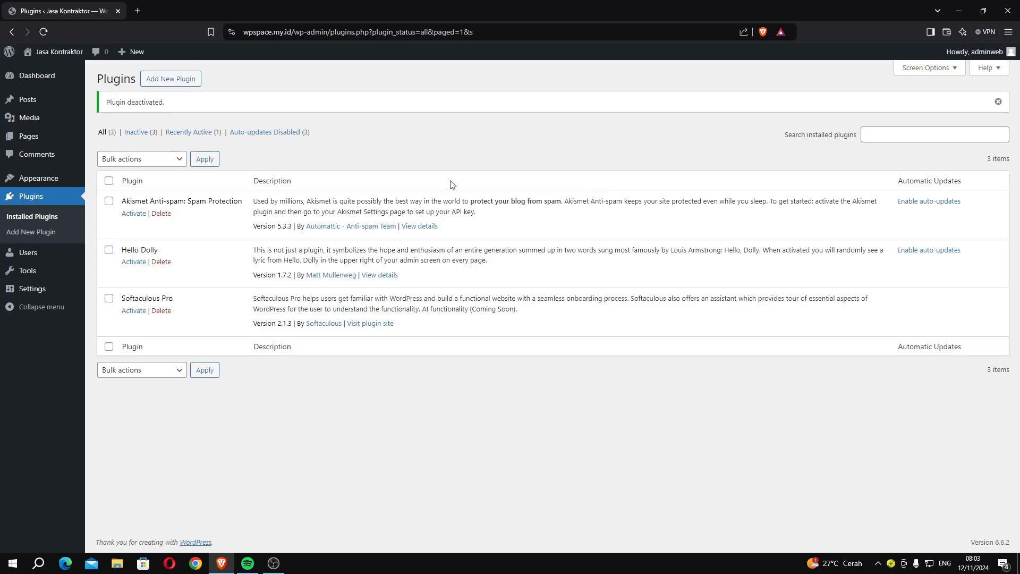
Step: Open the Jasa Kontraktor site in a new browser tab and look through its default homepage
{"action": "right_click", "coordinate": [53, 70]}
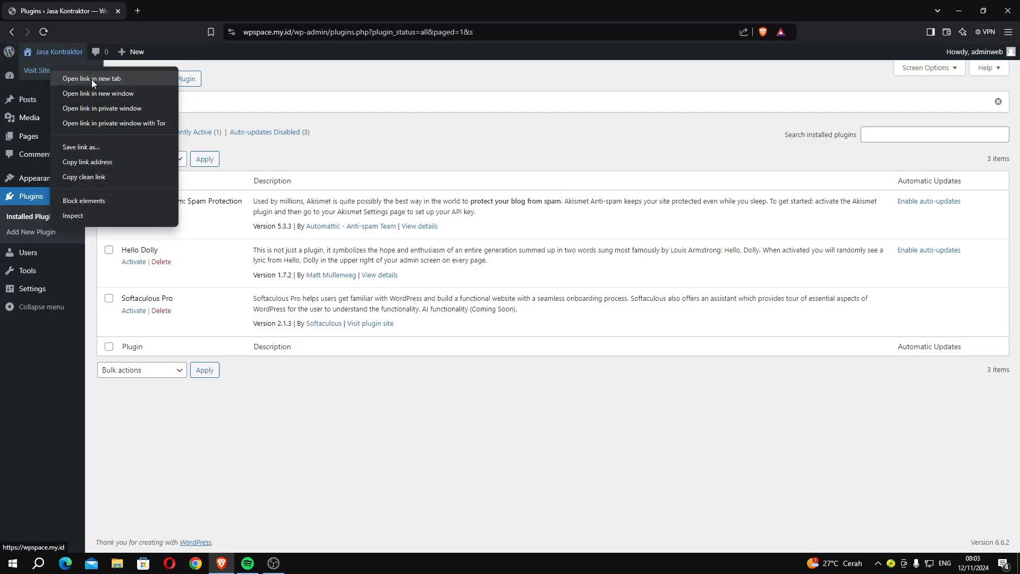
{"action": "left_click", "coordinate": [92, 79]}
{"action": "left_click", "coordinate": [147, 11]}
{"action": "scroll", "coordinate": [365, 162], "scroll_direction": "down", "scroll_amount": 20}
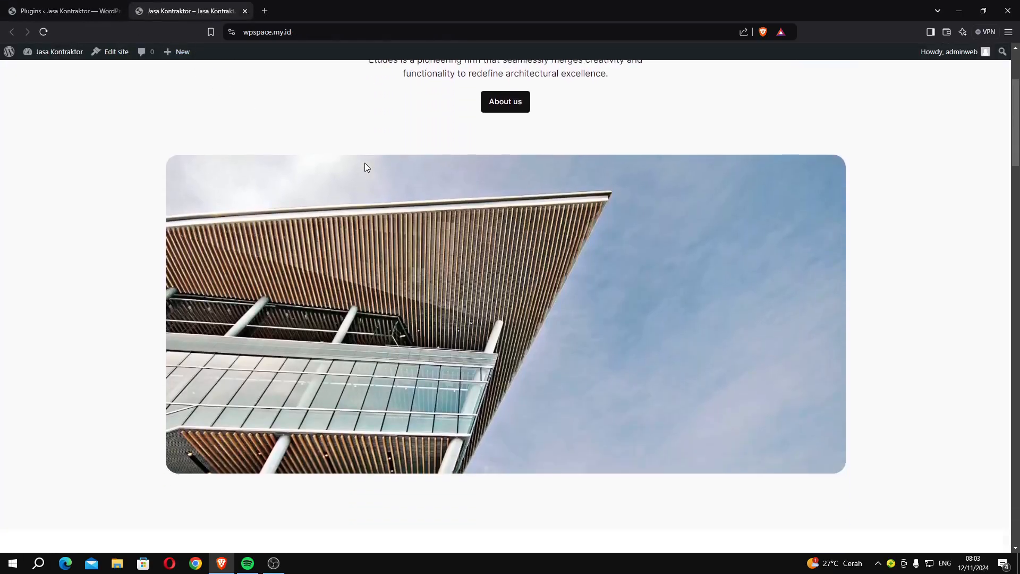
{"action": "scroll", "coordinate": [366, 165], "scroll_direction": "down", "scroll_amount": 10}
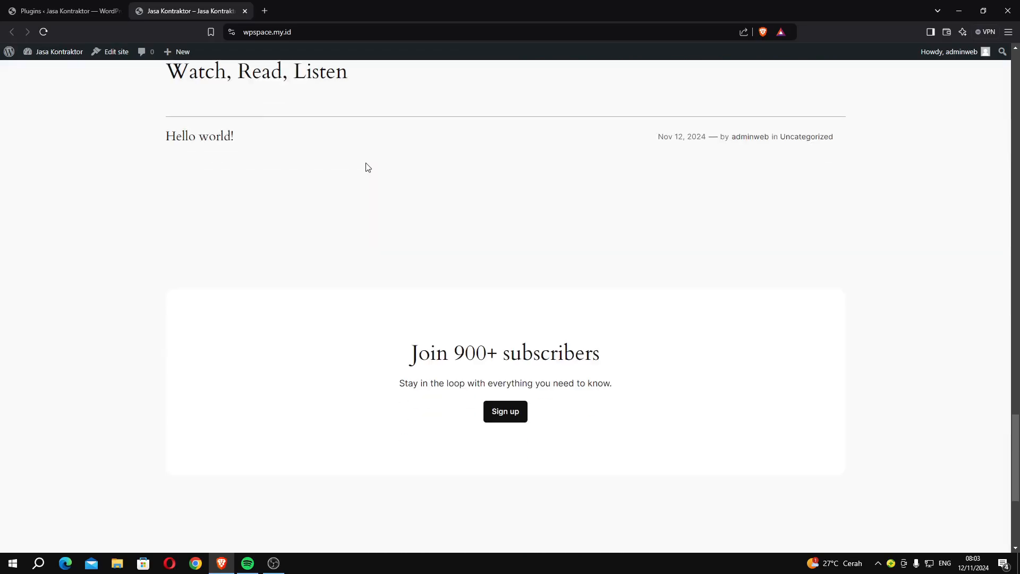
{"action": "scroll", "coordinate": [367, 168], "scroll_direction": "up", "scroll_amount": 10}
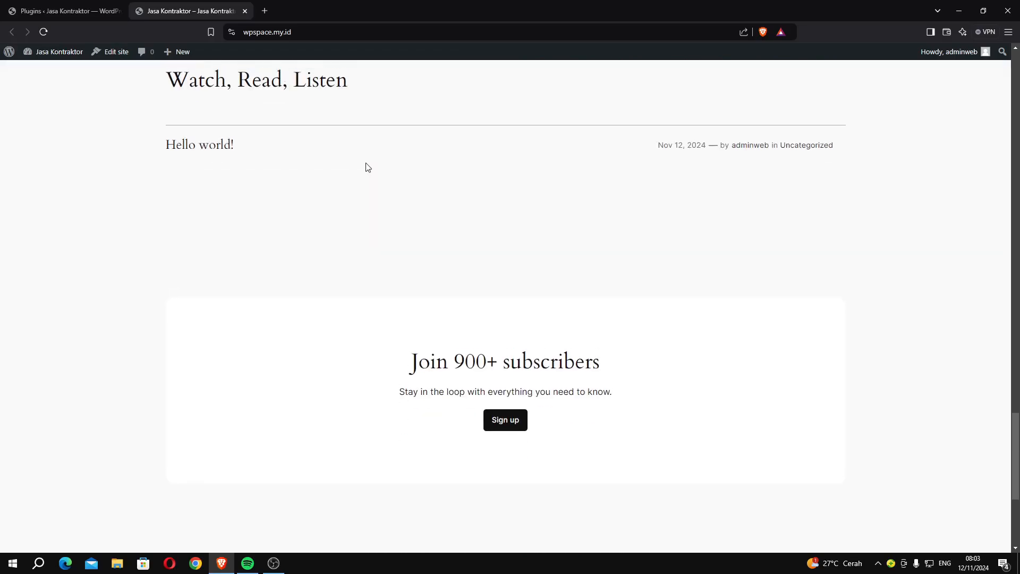
Step: Go back to the WordPress admin and search the new themes for "astra"
{"action": "scroll", "coordinate": [368, 168], "scroll_direction": "up", "scroll_amount": 10}
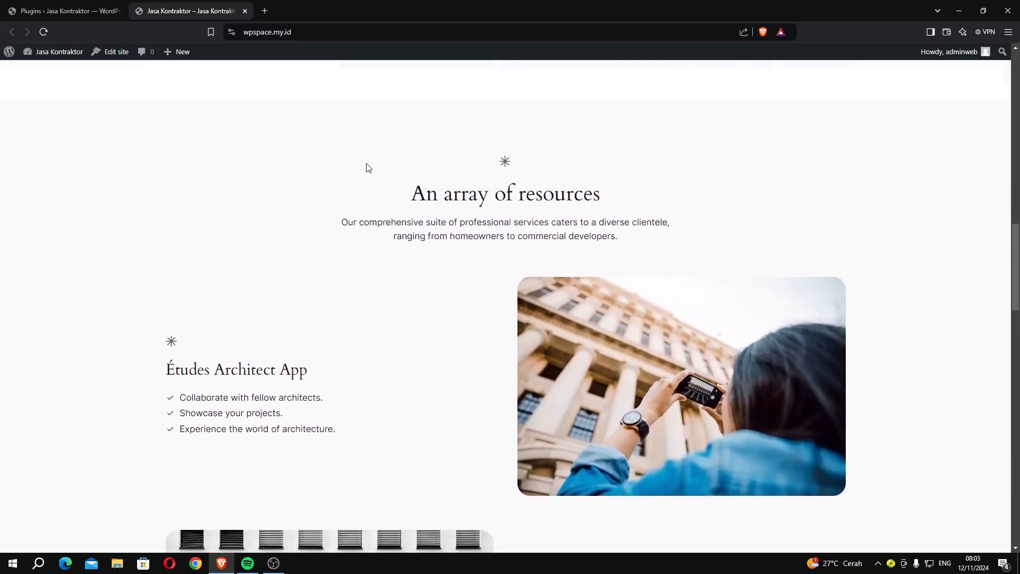
{"action": "scroll", "coordinate": [367, 168], "scroll_direction": "up", "scroll_amount": 5}
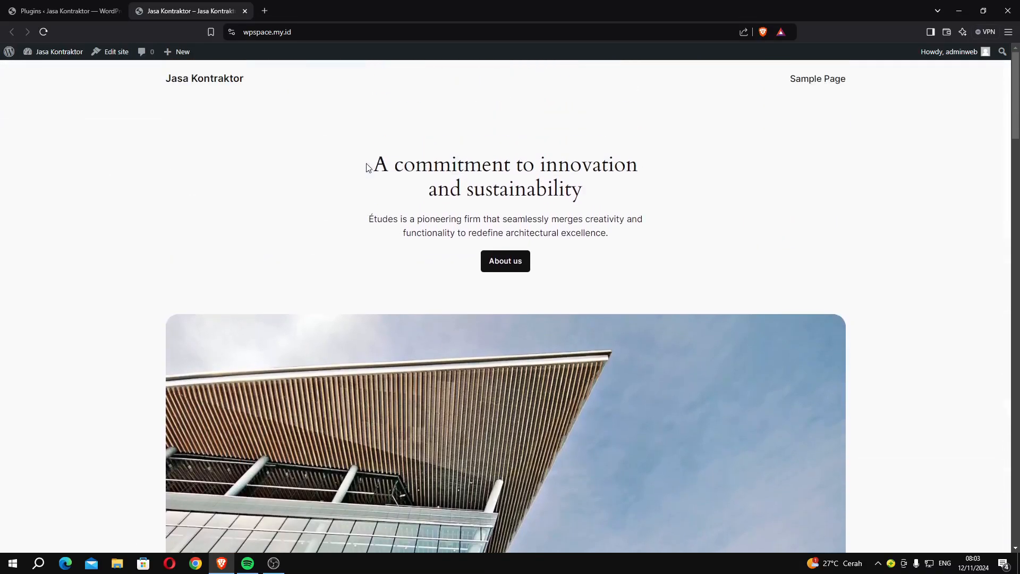
{"action": "left_click", "coordinate": [58, 14]}
{"action": "mouse_move", "coordinate": [26, 180]}
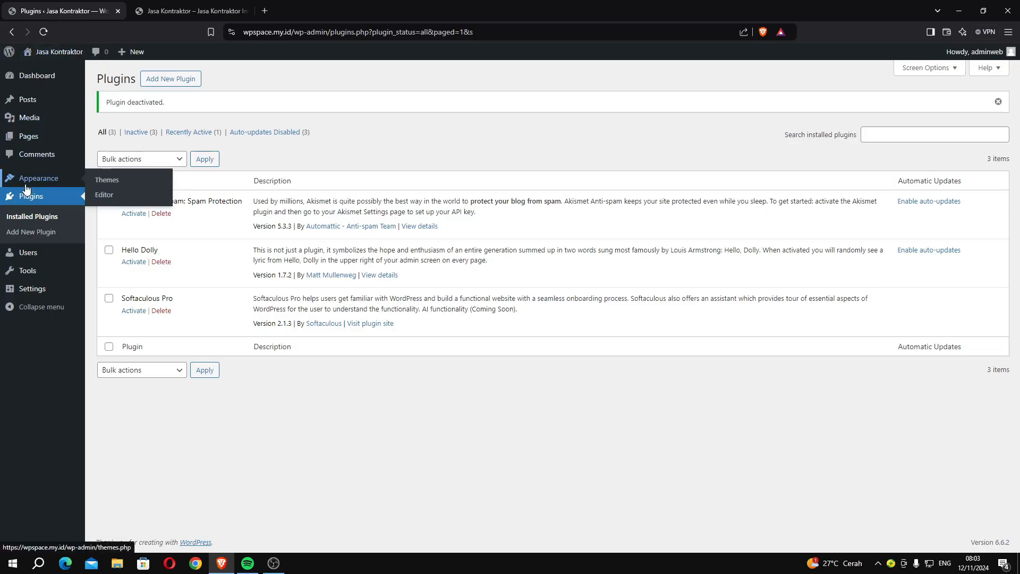
{"action": "left_click", "coordinate": [103, 186]}
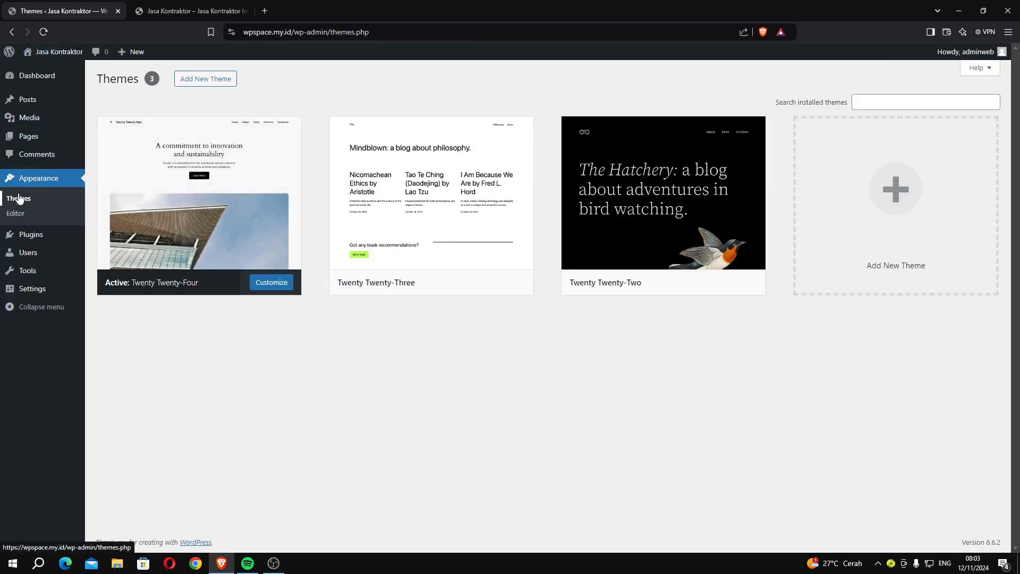
{"action": "left_click", "coordinate": [214, 85]}
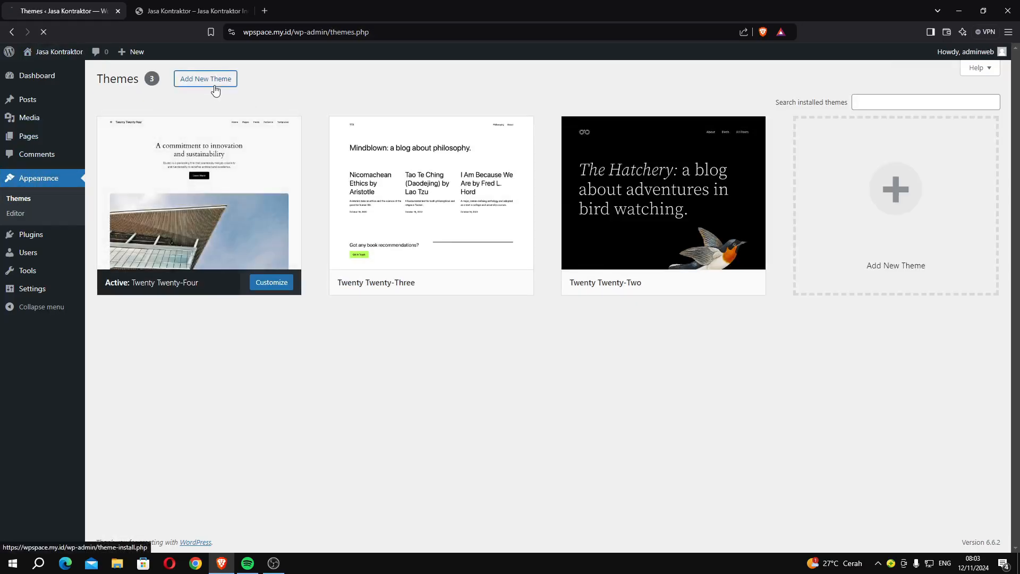
{"action": "left_click", "coordinate": [865, 108]}
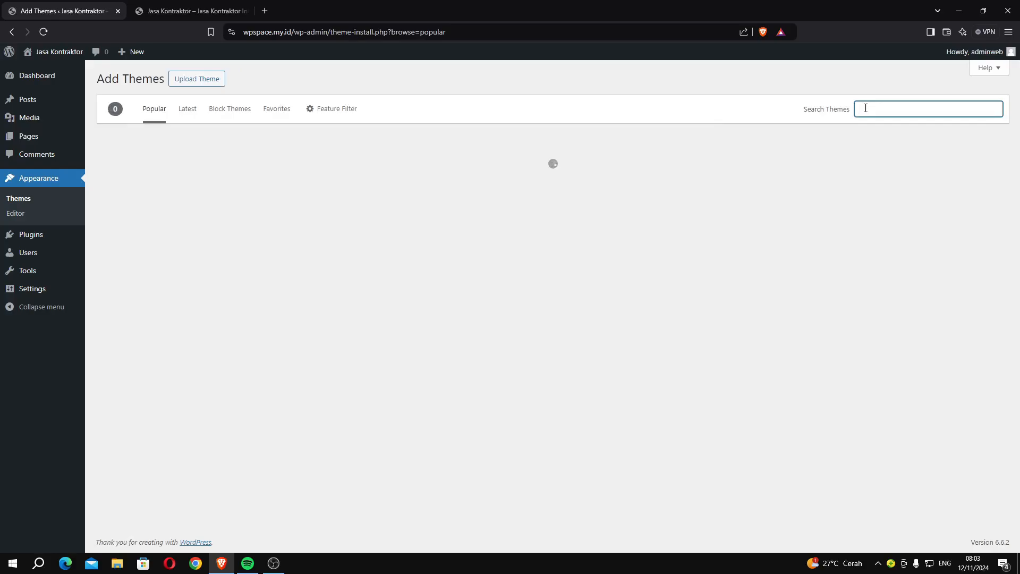
{"action": "type", "text": "ast"}
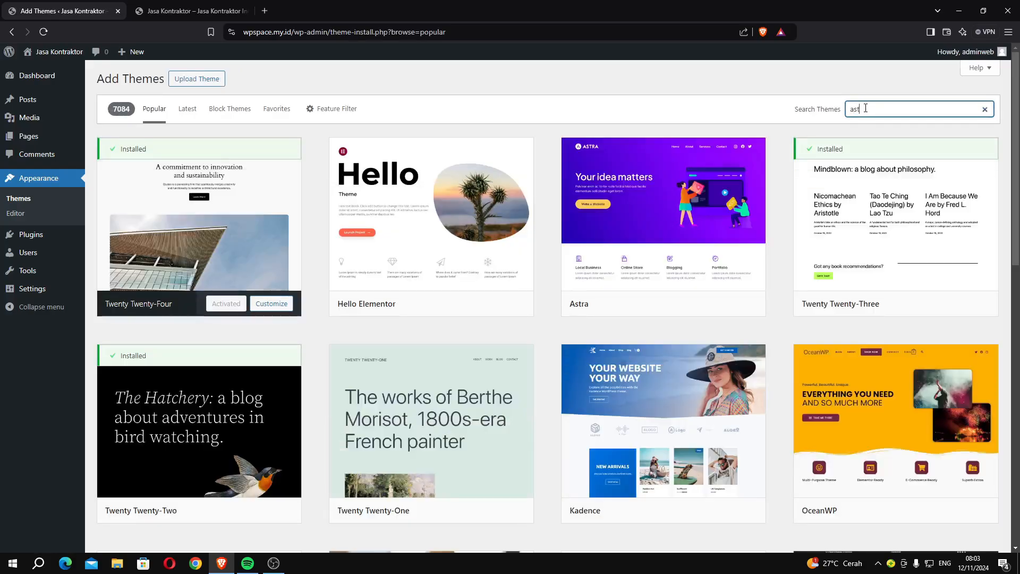
{"action": "type", "text": "ra"}
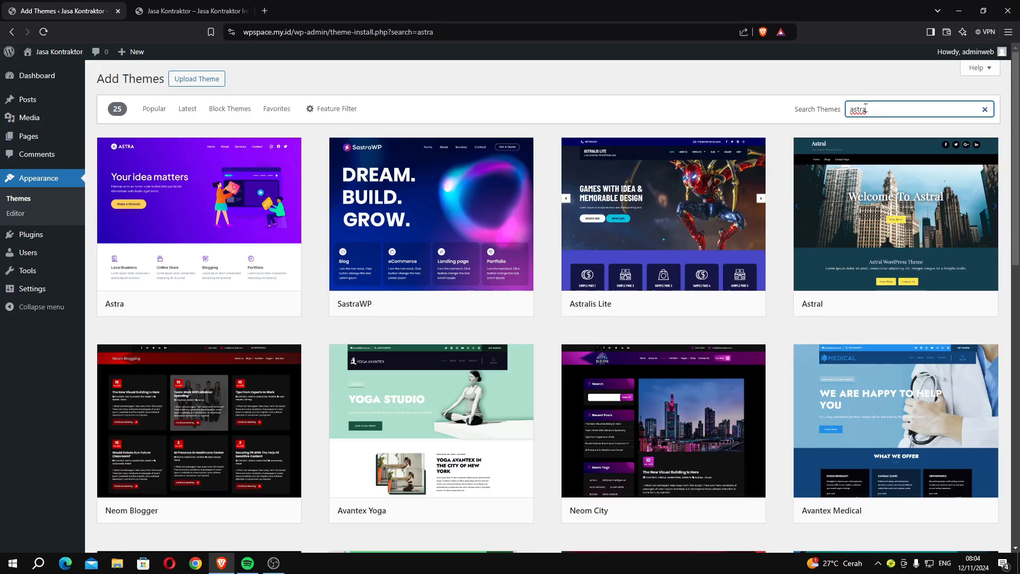
Step: Install and activate the Astra theme, and dismiss the notices on the Themes page
{"action": "mouse_move", "coordinate": [245, 207]}
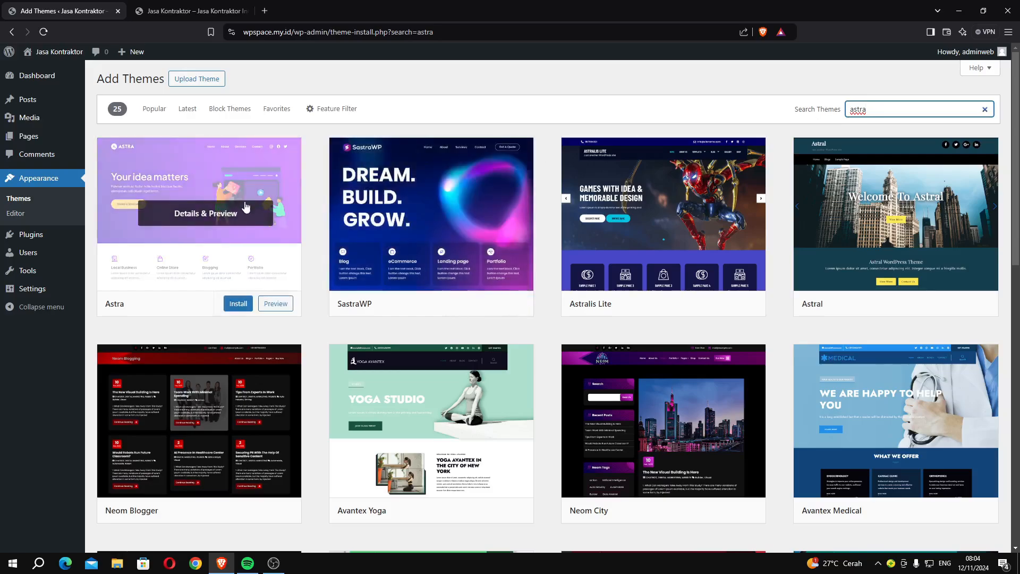
{"action": "left_click", "coordinate": [234, 304]}
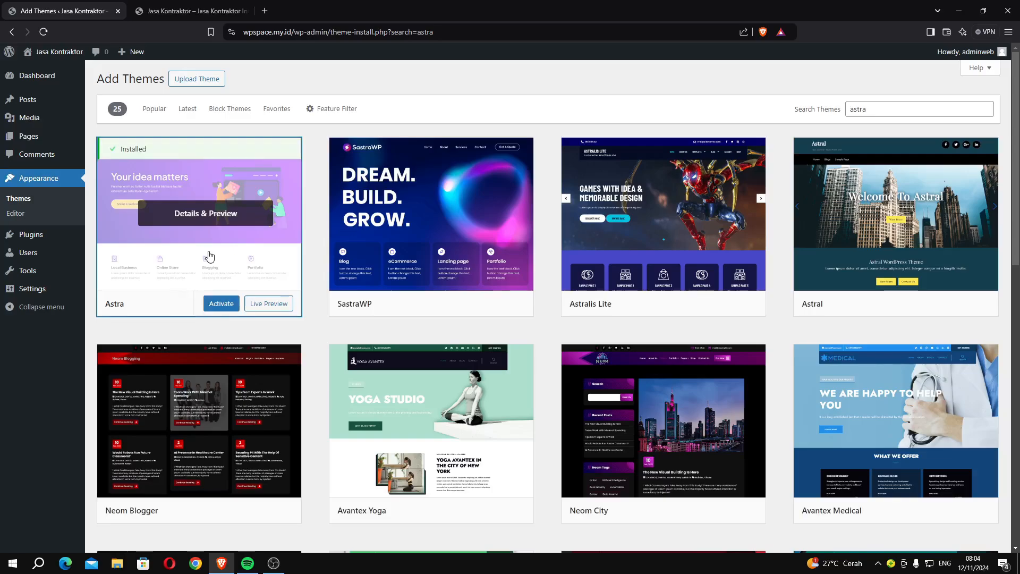
{"action": "left_click", "coordinate": [218, 304]}
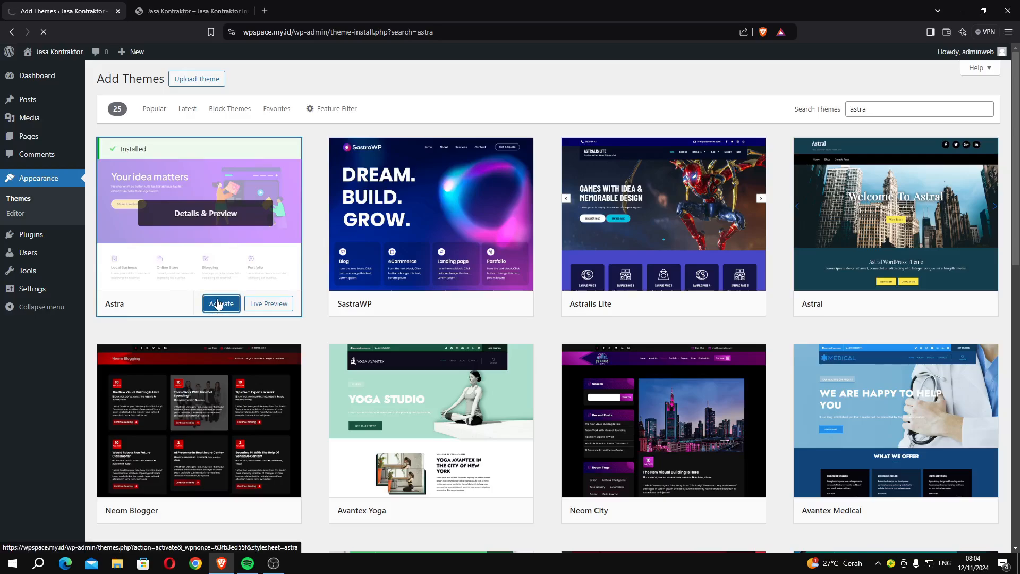
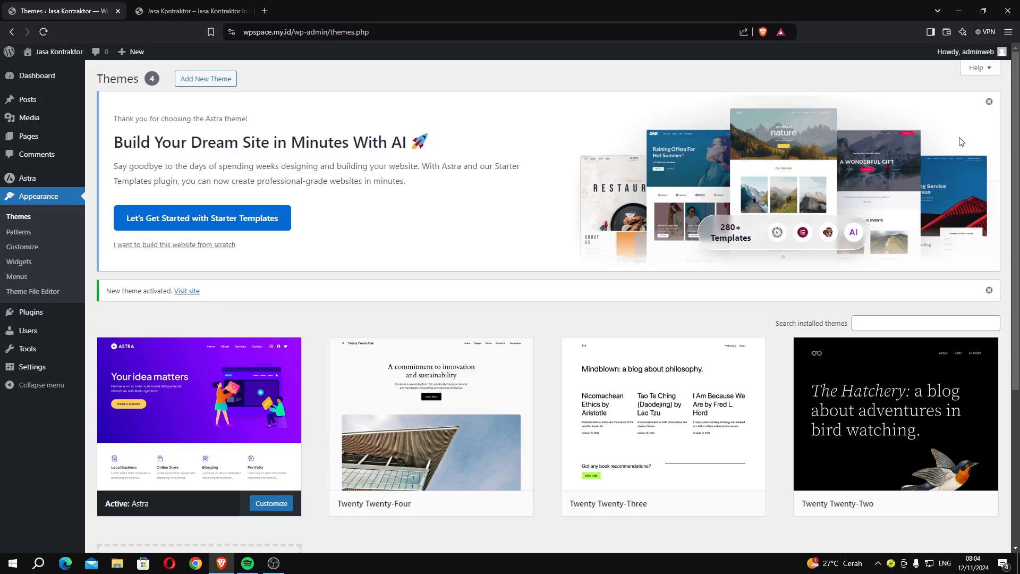
{"action": "left_click", "coordinate": [990, 101]}
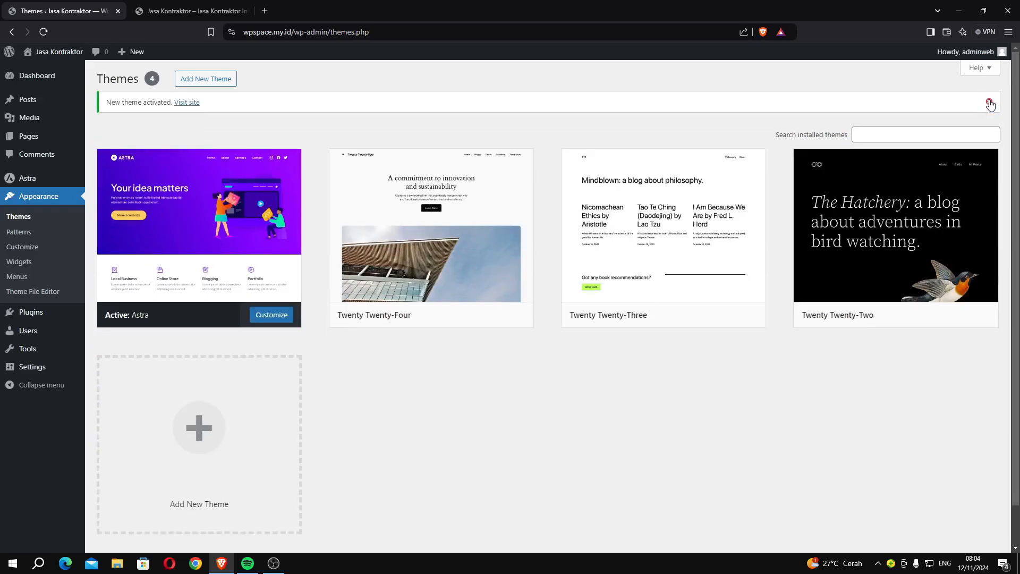
{"action": "left_click", "coordinate": [990, 102]}
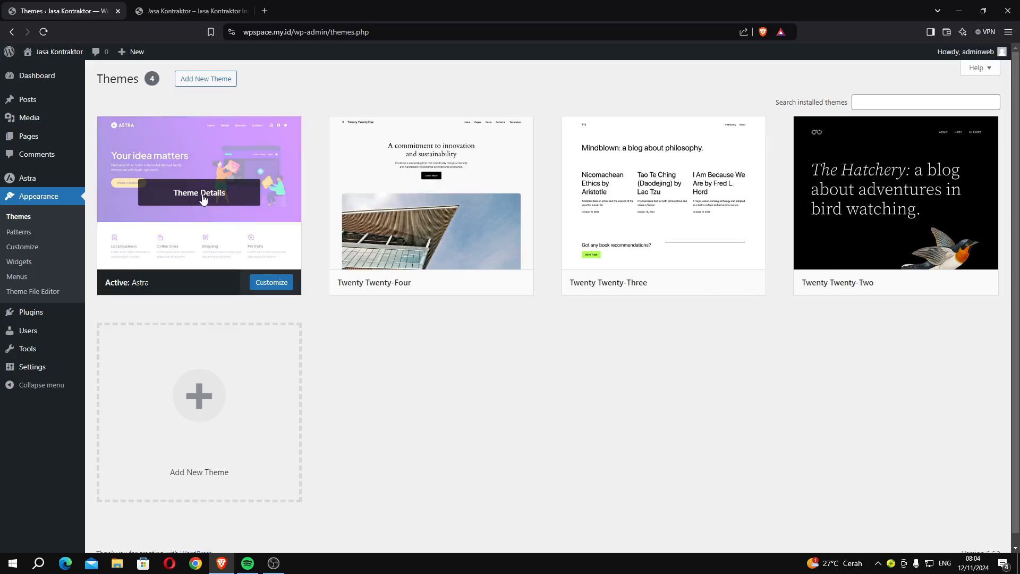
Step: Reload the Jasa Kontraktor homepage to check it with the Astra theme, and return to the WordPress admin
{"action": "left_click", "coordinate": [154, 17]}
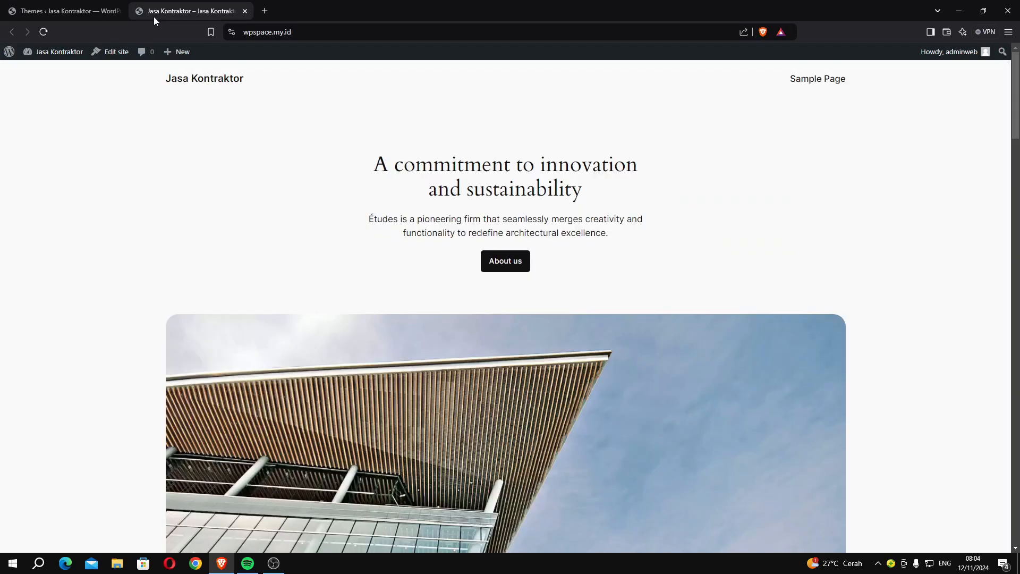
{"action": "left_click", "coordinate": [44, 32]}
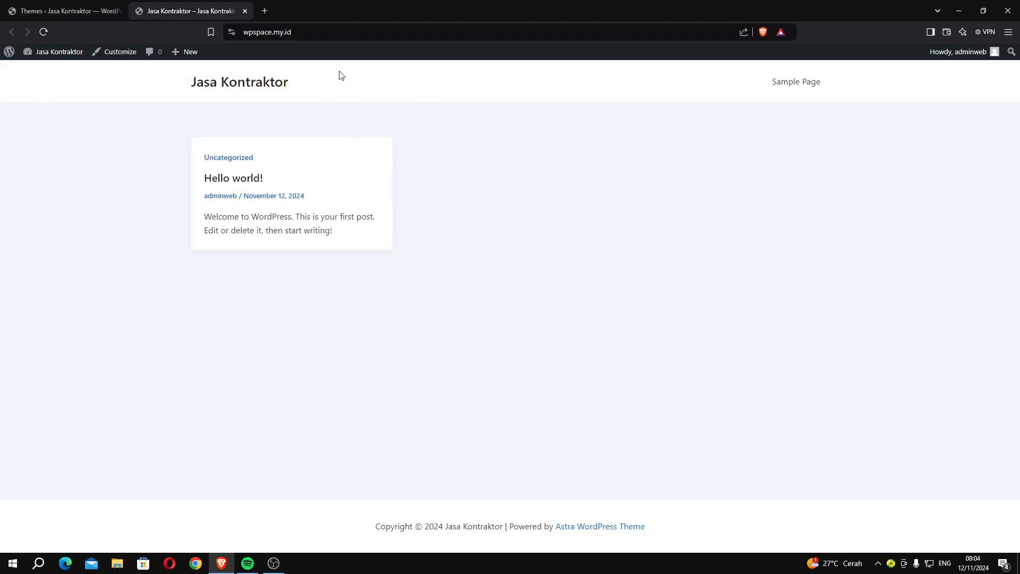
{"action": "left_click", "coordinate": [96, 14]}
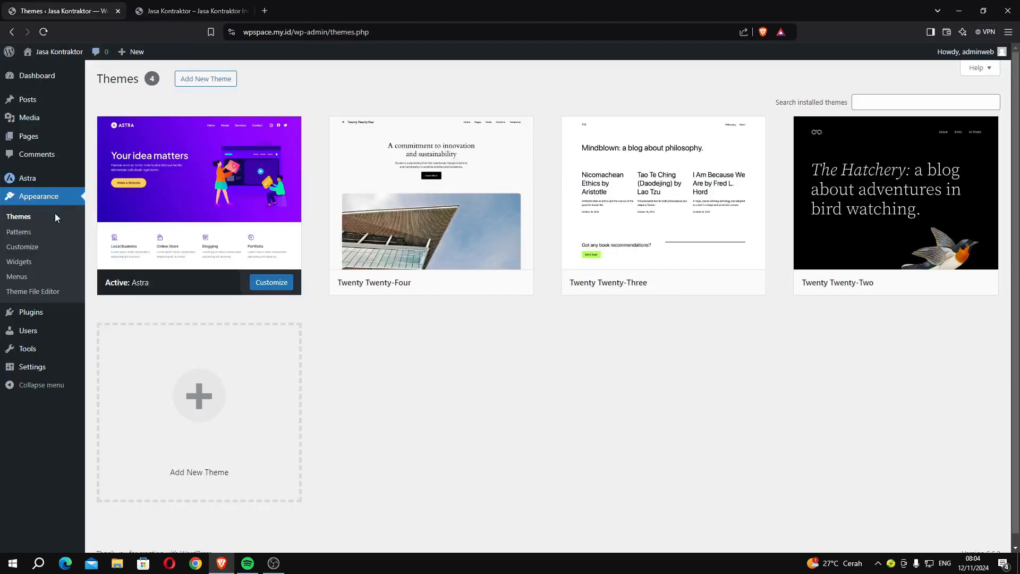
Step: Search the new plugins for "elementor", and install and activate Elementor Website Builder
{"action": "mouse_move", "coordinate": [47, 315]}
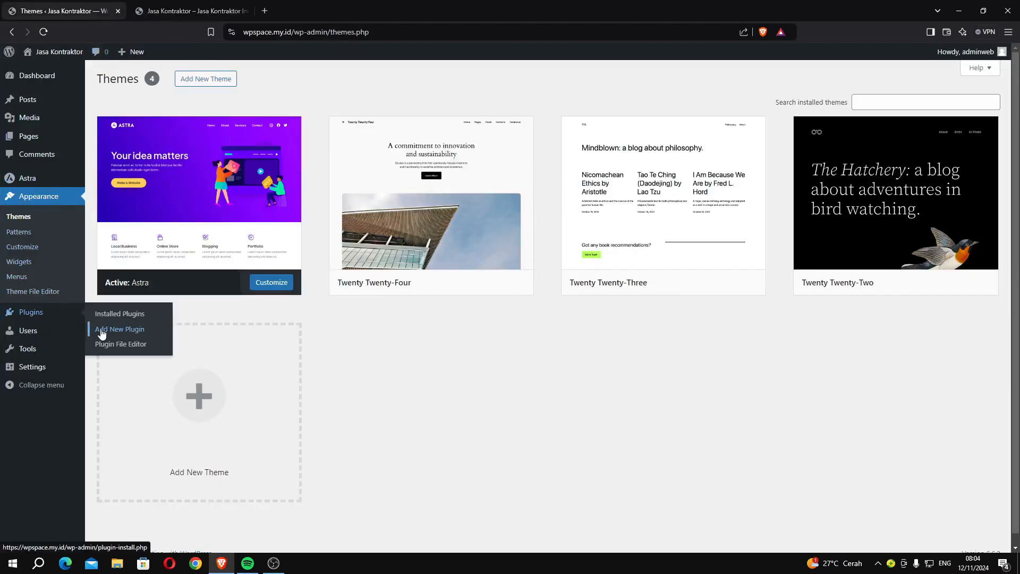
{"action": "left_click", "coordinate": [115, 330]}
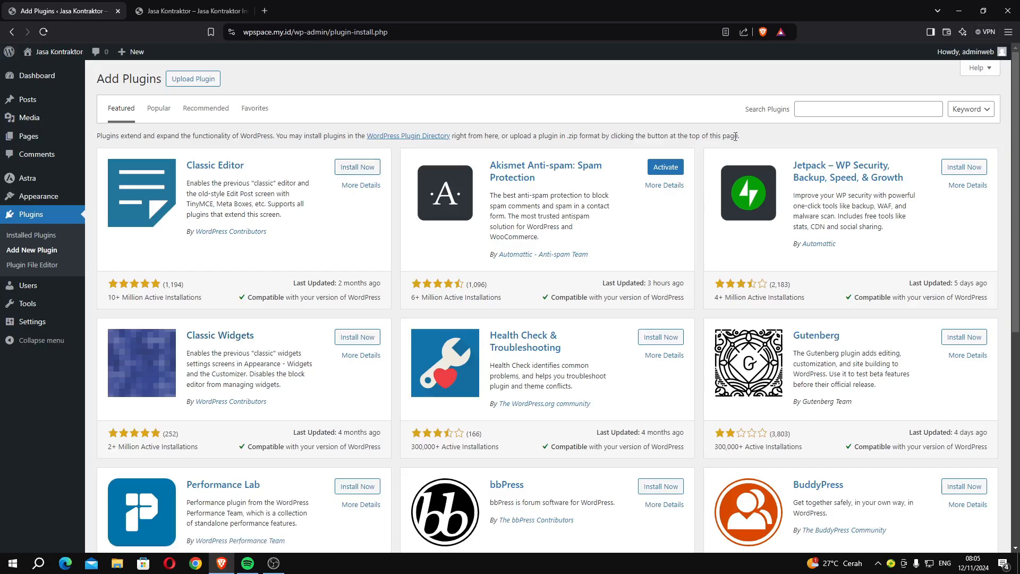
{"action": "left_click", "coordinate": [836, 115]}
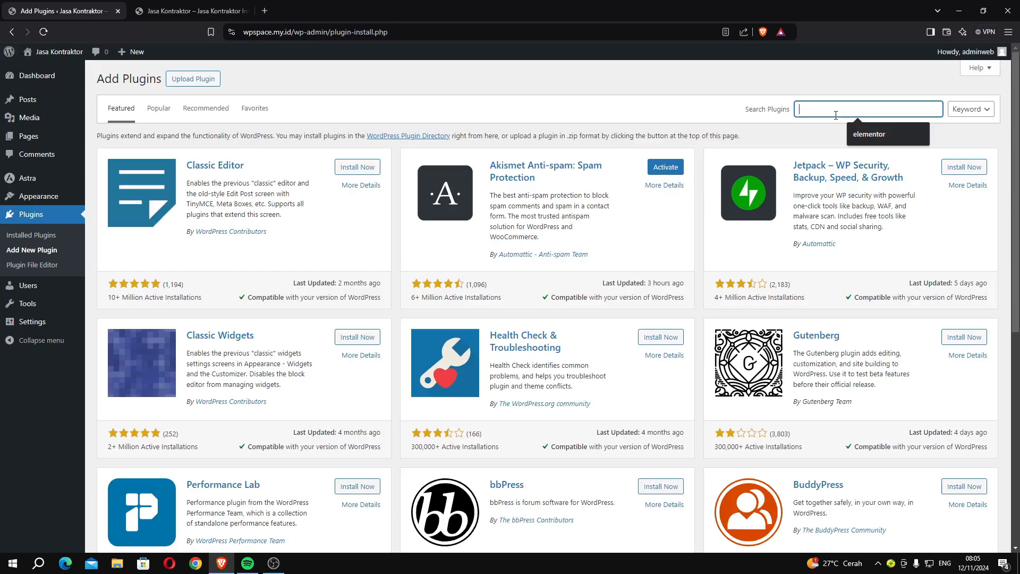
{"action": "type", "text": "elementr"}
{"action": "key", "text": "BackSpace"}
{"action": "type", "text": "or"}
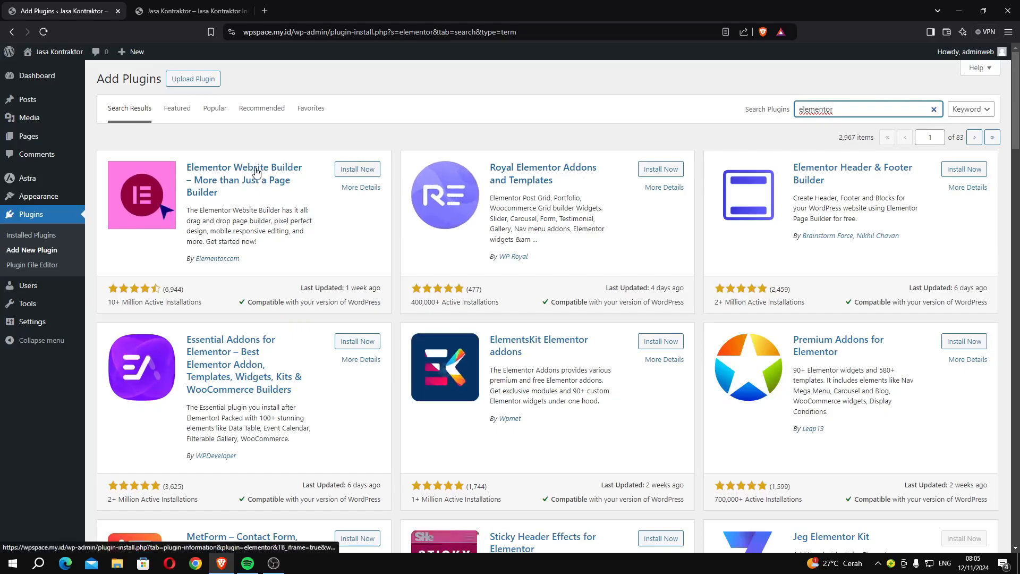
{"action": "left_click", "coordinate": [371, 172]}
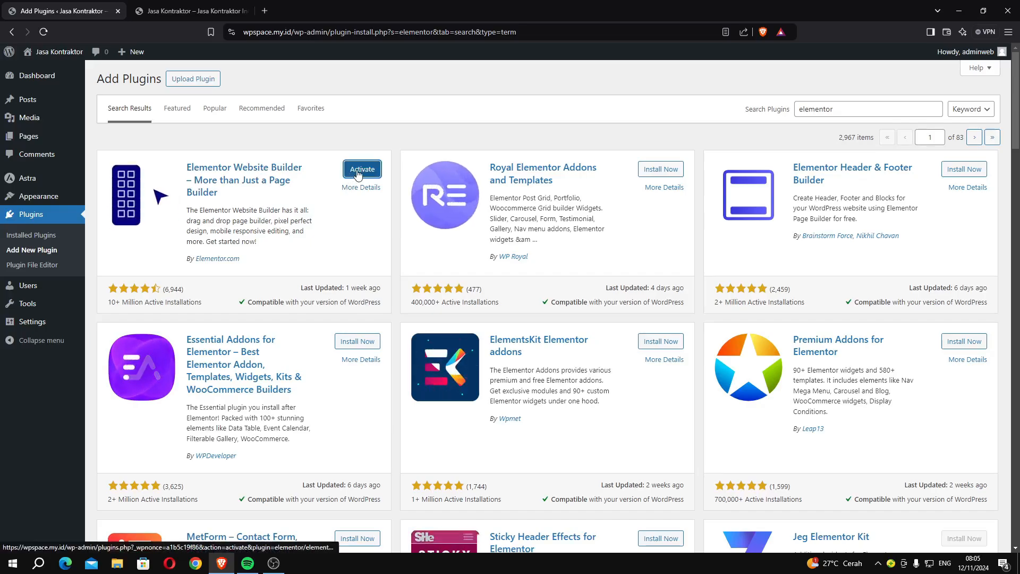
{"action": "left_click", "coordinate": [357, 171]}
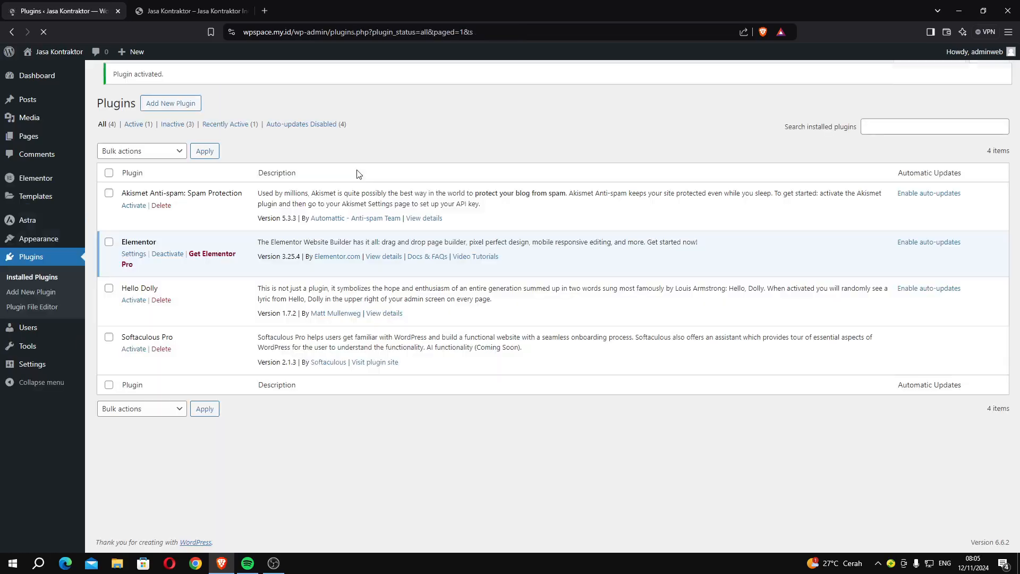
Step: Search the new plugins for "wpform", and install and activate the WPForms form builder plugin
{"action": "mouse_move", "coordinate": [41, 183]}
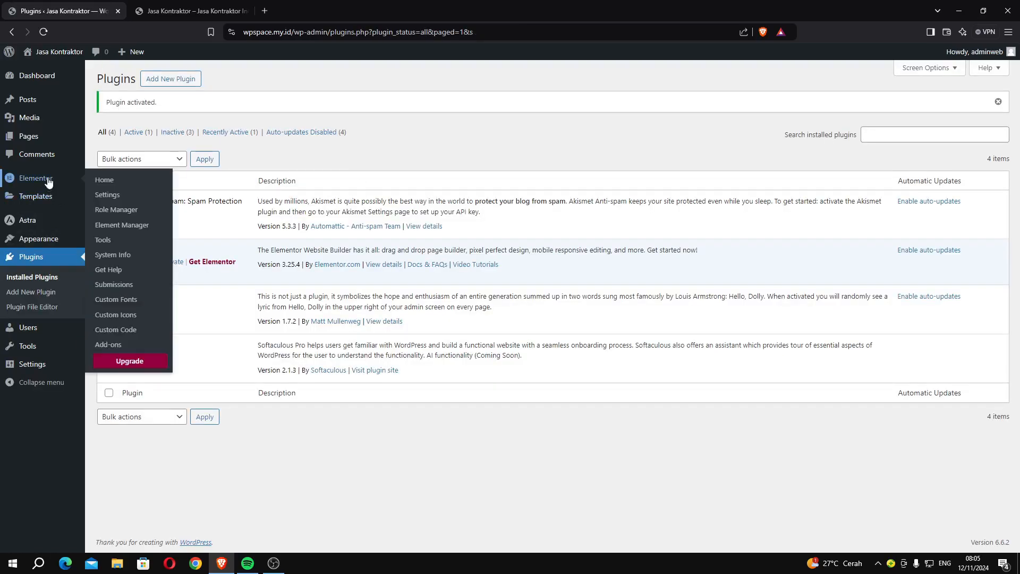
{"action": "left_click", "coordinate": [30, 292]}
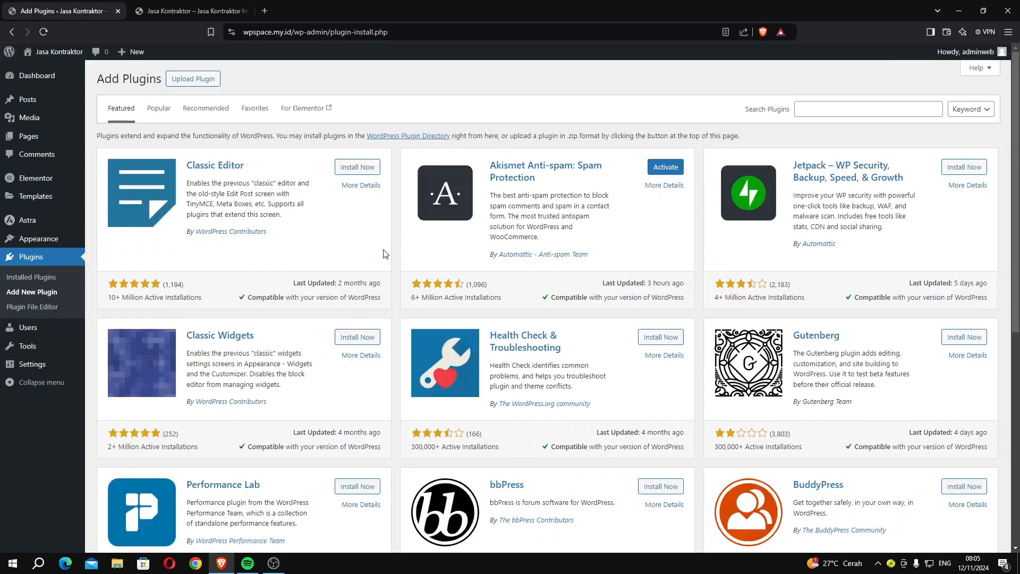
{"action": "left_click", "coordinate": [811, 108]}
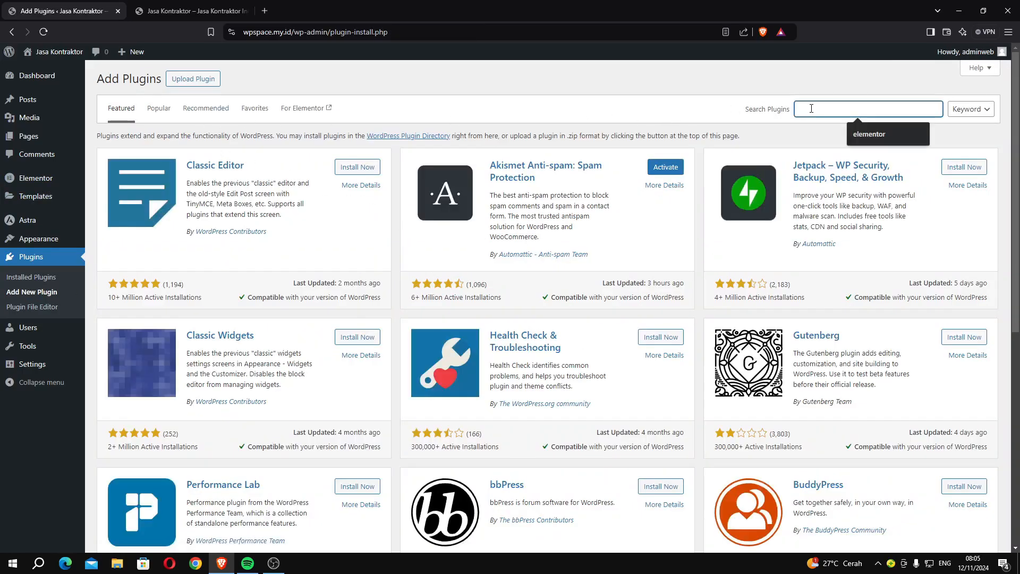
{"action": "type", "text": "wpform"}
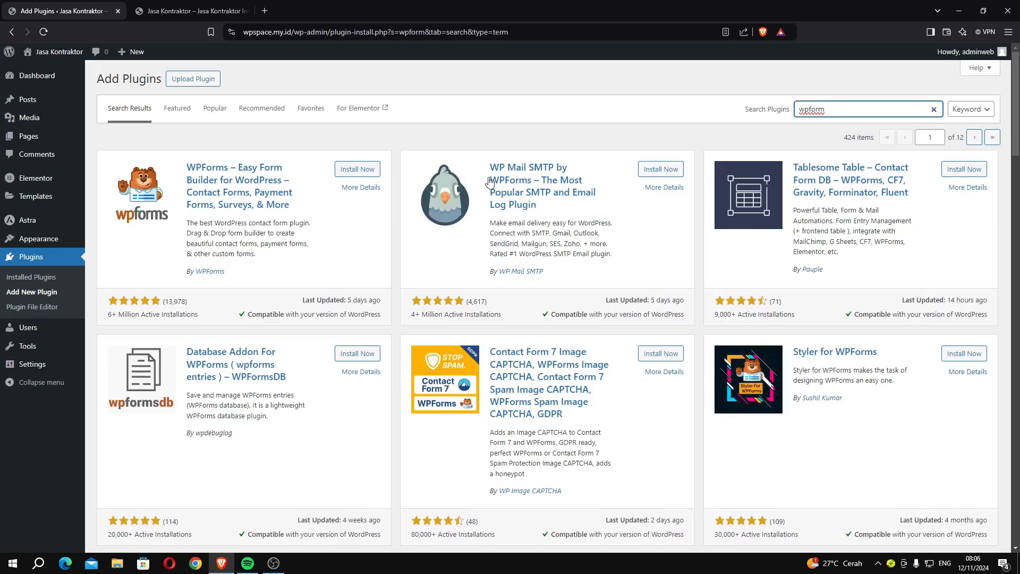
{"action": "left_click", "coordinate": [365, 177]}
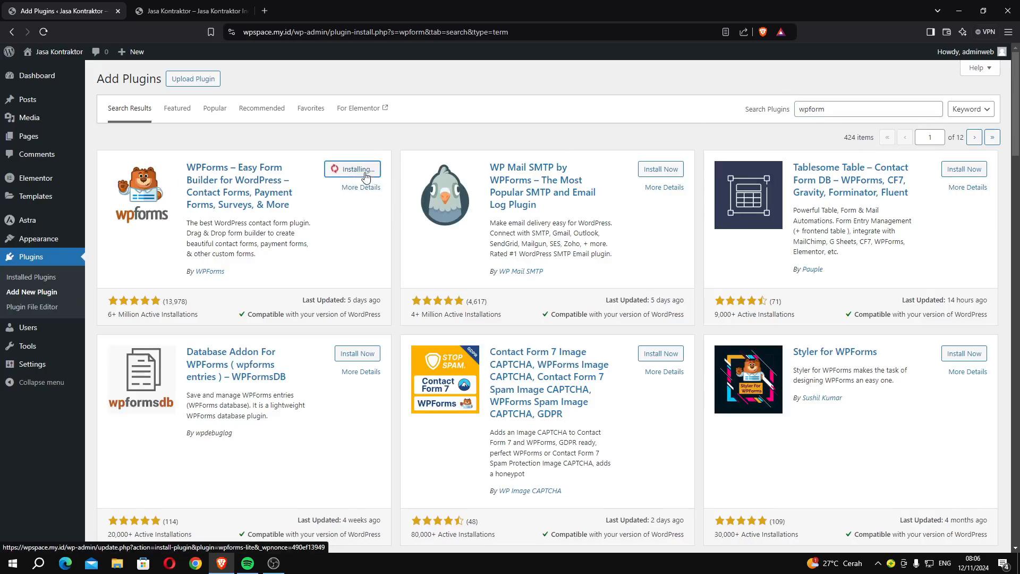
{"action": "mouse_move", "coordinate": [53, 178]}
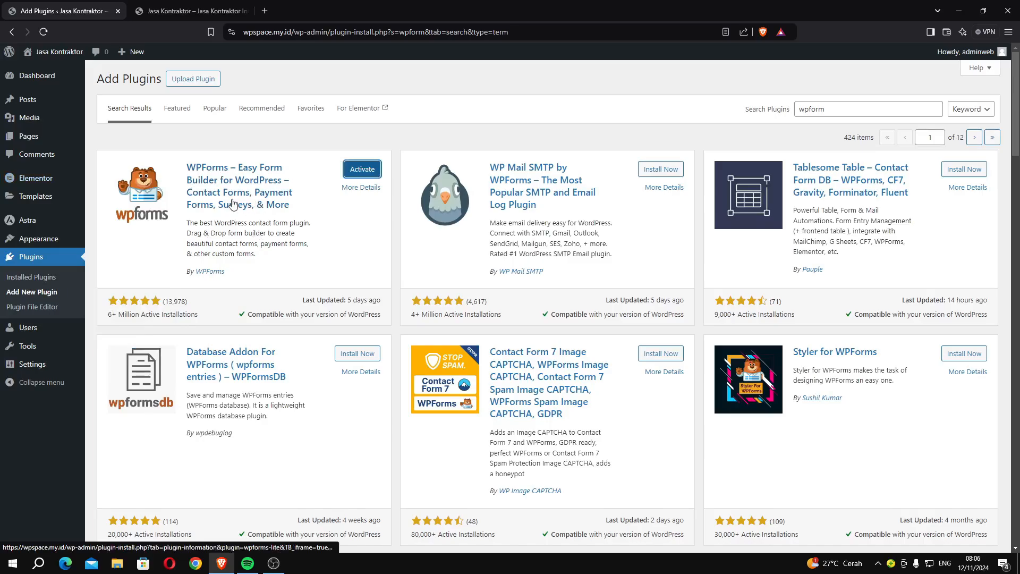
{"action": "left_click", "coordinate": [364, 171]}
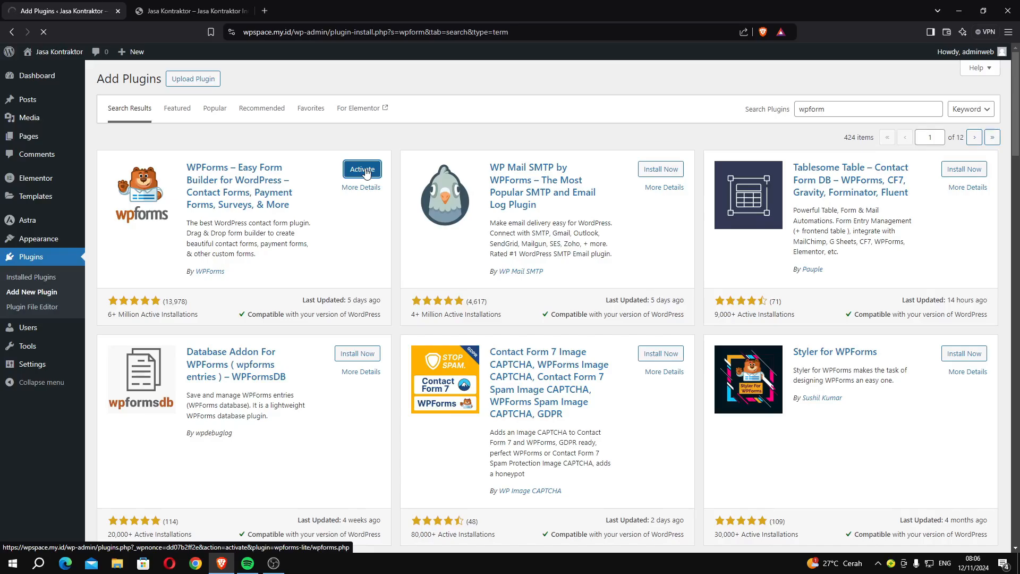
{"action": "scroll", "coordinate": [404, 282], "scroll_direction": "down", "scroll_amount": 2}
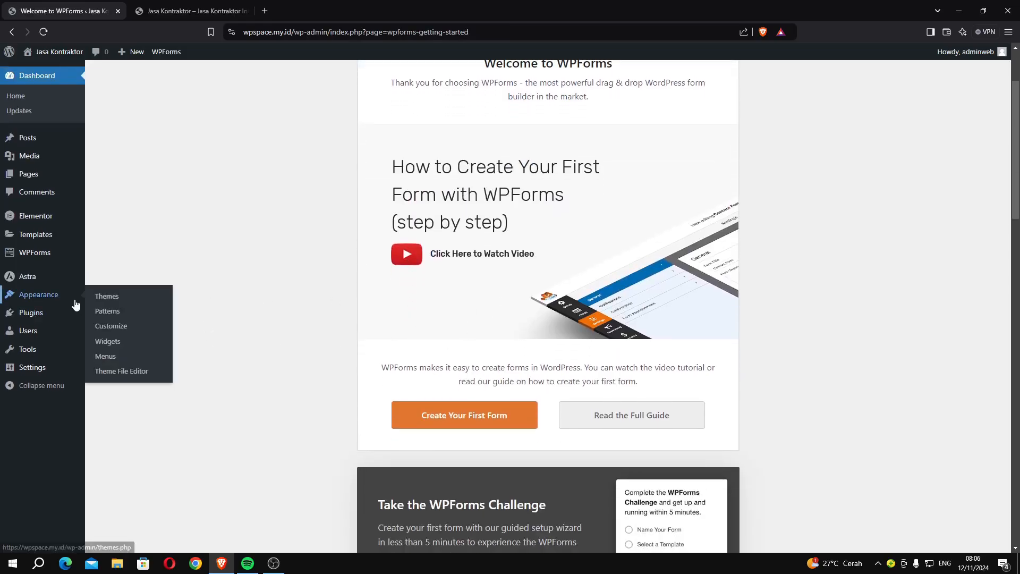
Step: Search the new plugins for "essential", and install and activate Essential Addons for Elementor
{"action": "mouse_move", "coordinate": [50, 312]}
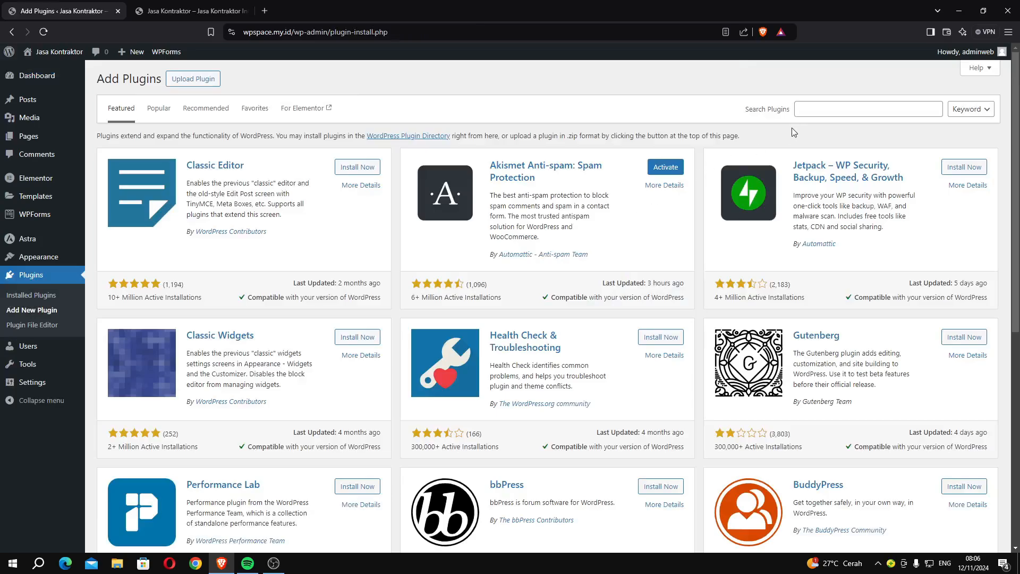
{"action": "left_click", "coordinate": [814, 116]}
{"action": "type", "text": "essential"}
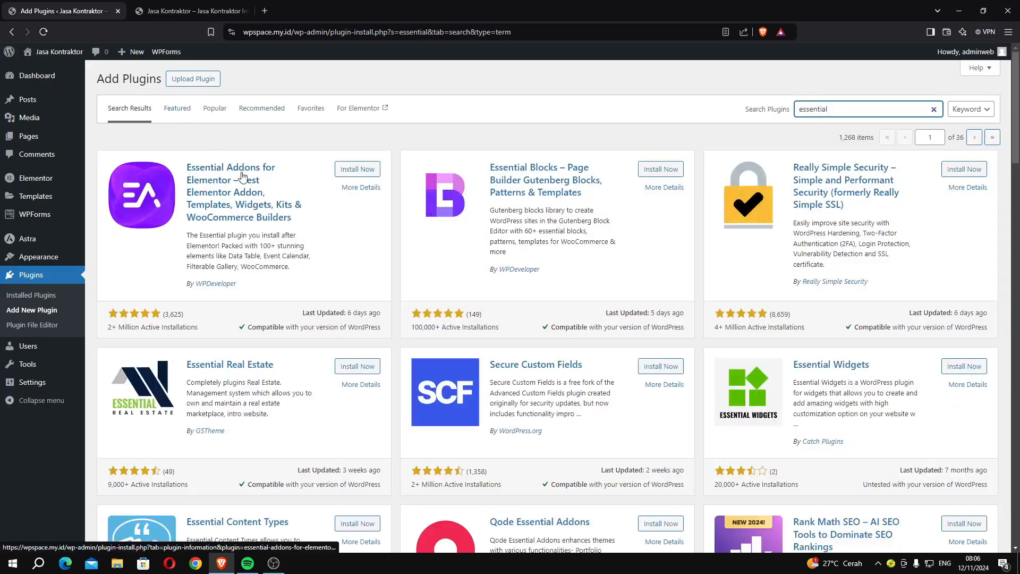
{"action": "left_click", "coordinate": [380, 170]}
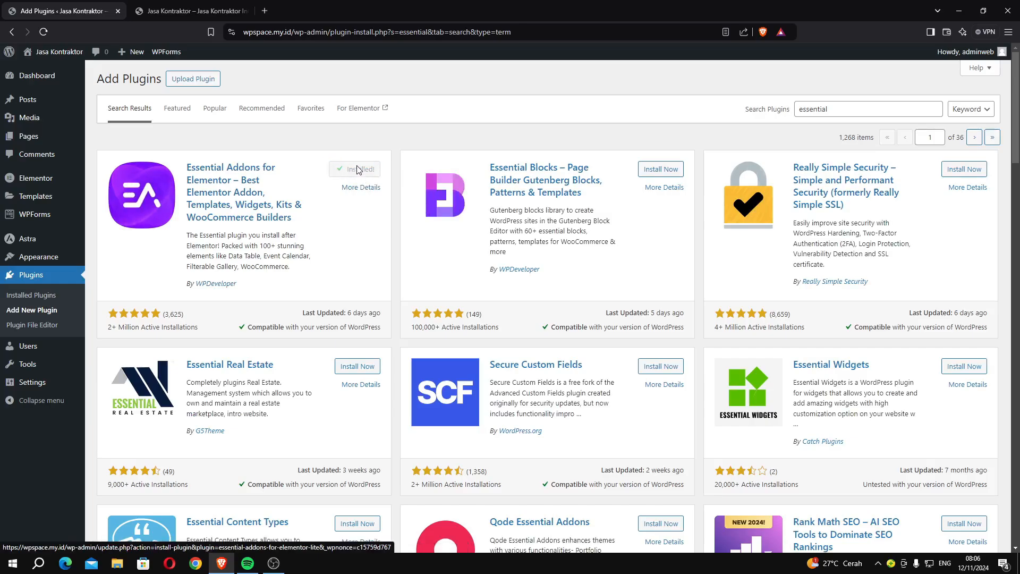
{"action": "left_click", "coordinate": [361, 170]}
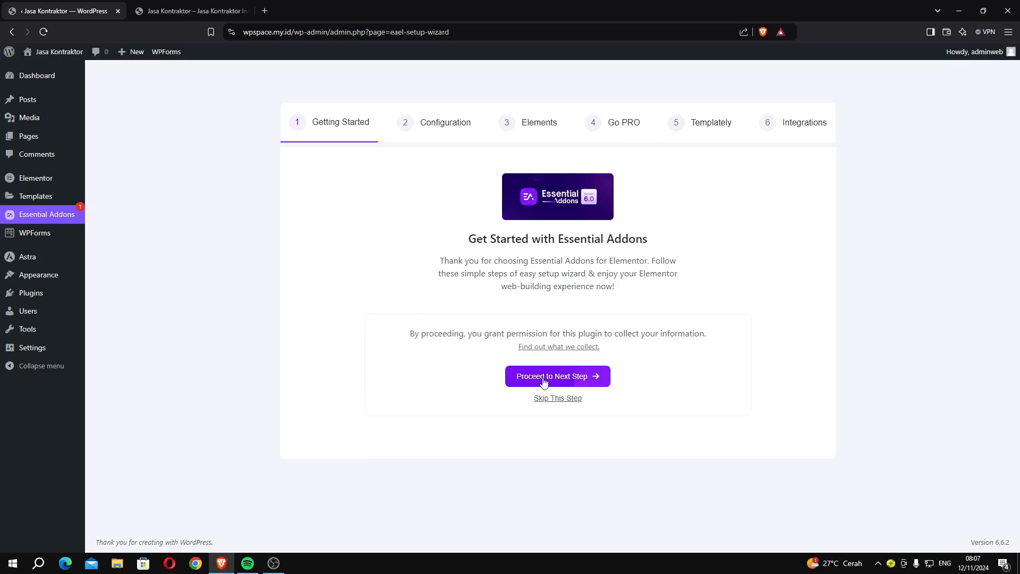
Step: Complete the Essential Addons setup wizard with the Basic mode, skipping the Templately templates and leaving the integrations off
{"action": "left_click", "coordinate": [568, 378]}
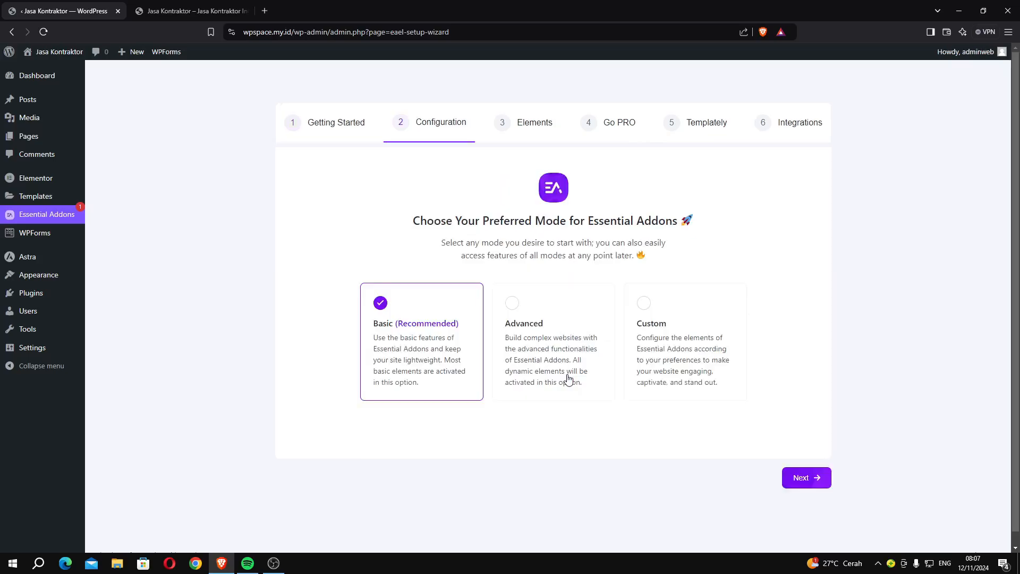
{"action": "left_click", "coordinate": [819, 480]}
{"action": "left_click", "coordinate": [811, 473]}
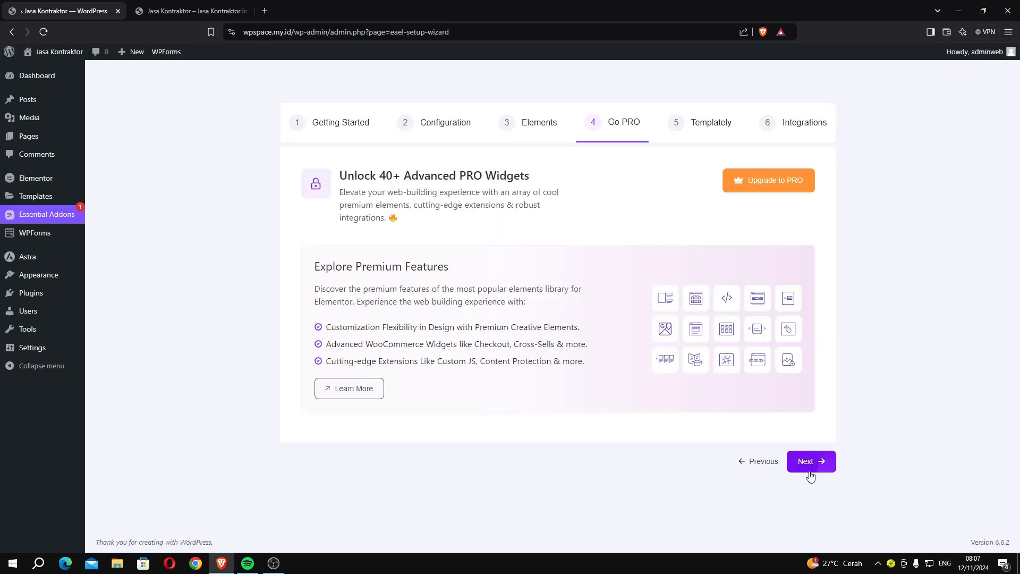
{"action": "left_click", "coordinate": [811, 473]}
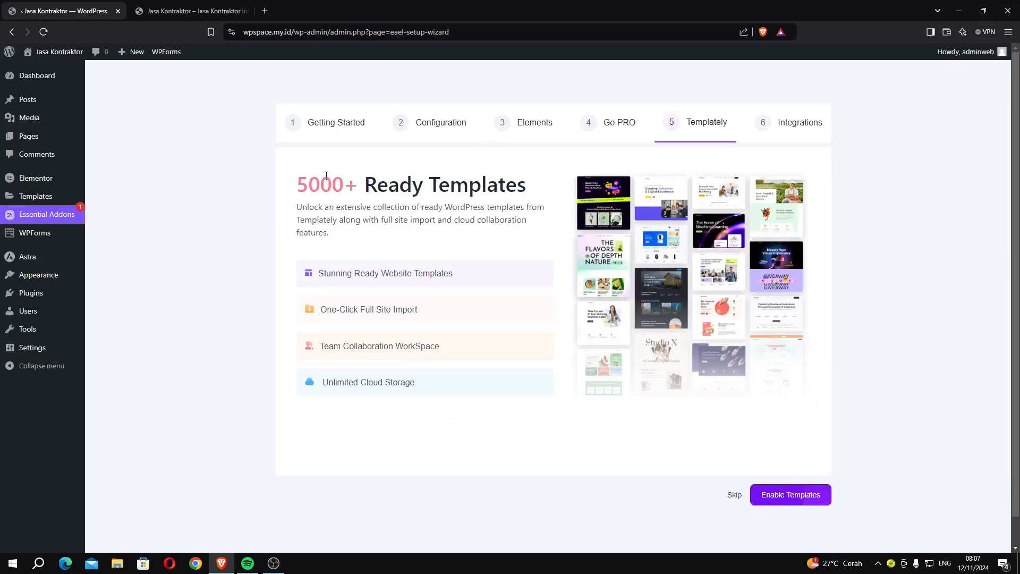
{"action": "left_click_drag", "start_coordinate": [327, 176], "coordinate": [445, 207]}
{"action": "left_click", "coordinate": [731, 495]}
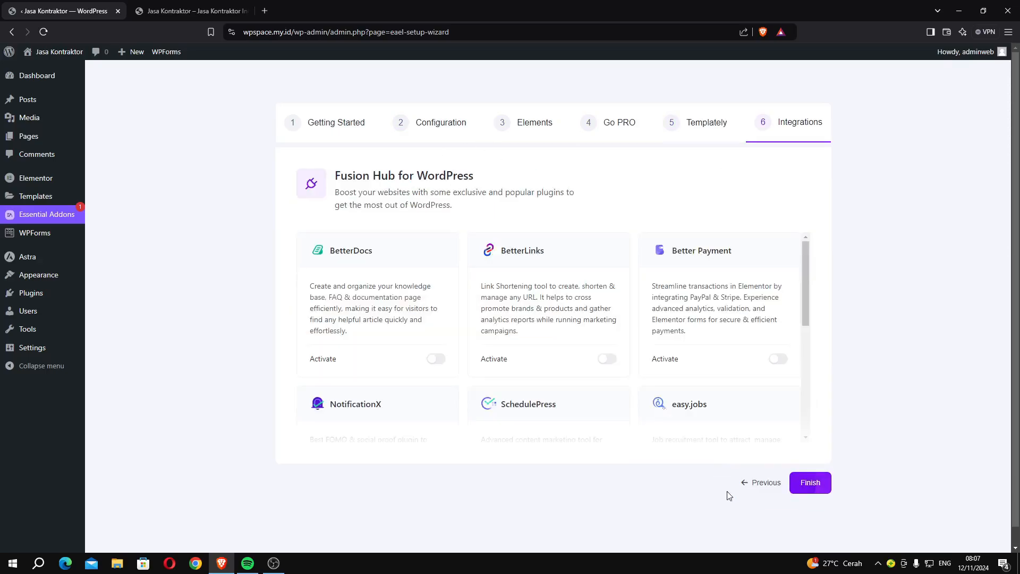
{"action": "left_click", "coordinate": [800, 488]}
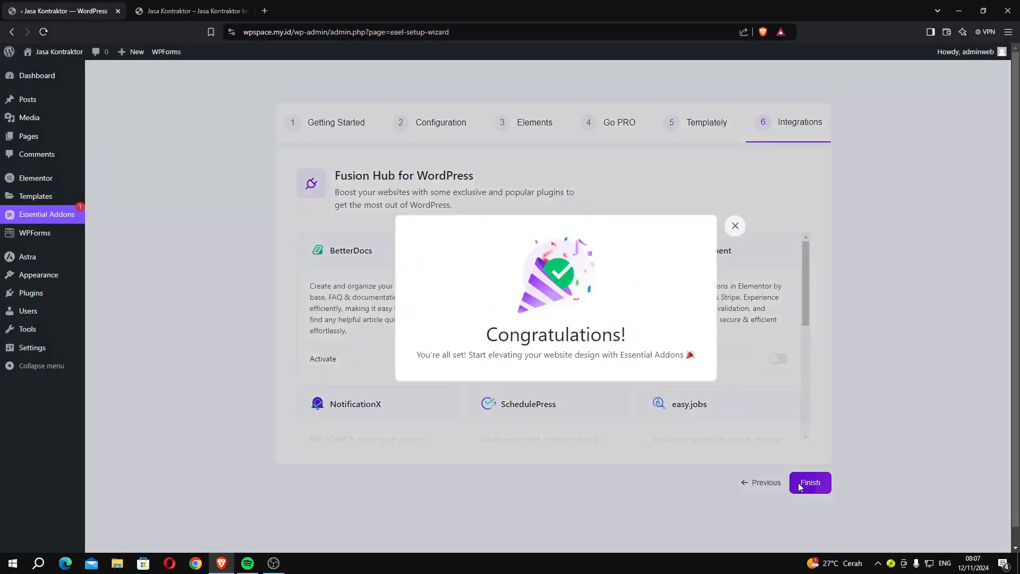
{"action": "left_click", "coordinate": [735, 226]}
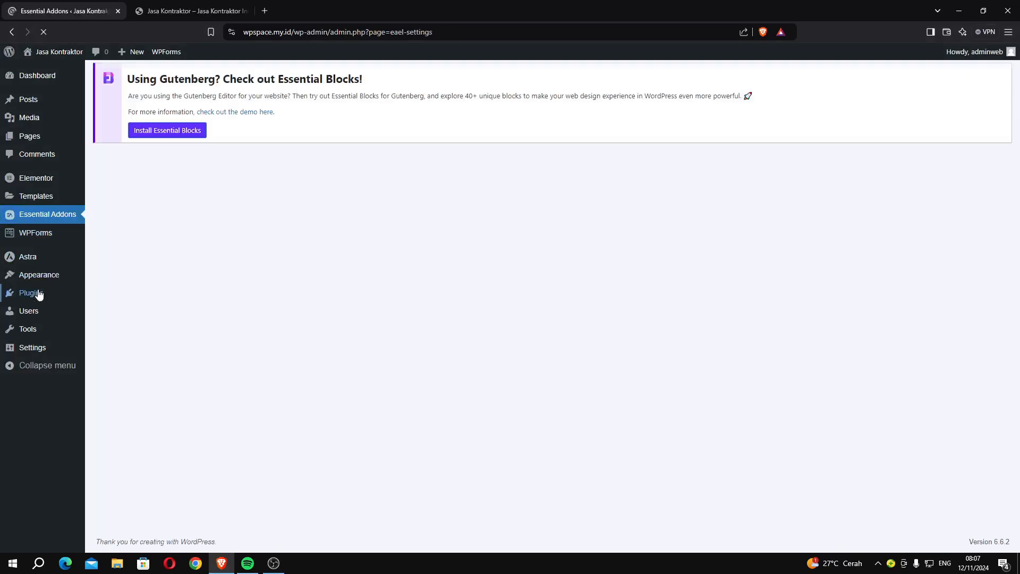
Step: Delete the inactive plugins Akismet Anti-spam, Hello Dolly and Softaculous Pro from the installed plugins with a bulk action
{"action": "left_click", "coordinate": [92, 295]}
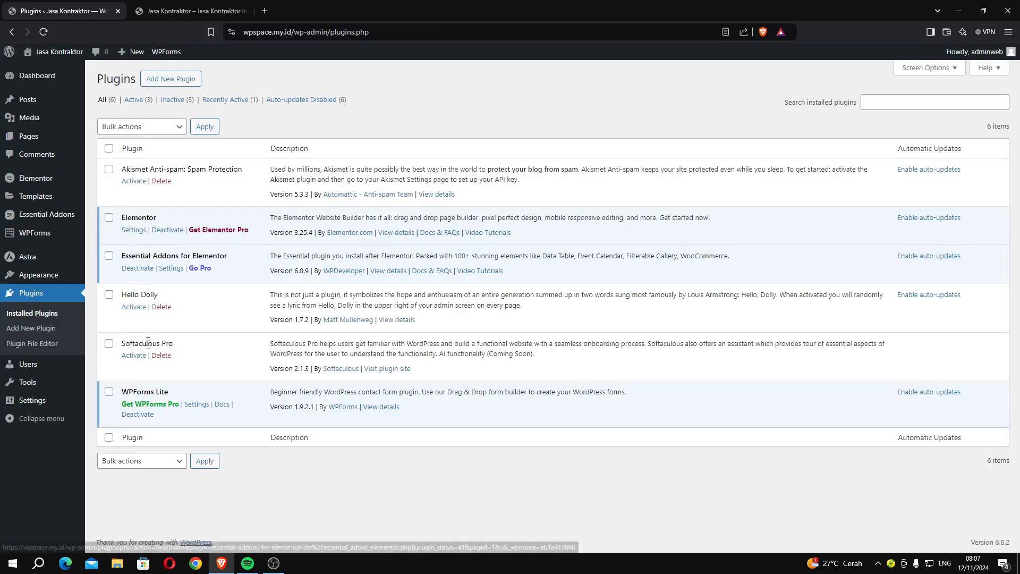
{"action": "left_click", "coordinate": [109, 343]}
{"action": "left_click", "coordinate": [109, 295]}
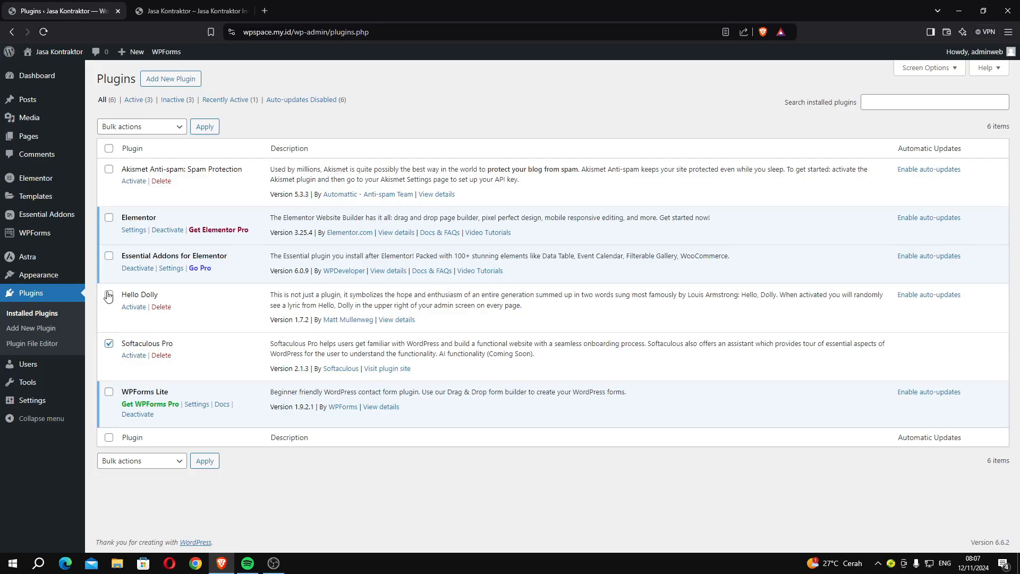
{"action": "left_click", "coordinate": [109, 169]}
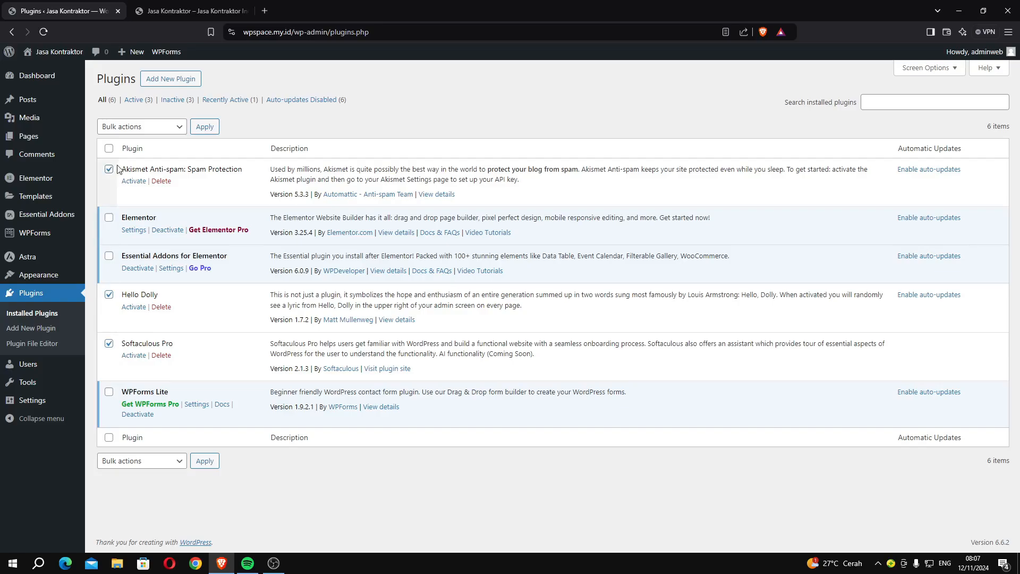
{"action": "left_click", "coordinate": [139, 128]}
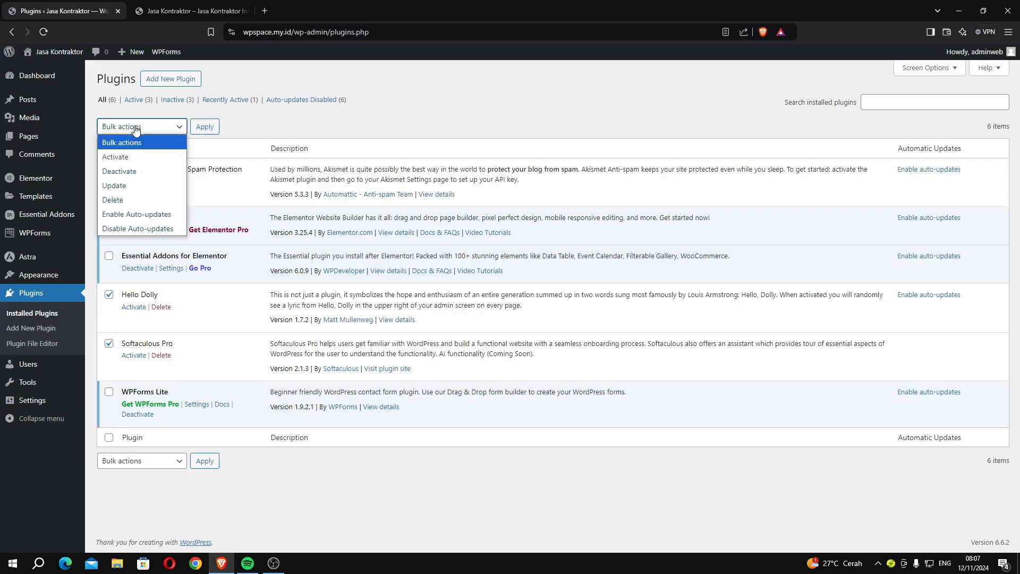
{"action": "left_click", "coordinate": [128, 200]}
{"action": "left_click", "coordinate": [205, 128]}
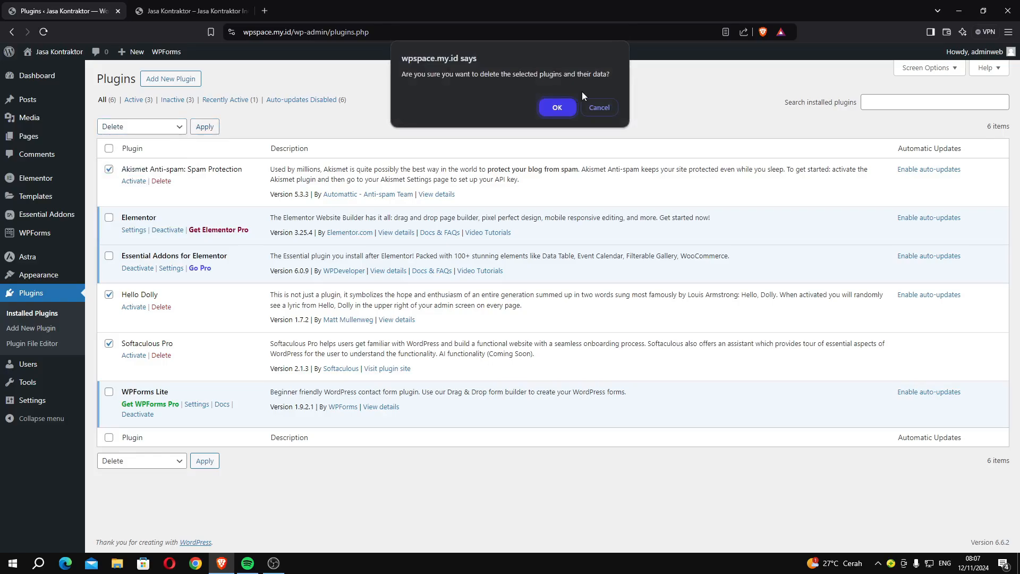
{"action": "left_click", "coordinate": [557, 107]}
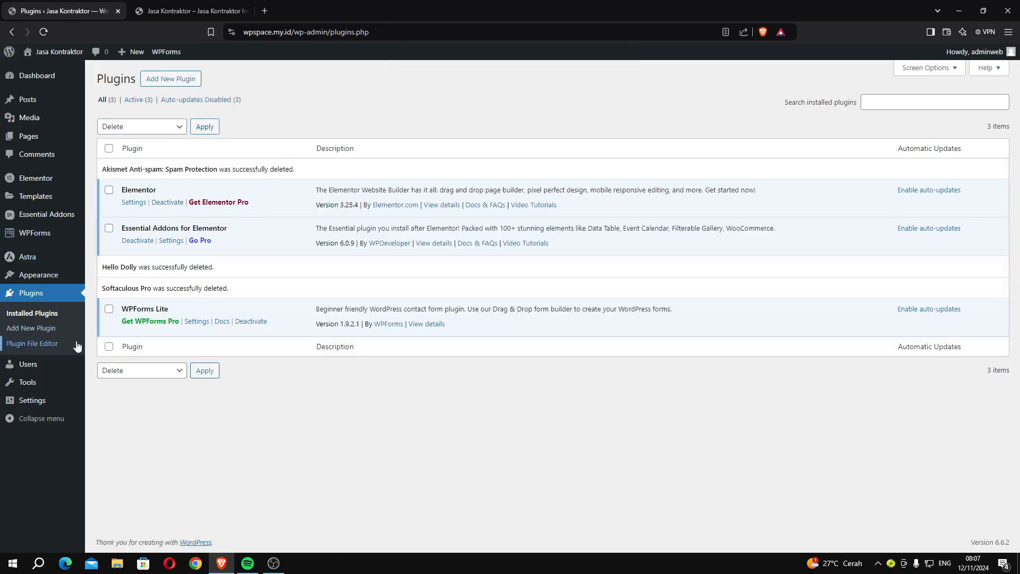
Step: Delete the unused themes Twenty Twenty-Four, Twenty Twenty-Three and Twenty Twenty-Two, keeping only Astra
{"action": "mouse_move", "coordinate": [41, 277]}
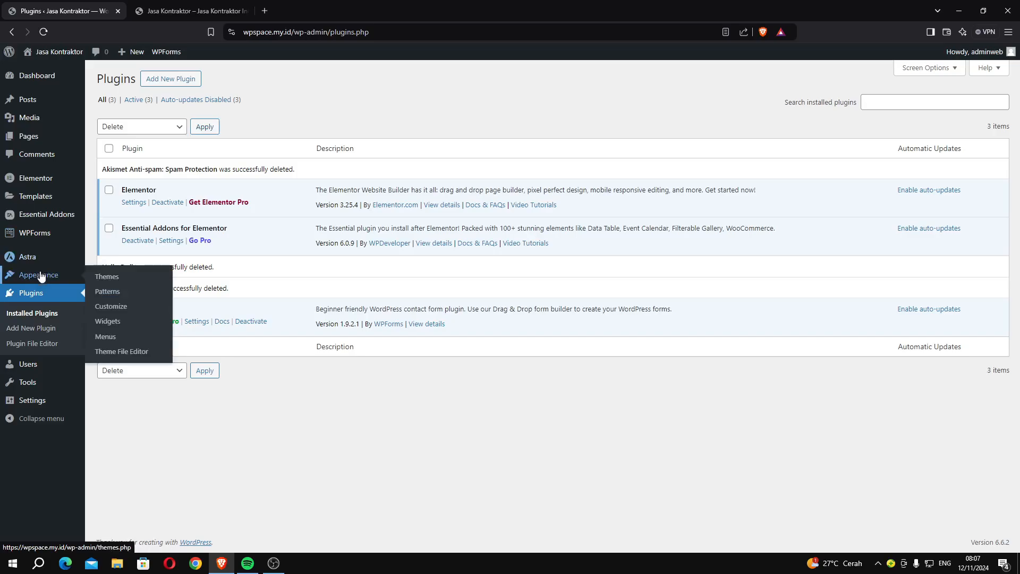
{"action": "left_click", "coordinate": [103, 279]}
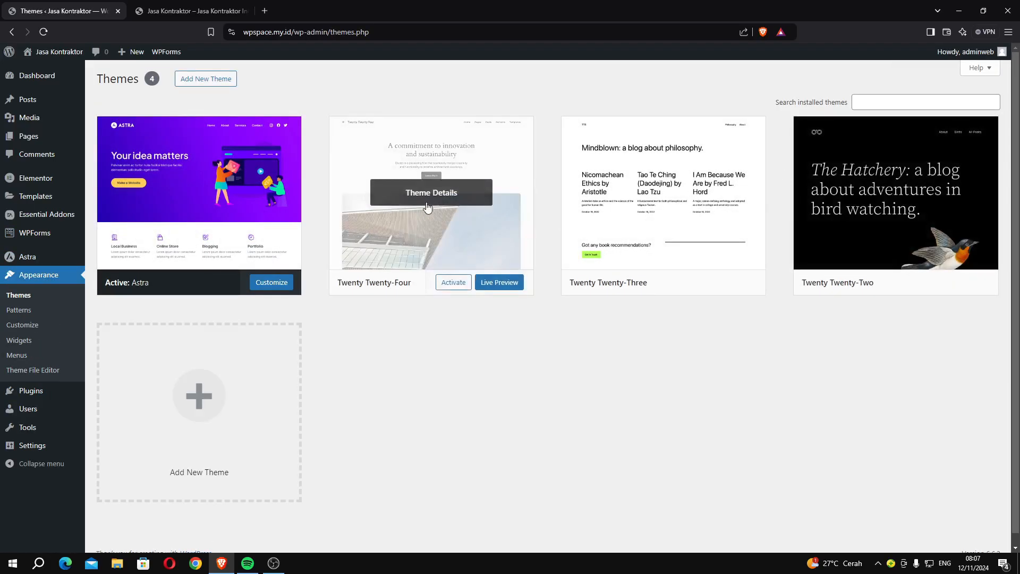
{"action": "left_click", "coordinate": [450, 202]}
{"action": "left_click", "coordinate": [572, 524]}
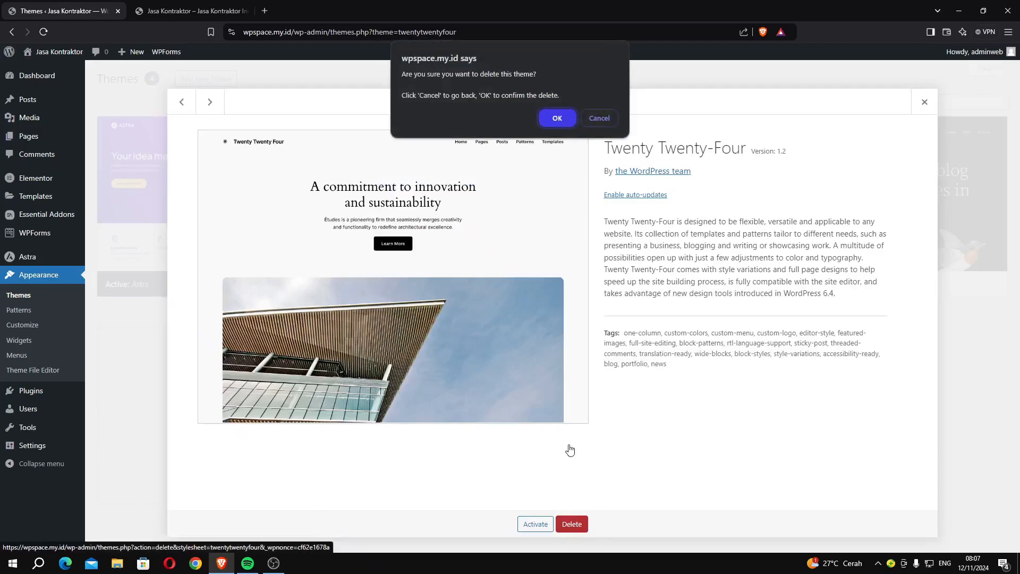
{"action": "left_click", "coordinate": [558, 112]}
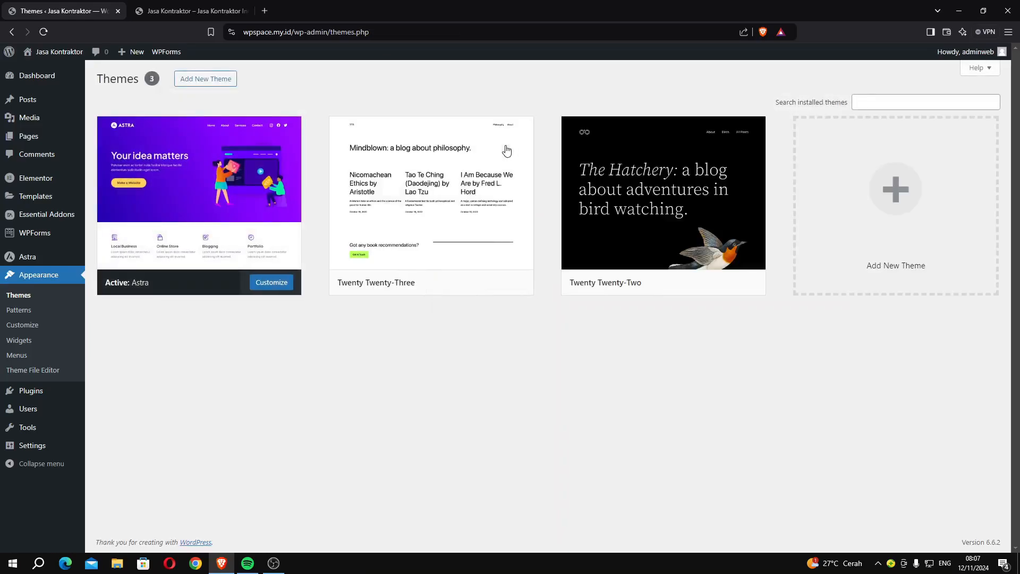
{"action": "left_click", "coordinate": [476, 189]}
{"action": "left_click", "coordinate": [572, 524]}
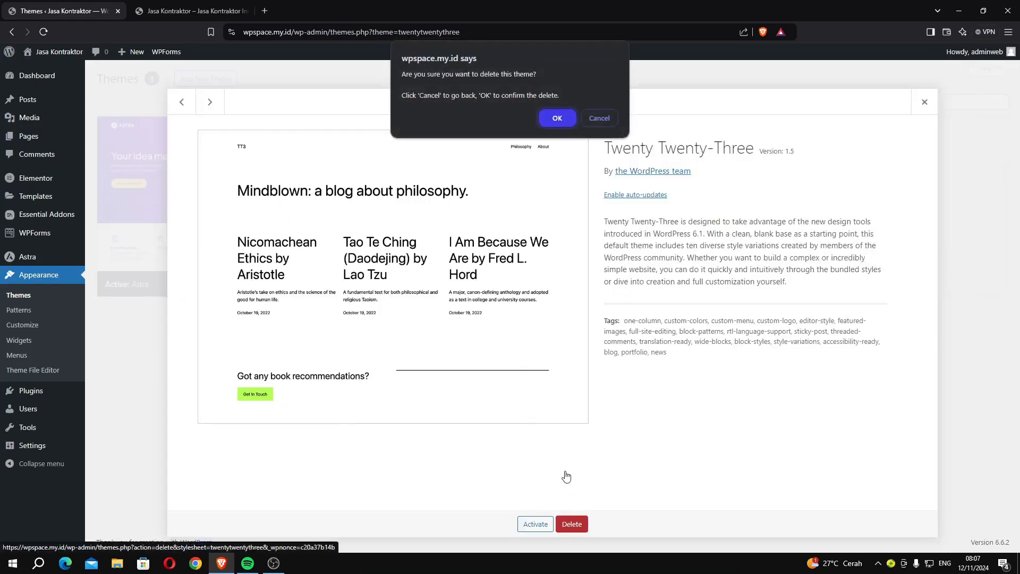
{"action": "left_click", "coordinate": [552, 121]}
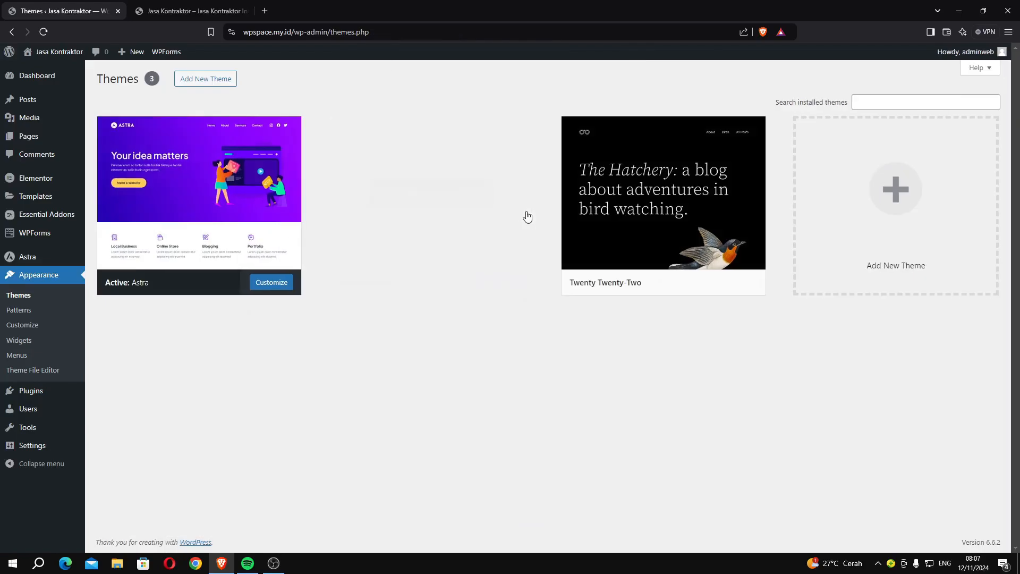
{"action": "left_click", "coordinate": [510, 218]}
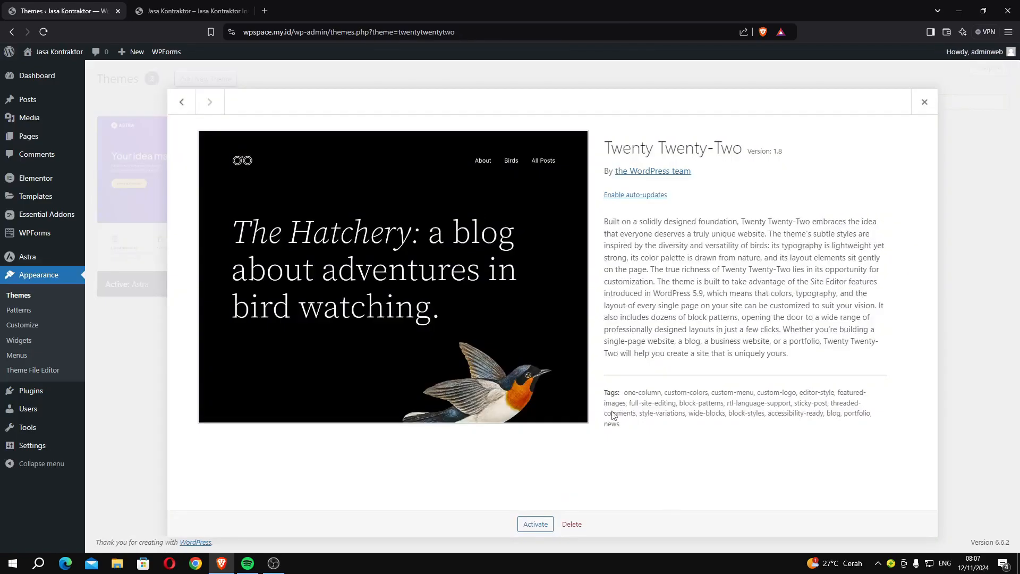
{"action": "left_click", "coordinate": [572, 524]}
{"action": "left_click", "coordinate": [556, 126]}
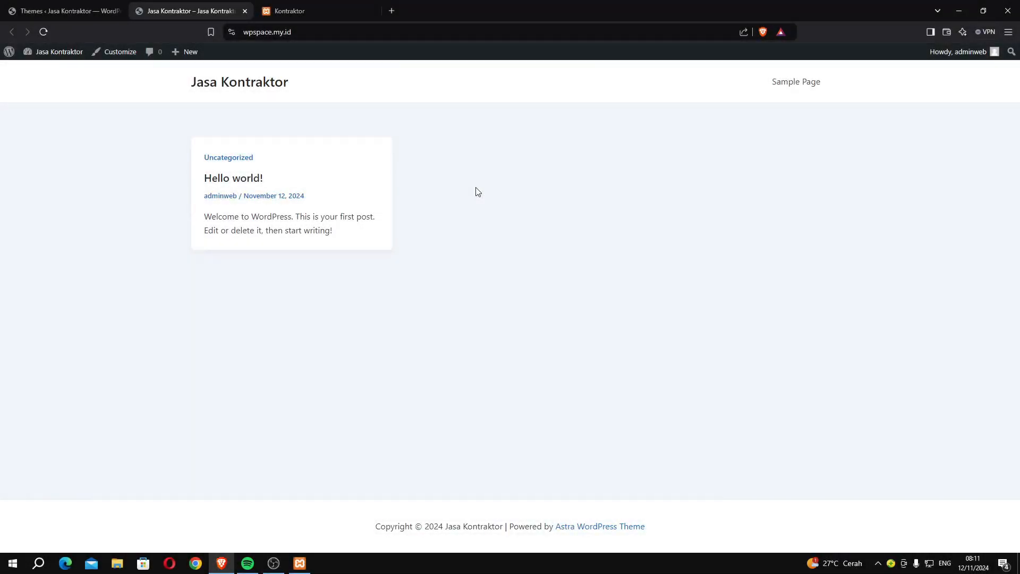
Step: Check the navigation menu of the Kontraktor reference site, and create and publish a new WordPress page titled "Home"
{"action": "left_click", "coordinate": [103, 11]}
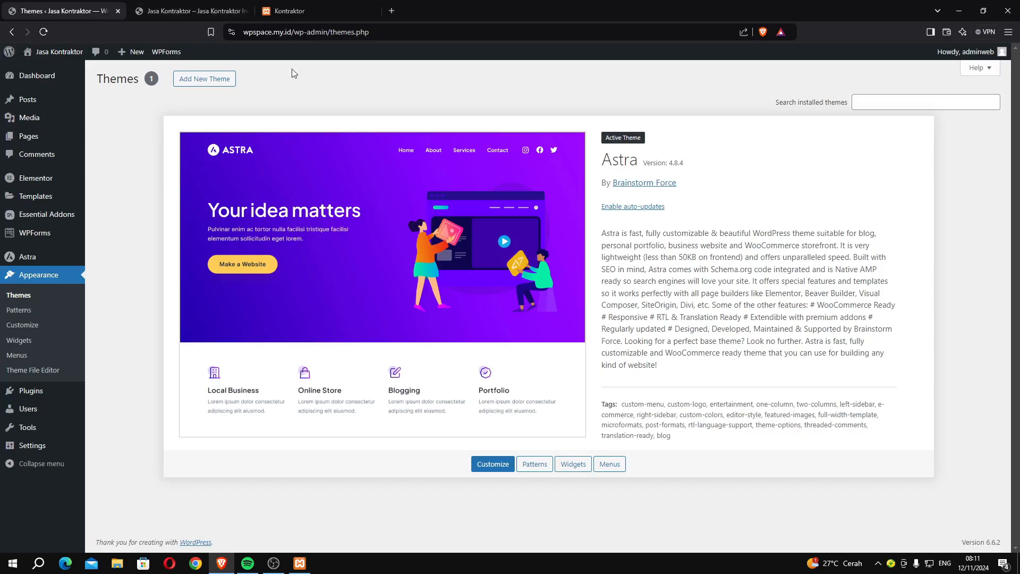
{"action": "left_click", "coordinate": [284, 15]}
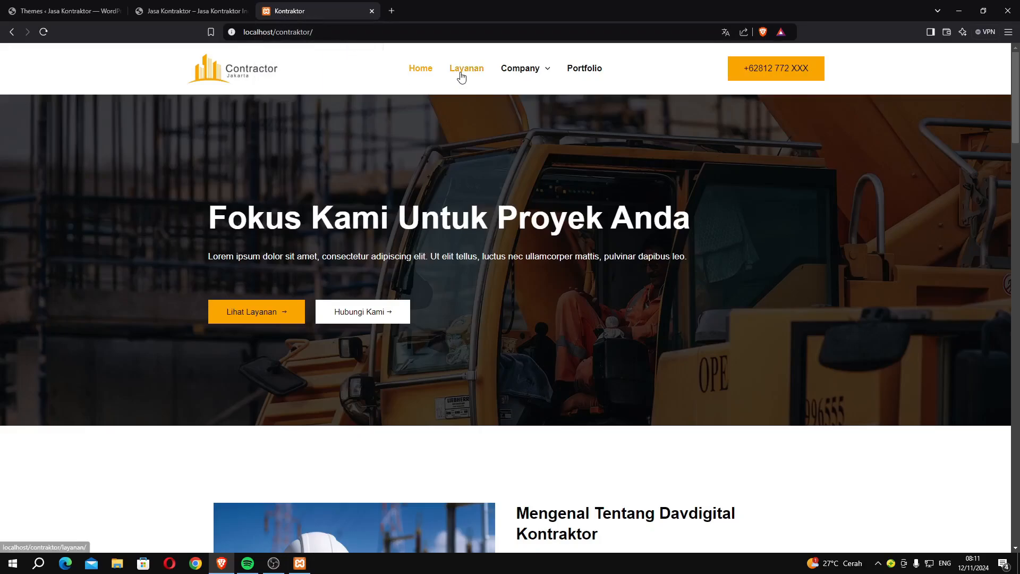
{"action": "mouse_move", "coordinate": [552, 78]}
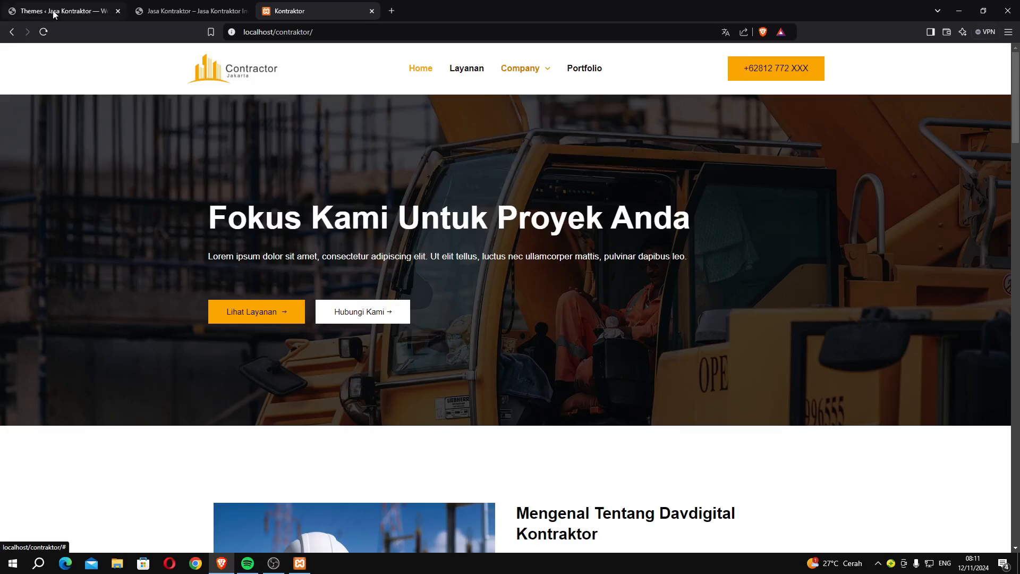
{"action": "left_click", "coordinate": [22, 11]}
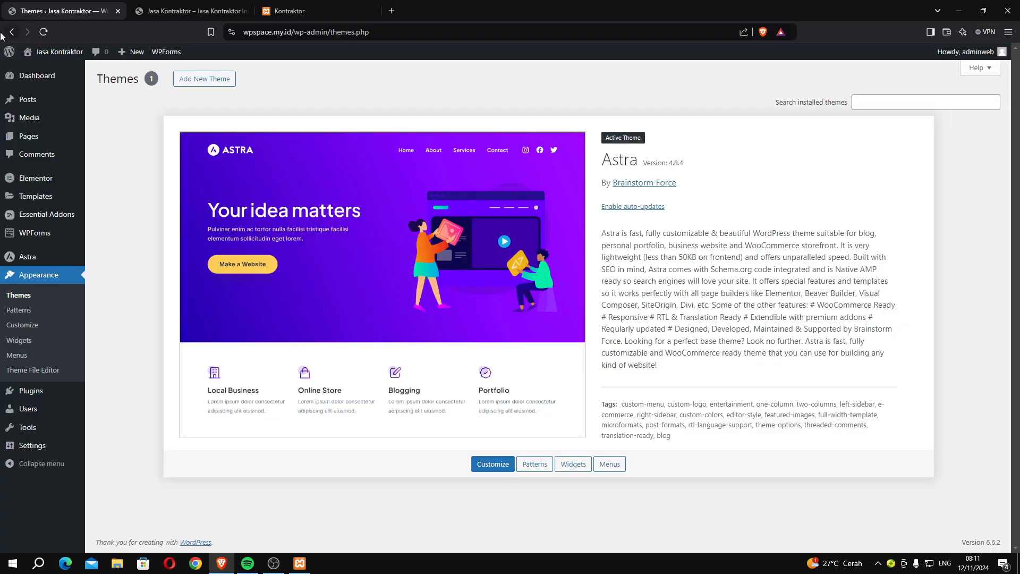
{"action": "mouse_move", "coordinate": [35, 134]}
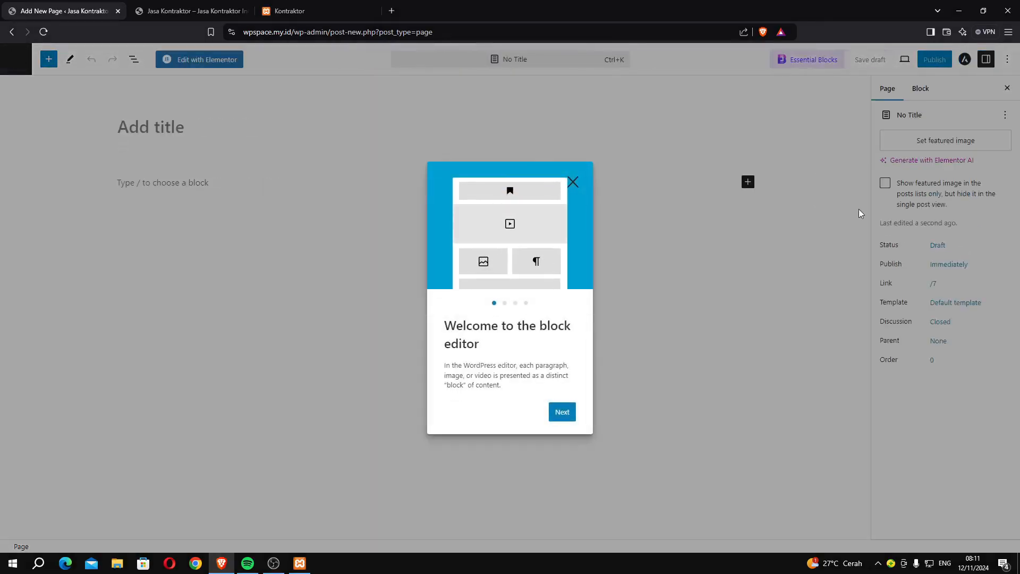
{"action": "left_click", "coordinate": [583, 185]}
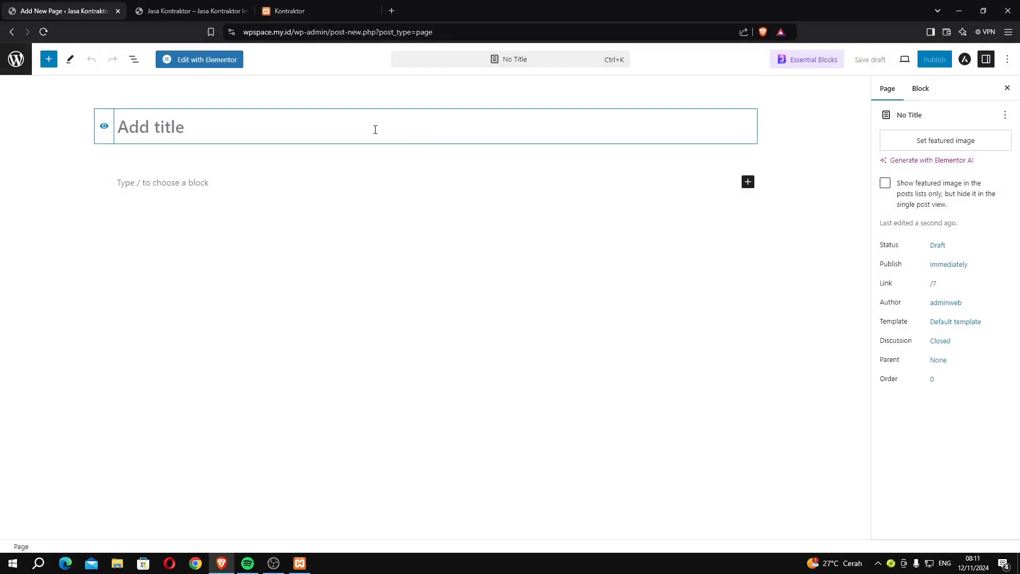
{"action": "type", "text": "Home"}
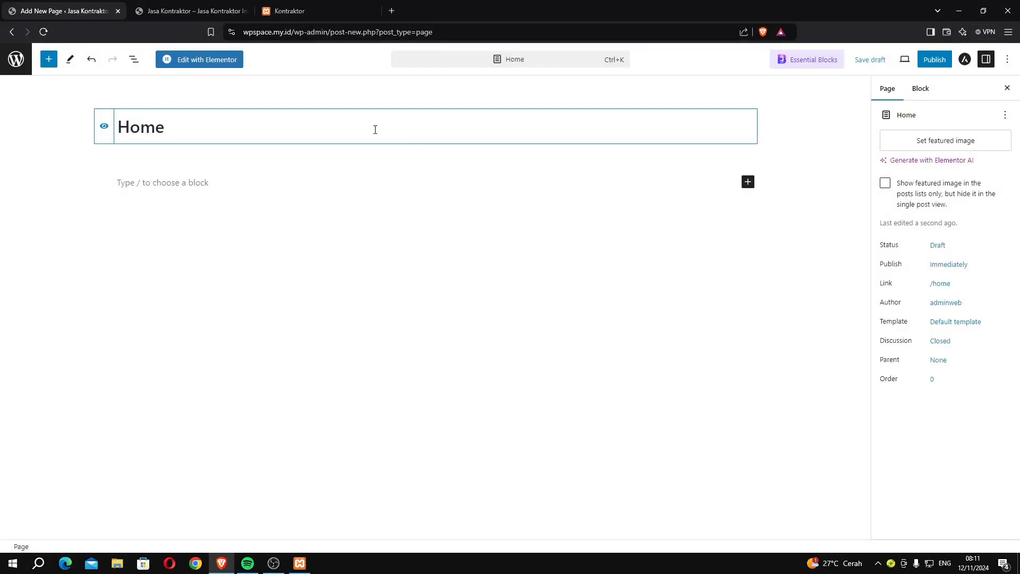
{"action": "left_click", "coordinate": [935, 60]}
{"action": "left_click", "coordinate": [921, 61]}
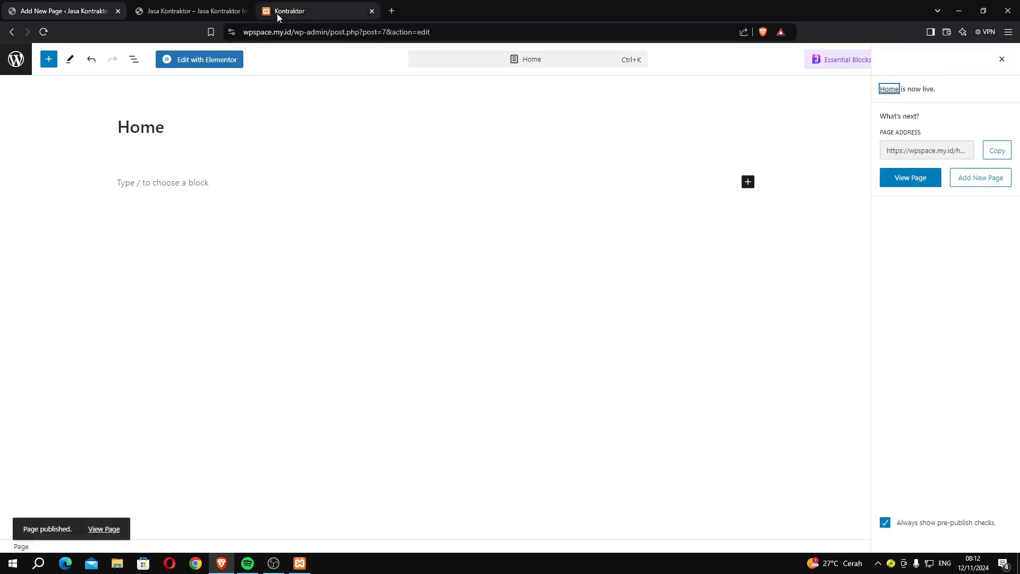
Step: Add another page, checking the reference site's menu for its name, and publish it with the title "Layanan"
{"action": "left_click", "coordinate": [15, 70]}
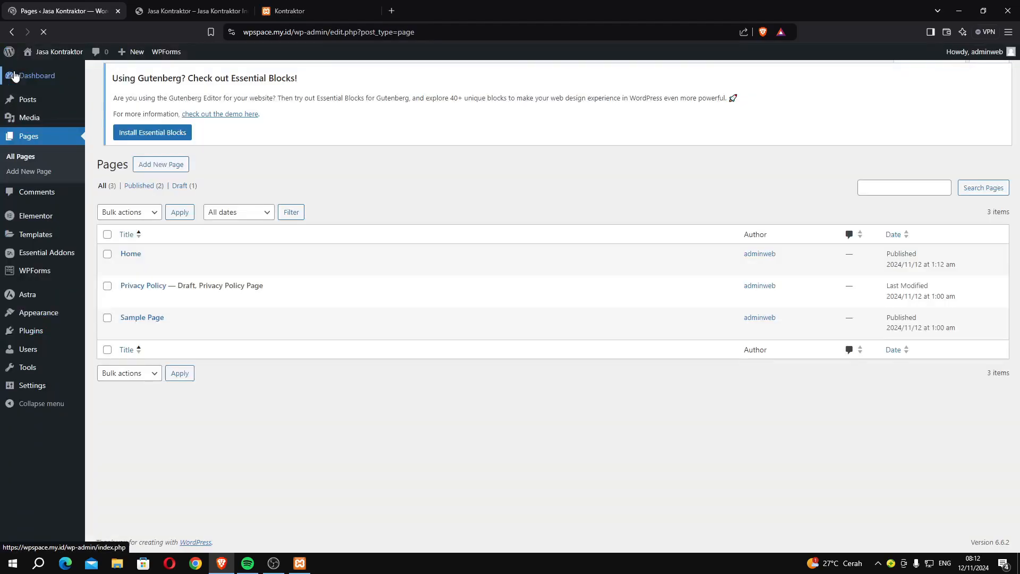
{"action": "left_click", "coordinate": [147, 80]}
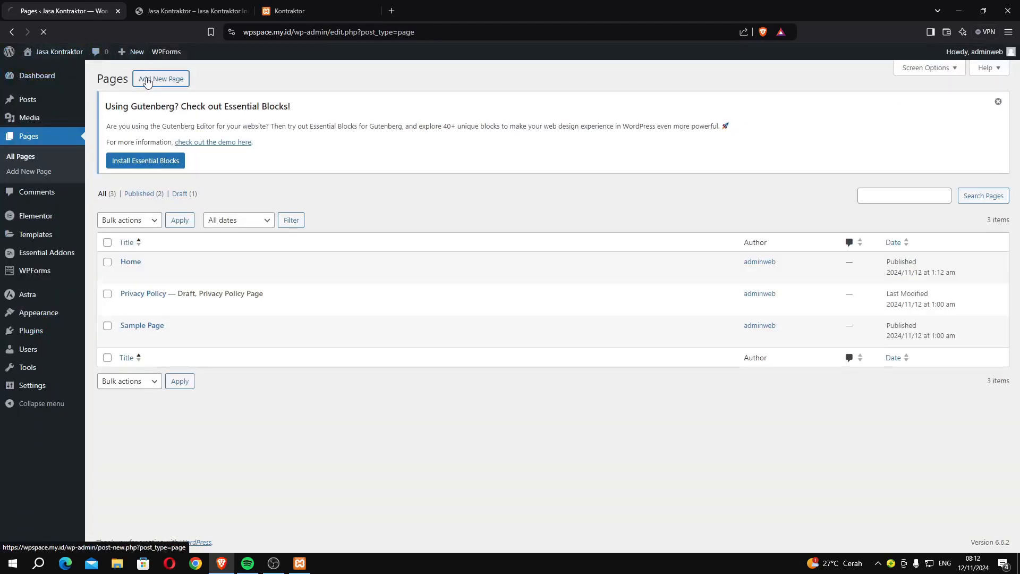
{"action": "left_click", "coordinate": [316, 9]}
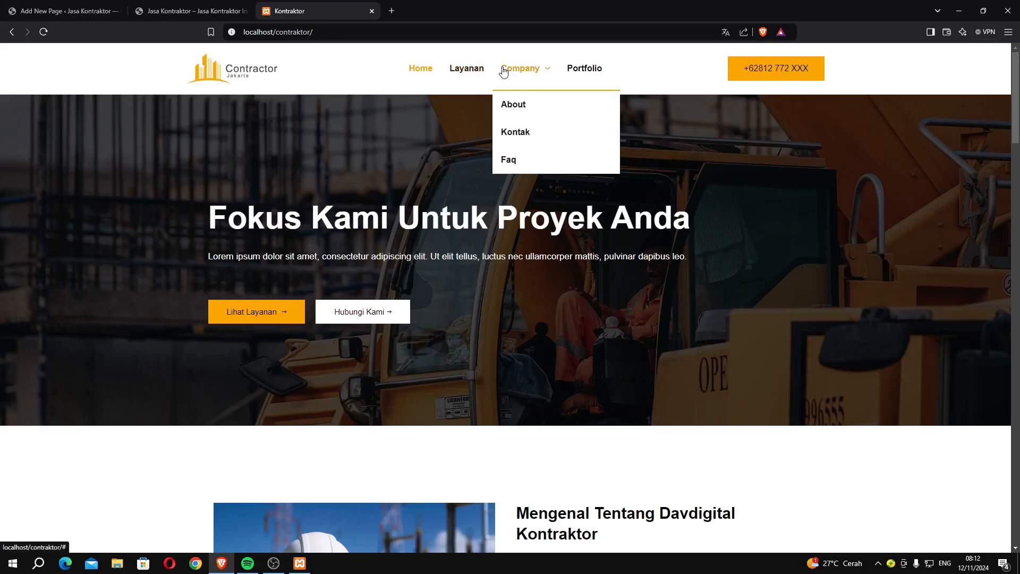
{"action": "left_click", "coordinate": [61, 11]}
{"action": "left_click", "coordinate": [200, 126]}
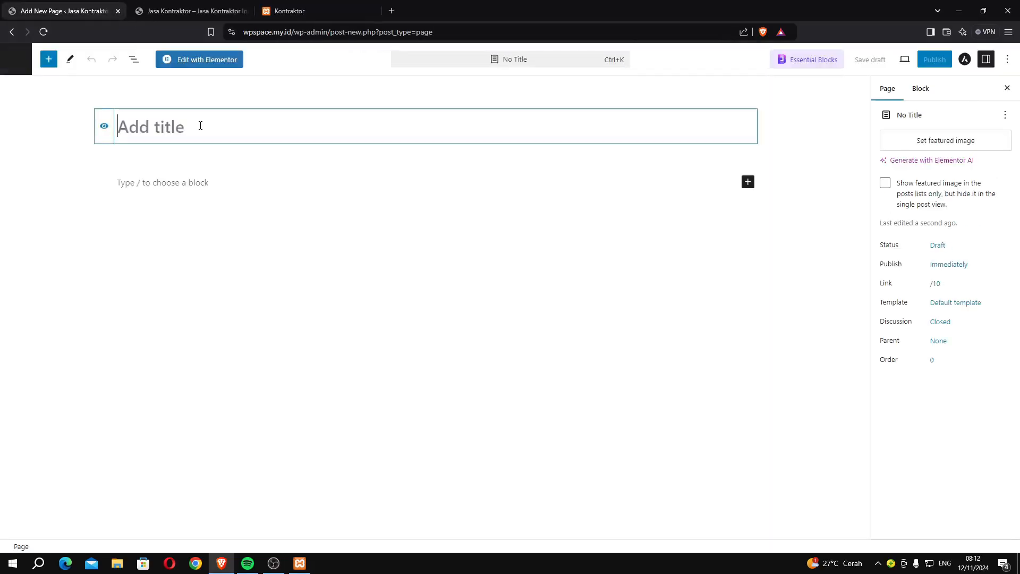
{"action": "type", "text": "Layanan"}
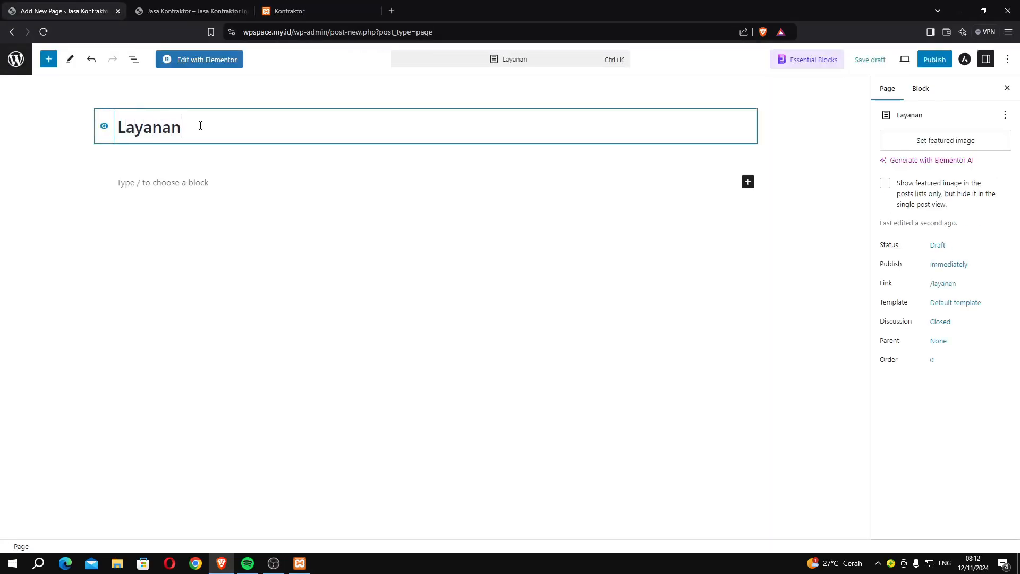
{"action": "left_click", "coordinate": [934, 60]}
{"action": "left_click", "coordinate": [917, 60]}
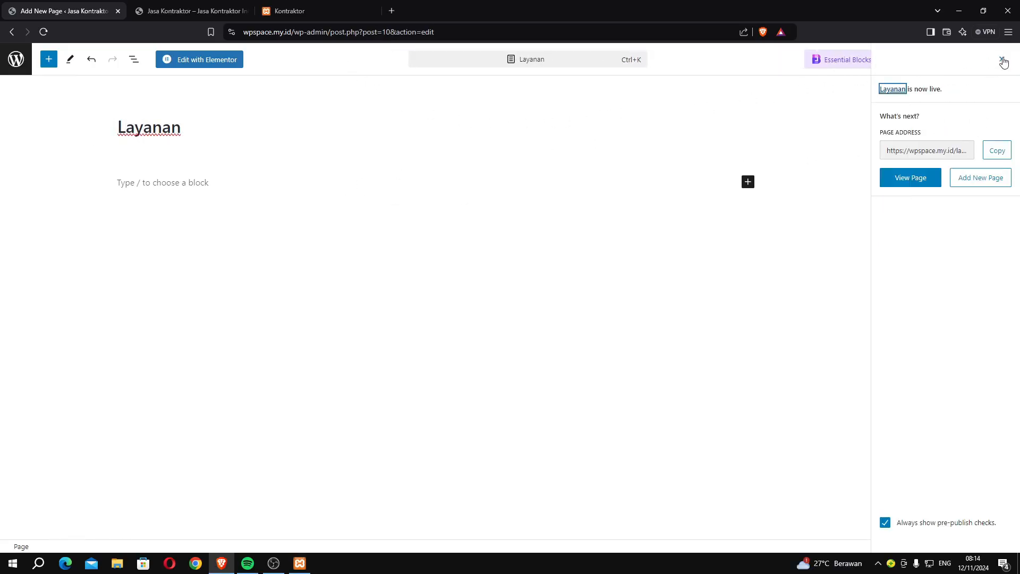
{"action": "left_click", "coordinate": [1002, 60]}
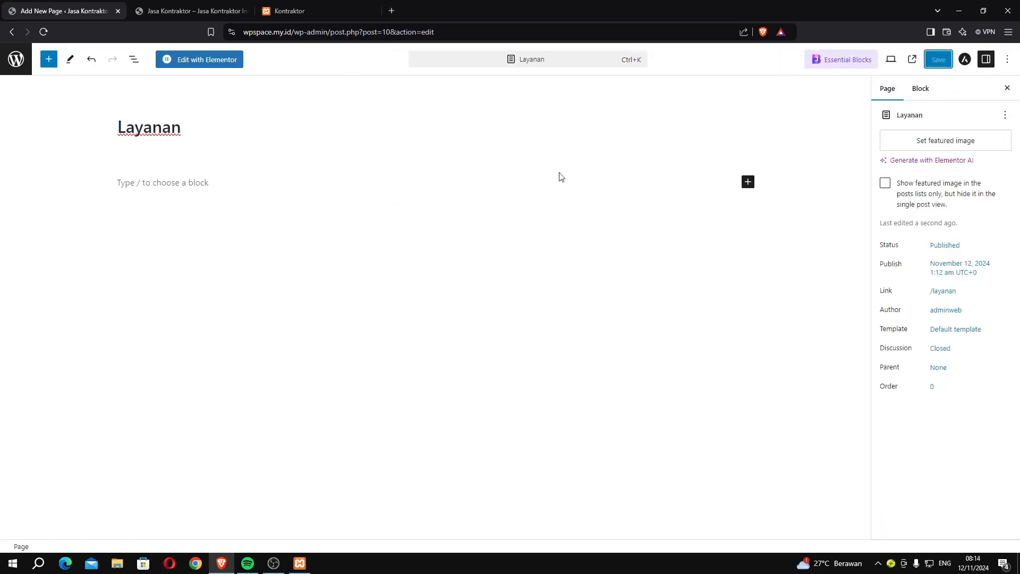
Step: Check the Company submenu on the Kontraktor reference site and create a WordPress navigation menu named "master menu"
{"action": "left_click", "coordinate": [15, 59]}
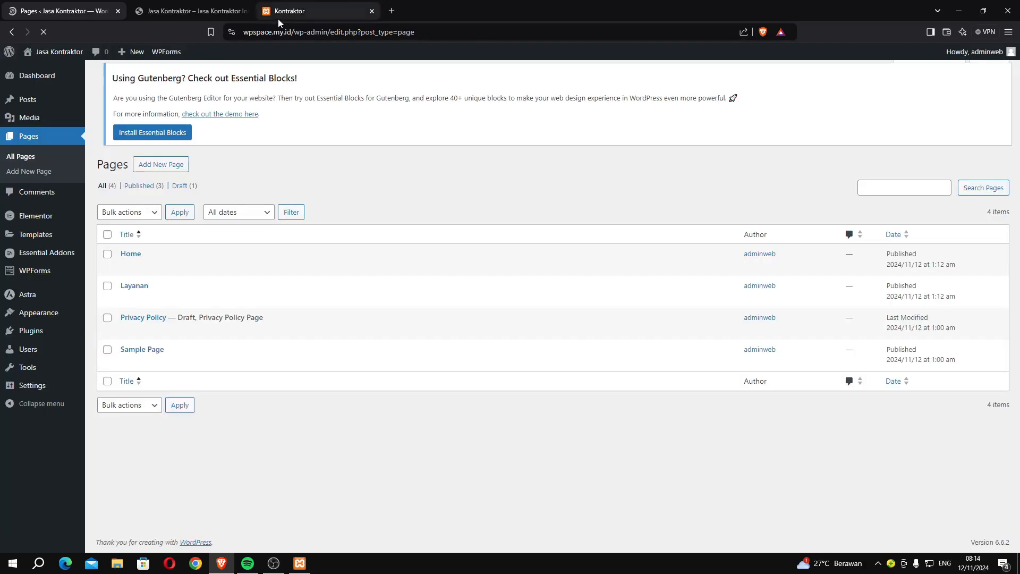
{"action": "left_click", "coordinate": [278, 16]}
{"action": "mouse_move", "coordinate": [503, 72]}
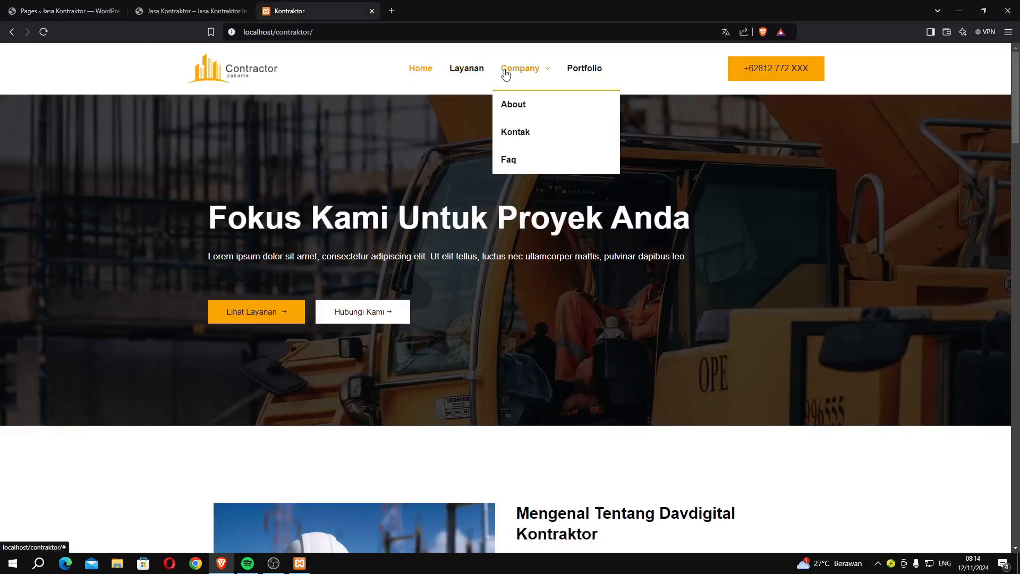
{"action": "left_click", "coordinate": [45, 11]}
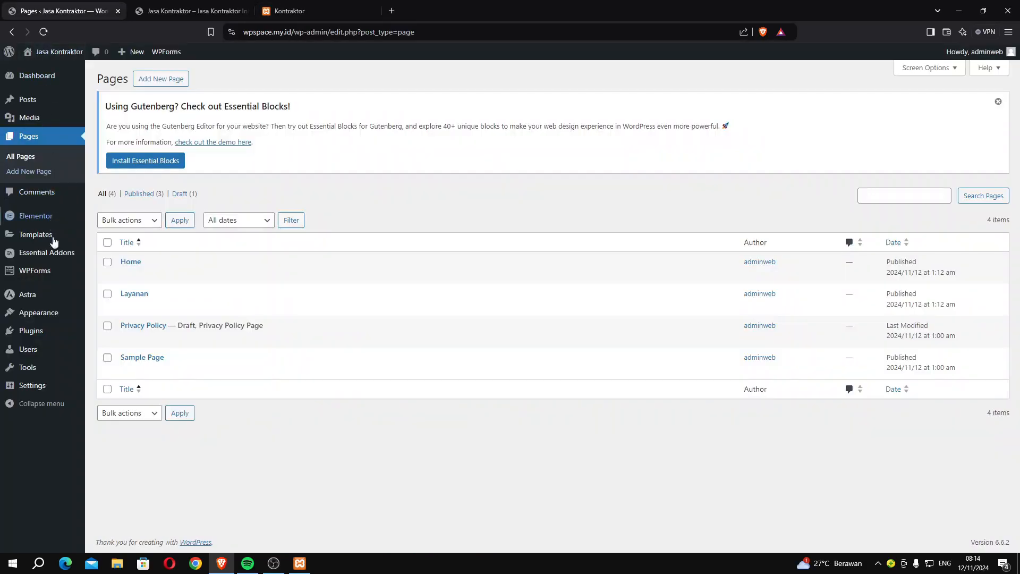
{"action": "mouse_move", "coordinate": [48, 312]}
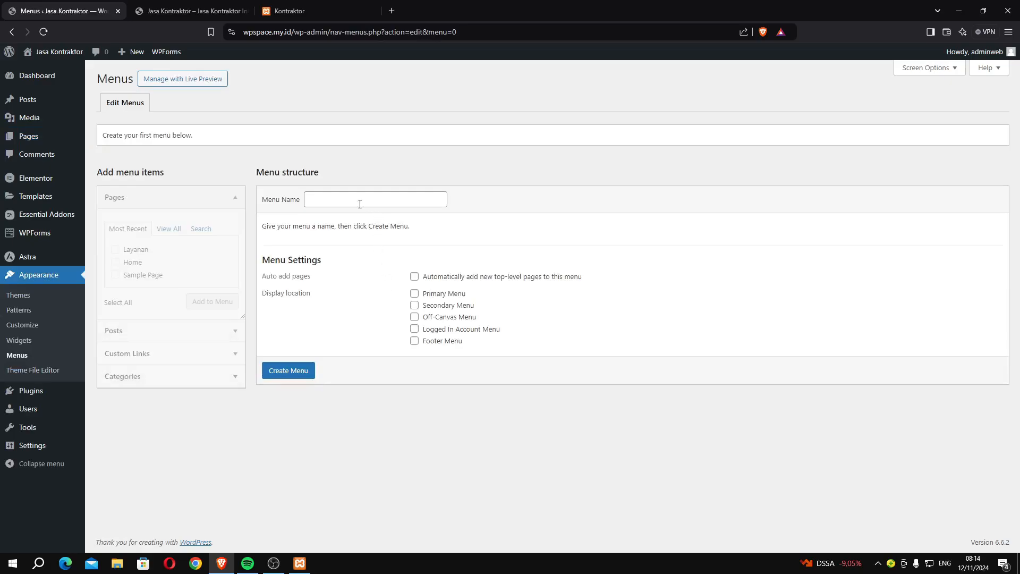
{"action": "left_click", "coordinate": [336, 202]}
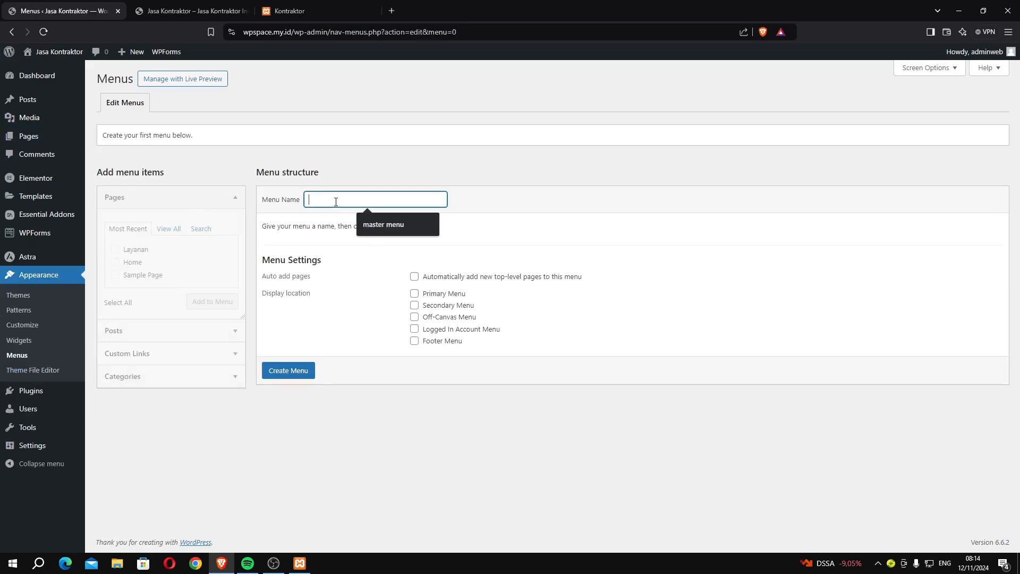
{"action": "left_click", "coordinate": [375, 219]}
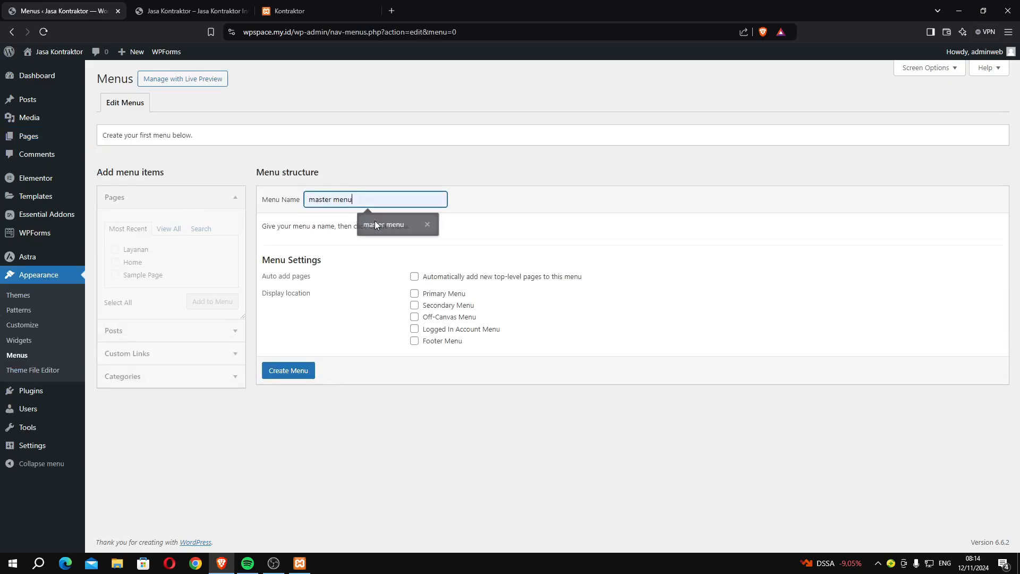
{"action": "left_click", "coordinate": [289, 374]}
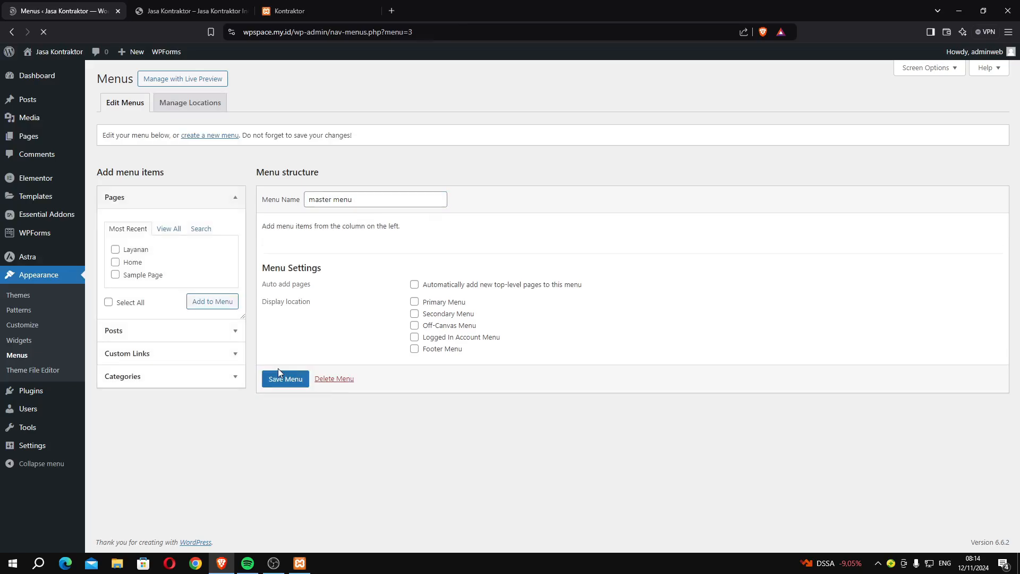
Step: Add the Home and Layanan pages to the master menu and place Home above Layanan
{"action": "left_click", "coordinate": [116, 250]}
{"action": "left_click", "coordinate": [219, 304]}
{"action": "left_click_drag", "start_coordinate": [314, 312], "coordinate": [404, 275]}
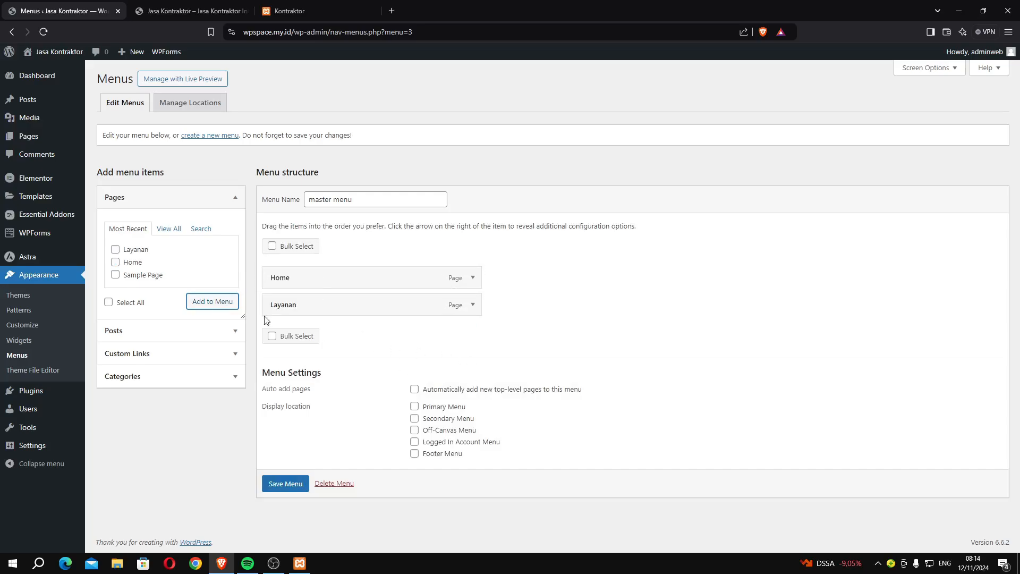
Step: Add a custom link to the menu with the URL "#" and the link text "Company"
{"action": "left_click", "coordinate": [163, 361]}
{"action": "left_click", "coordinate": [177, 277]}
{"action": "type", "text": "#"}
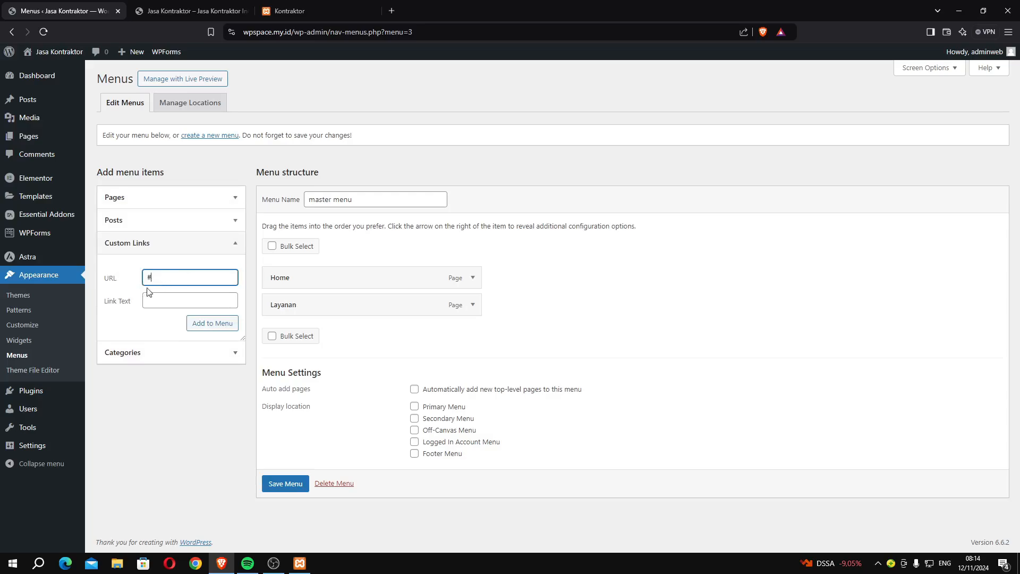
{"action": "left_click", "coordinate": [165, 301]}
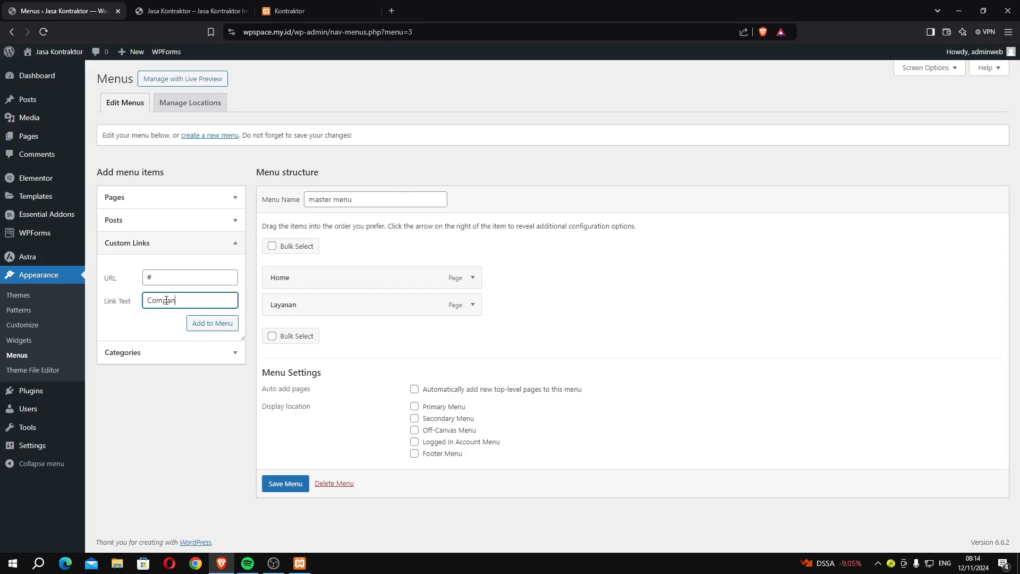
{"action": "left_click", "coordinate": [210, 329]}
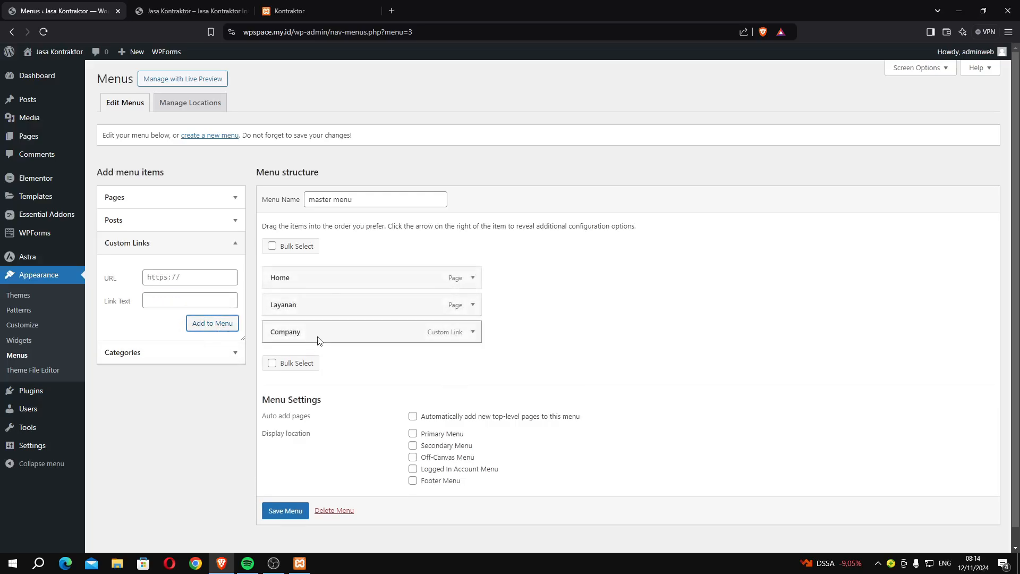
Step: Assign the master menu to the Primary Menu and Off-Canvas Menu display locations and save it
{"action": "left_click", "coordinate": [432, 436]}
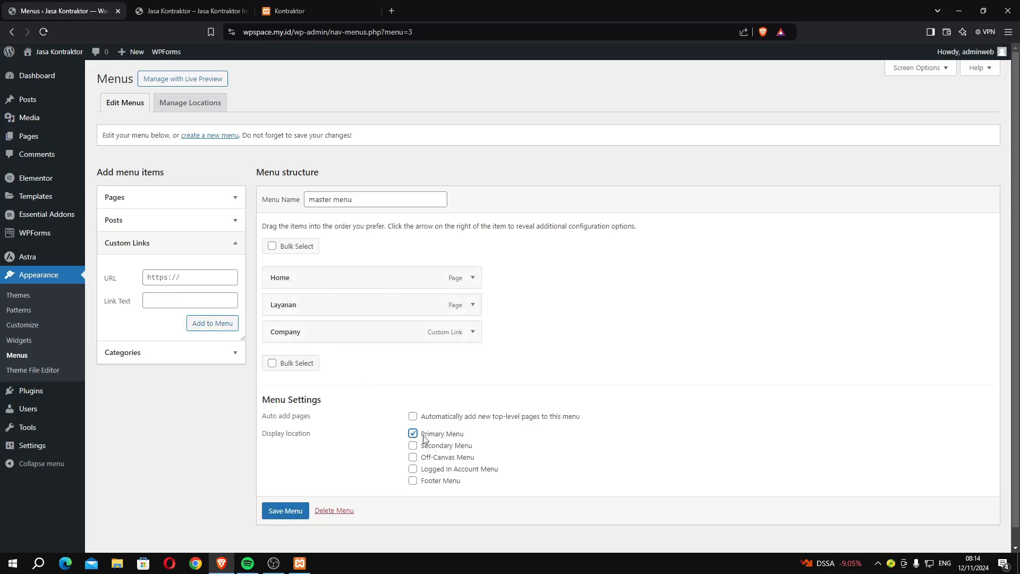
{"action": "left_click", "coordinate": [429, 458]}
{"action": "left_click", "coordinate": [280, 512]}
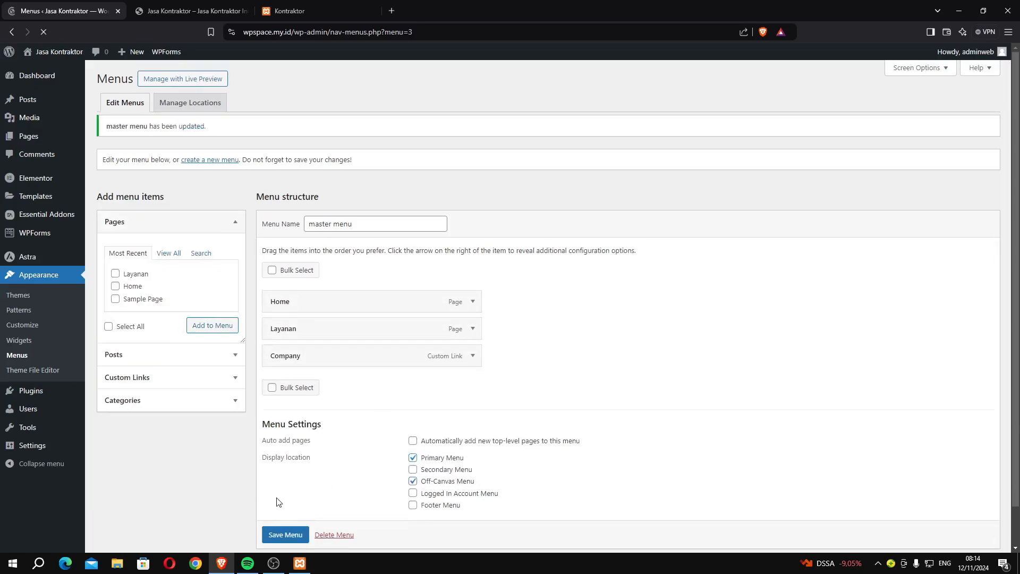
Step: Add a new page, checking the reference site's Company submenu for its name, and publish it with the title "About"
{"action": "mouse_move", "coordinate": [28, 141]}
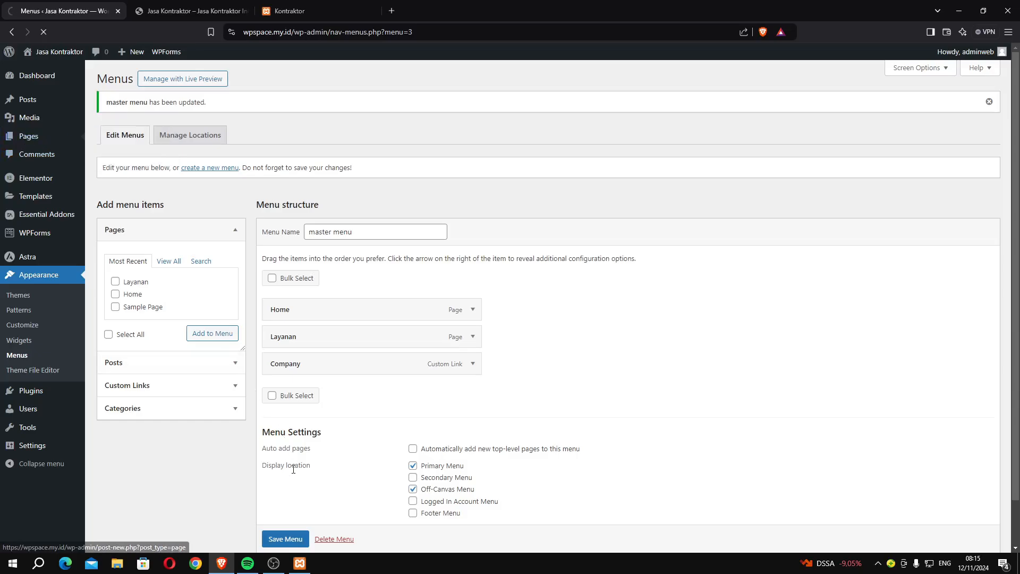
{"action": "left_click", "coordinate": [274, 564]}
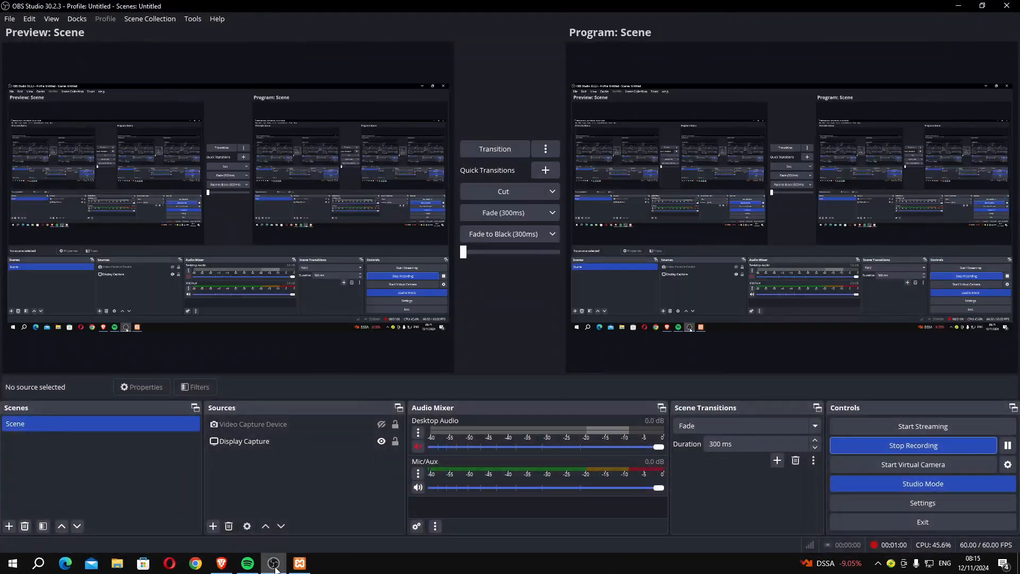
{"action": "left_click", "coordinate": [274, 566]}
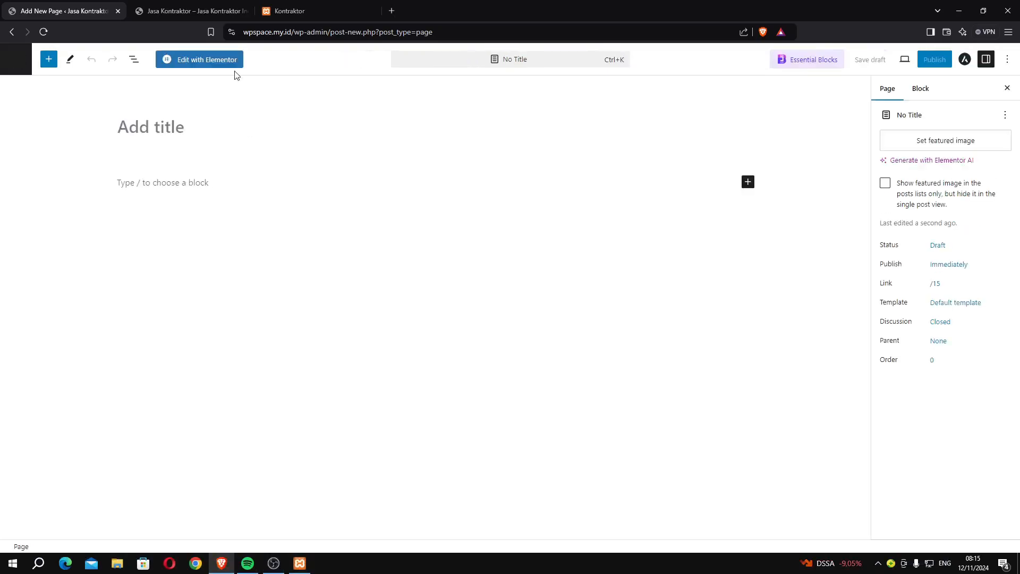
{"action": "left_click", "coordinate": [318, 13]}
{"action": "mouse_move", "coordinate": [518, 68]}
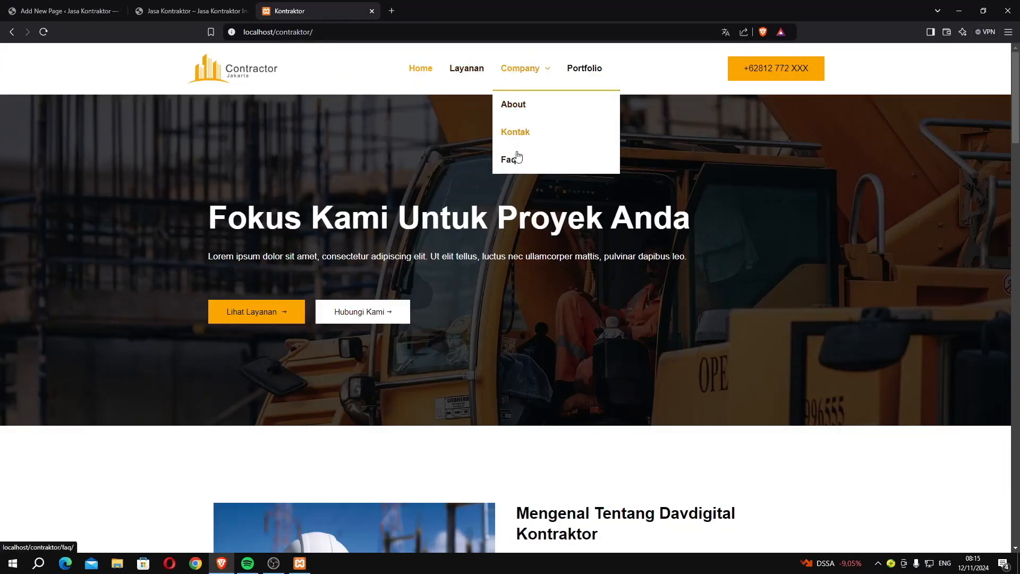
{"action": "left_click", "coordinate": [64, 10]}
{"action": "left_click", "coordinate": [188, 130]}
{"action": "type", "text": "A"}
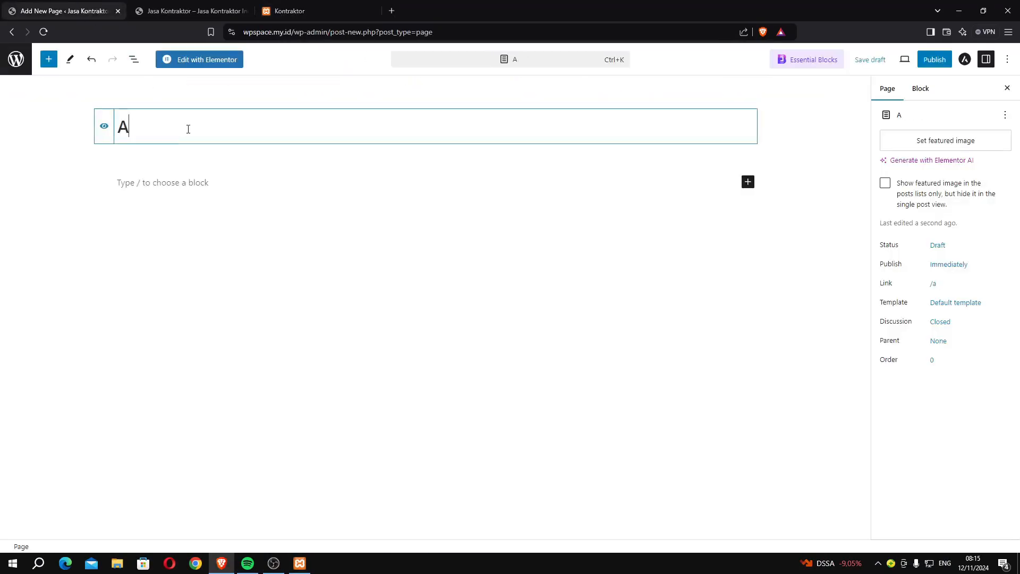
{"action": "type", "text": "bout"}
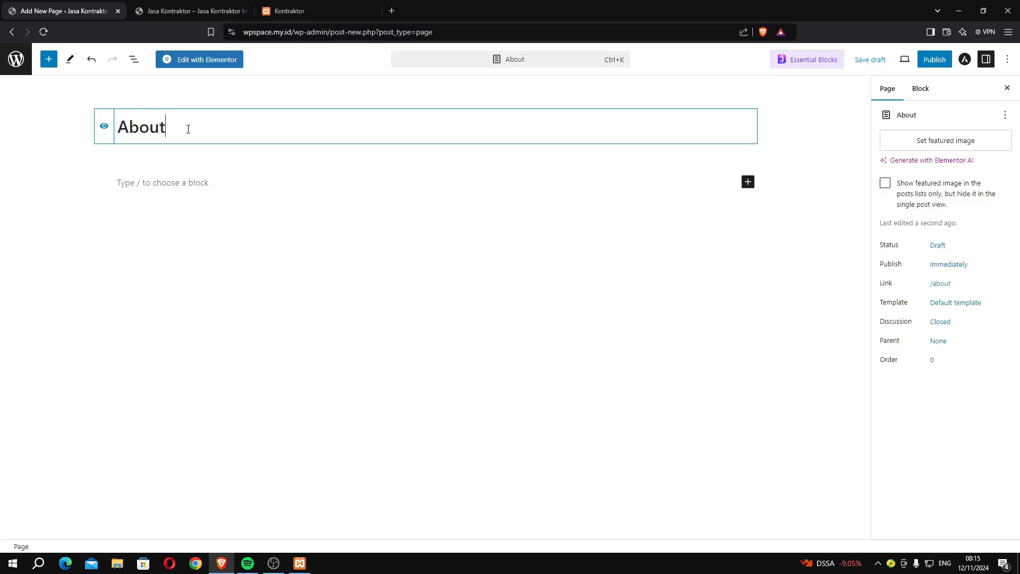
{"action": "left_click", "coordinate": [935, 59]}
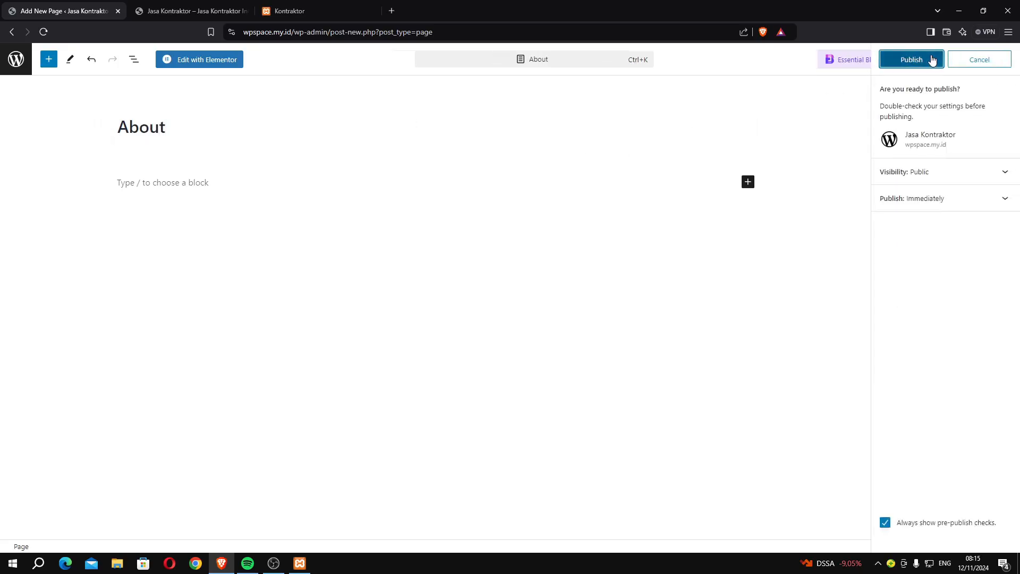
{"action": "left_click", "coordinate": [930, 60]}
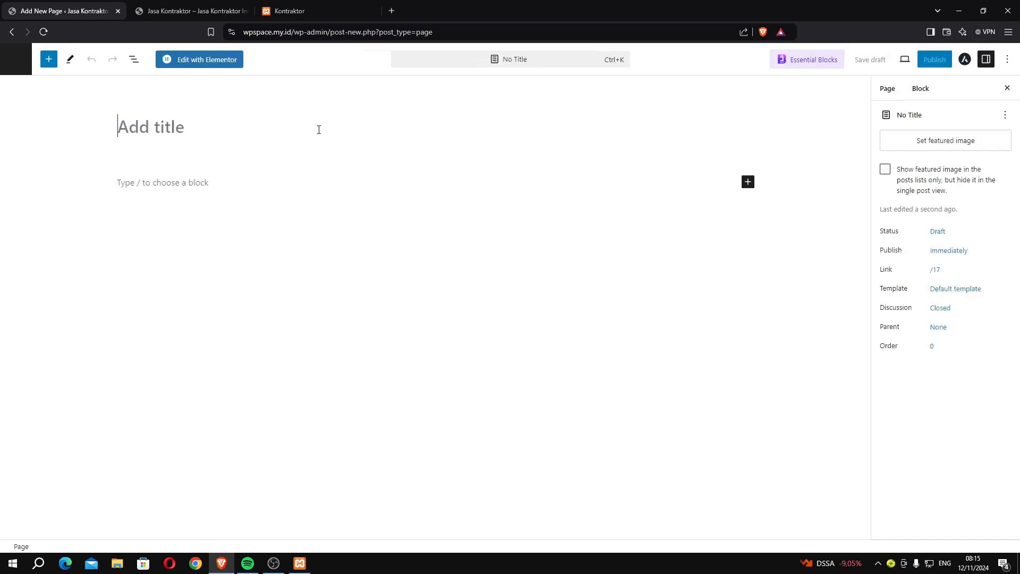
Step: Publish a new page titled "Kontak" and return to the page list
{"action": "left_click", "coordinate": [319, 130]}
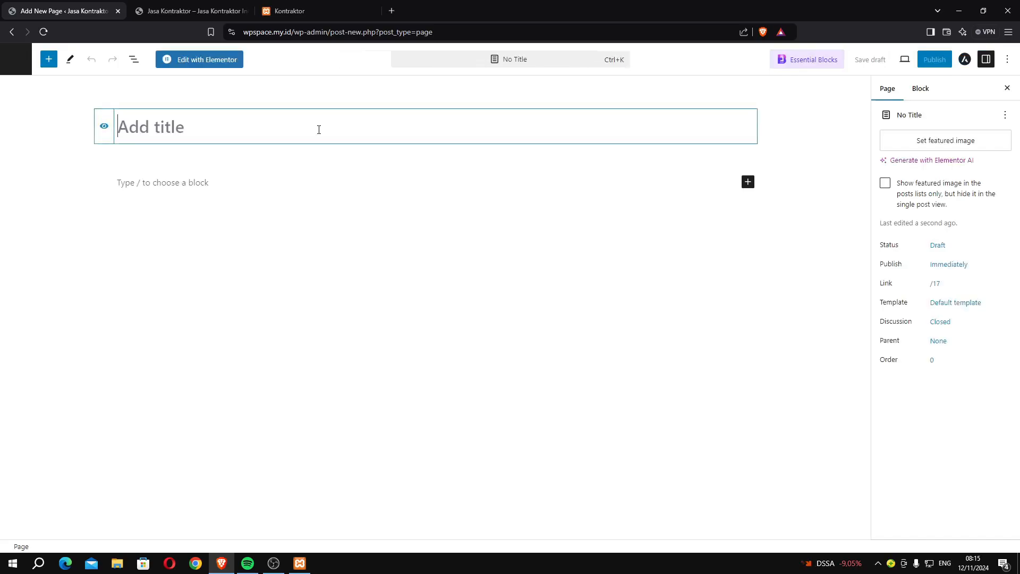
{"action": "type", "text": "Kontak"}
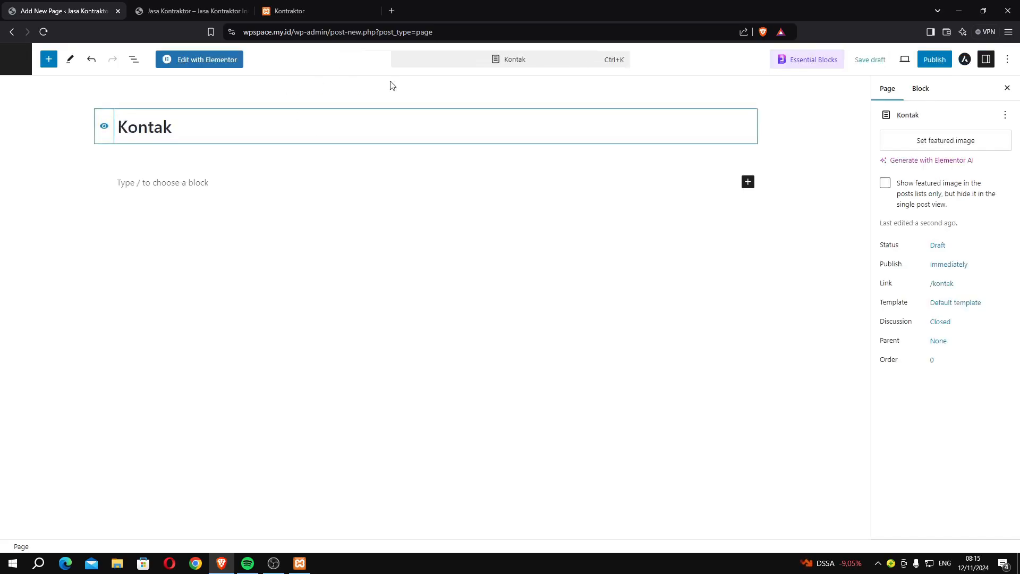
{"action": "left_click", "coordinate": [934, 59]}
{"action": "left_click", "coordinate": [909, 60]}
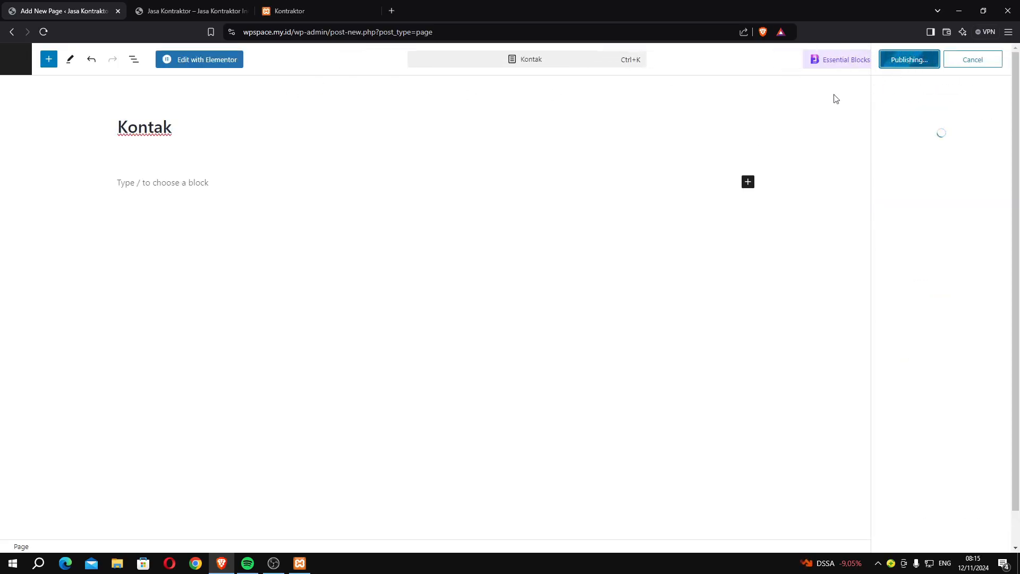
{"action": "left_click", "coordinate": [10, 66]}
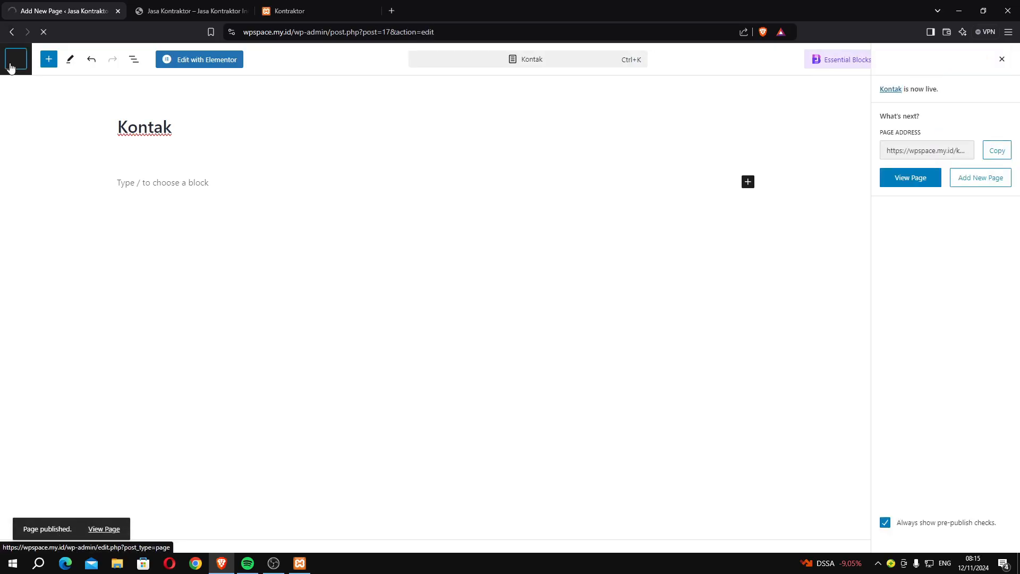
Step: Check the reference site's Company submenu for the remaining page name, and create and publish a page titled "Faq"
{"action": "left_click", "coordinate": [295, 16]}
{"action": "mouse_move", "coordinate": [541, 77]}
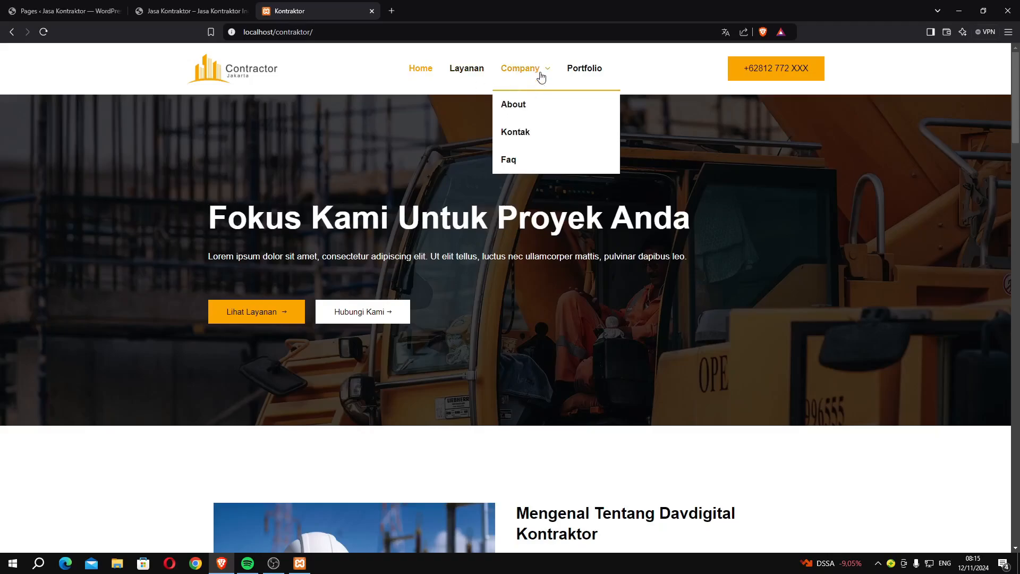
{"action": "left_click", "coordinate": [46, 12]}
{"action": "left_click", "coordinate": [168, 80]}
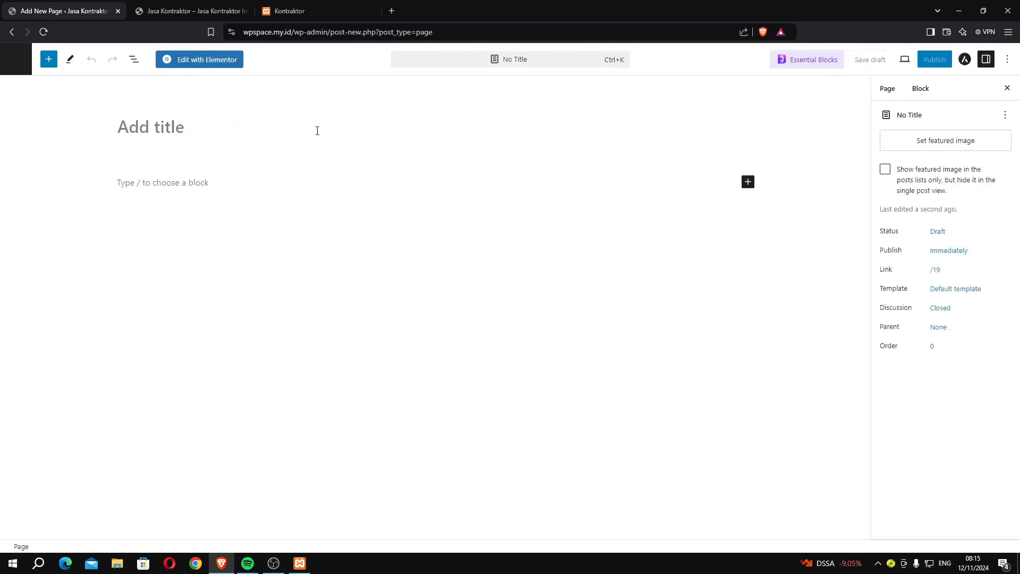
{"action": "left_click", "coordinate": [318, 131]}
{"action": "type", "text": "Fa"}
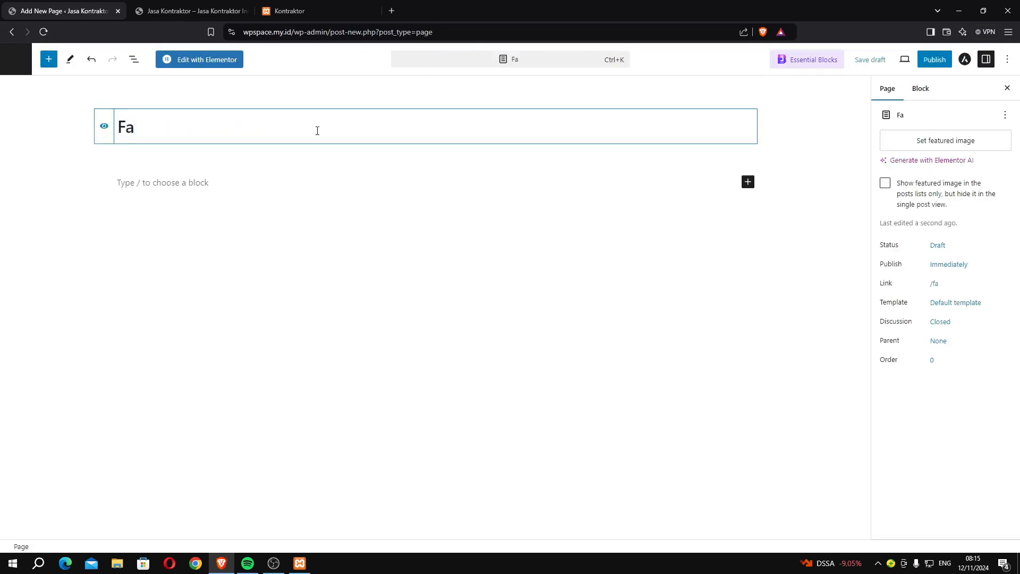
{"action": "type", "text": "q"}
{"action": "left_click", "coordinate": [934, 59]}
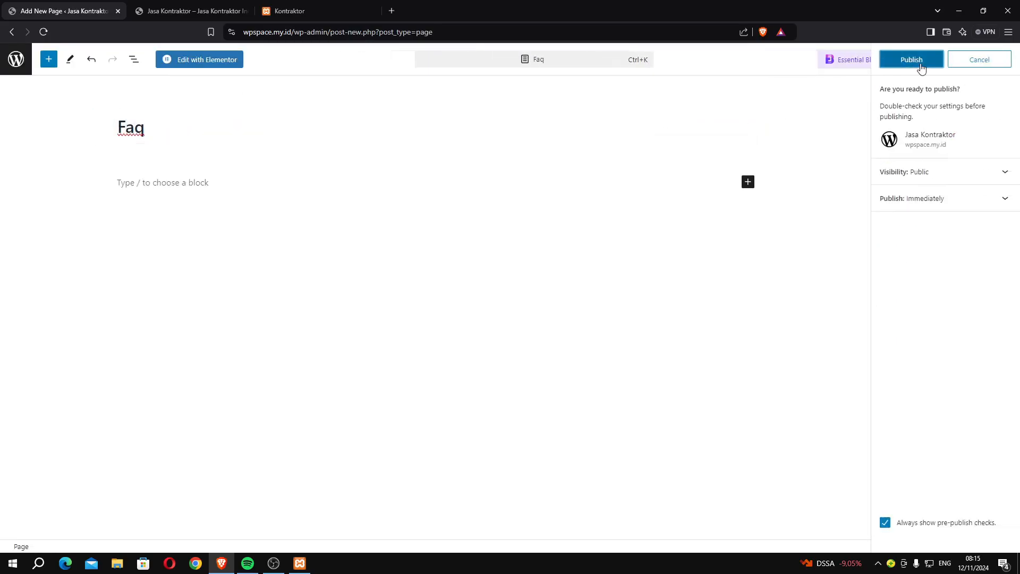
{"action": "left_click", "coordinate": [909, 59]}
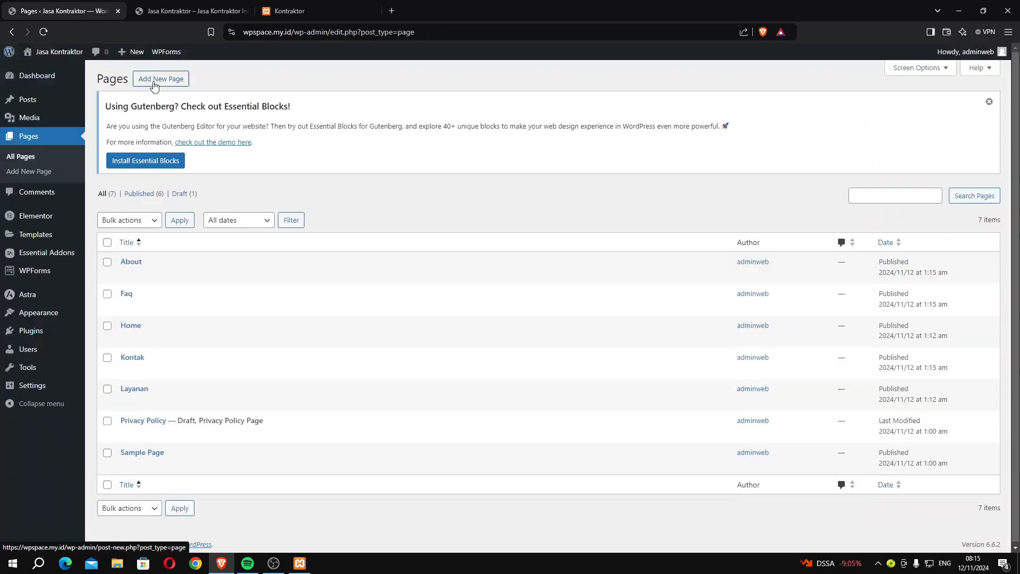
Step: Add another new page with the title "Portoflio" and publish it
{"action": "left_click", "coordinate": [154, 85]}
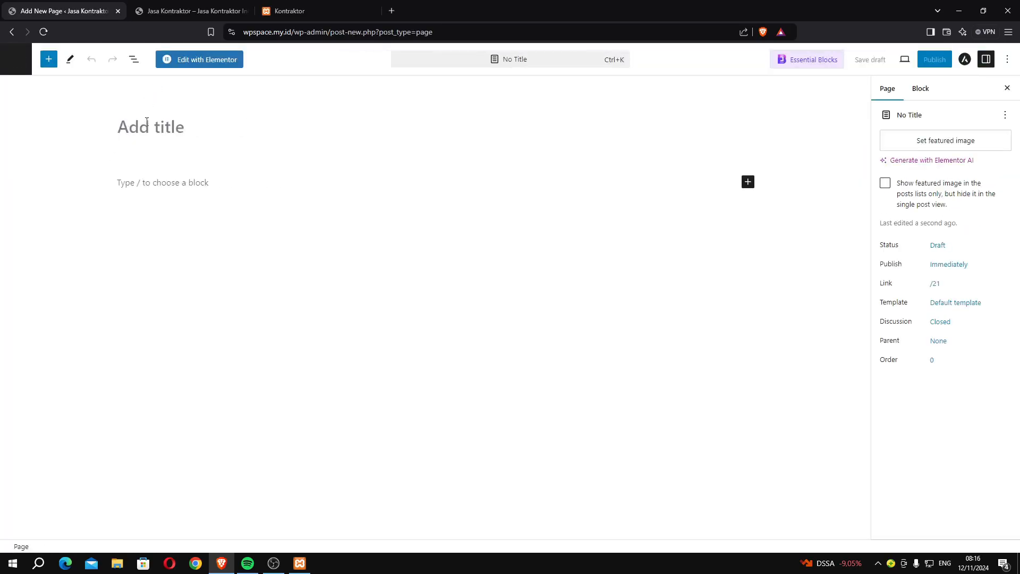
{"action": "left_click", "coordinate": [150, 119]}
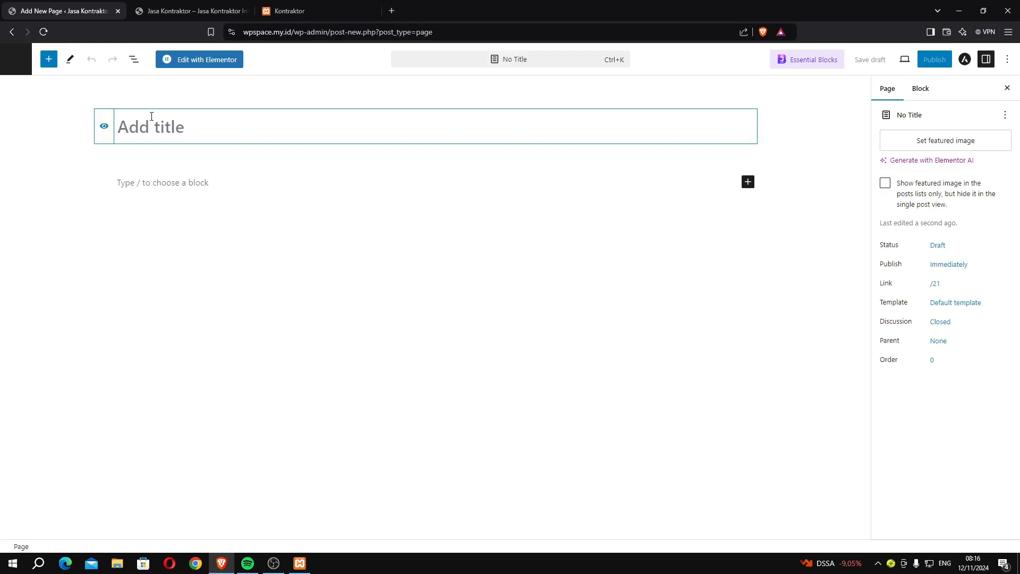
{"action": "type", "text": "Portoflio"}
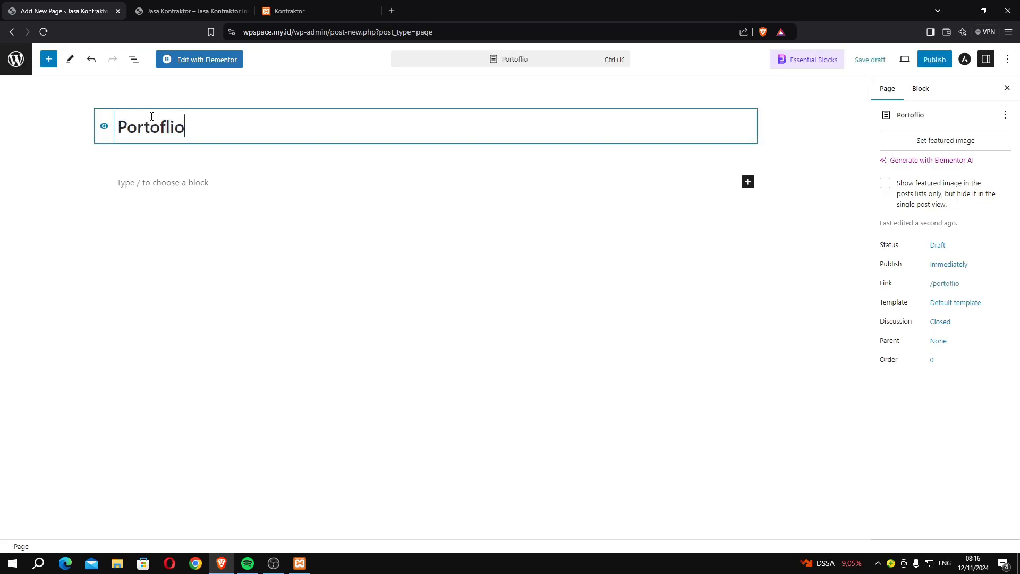
{"action": "left_click", "coordinate": [929, 60]}
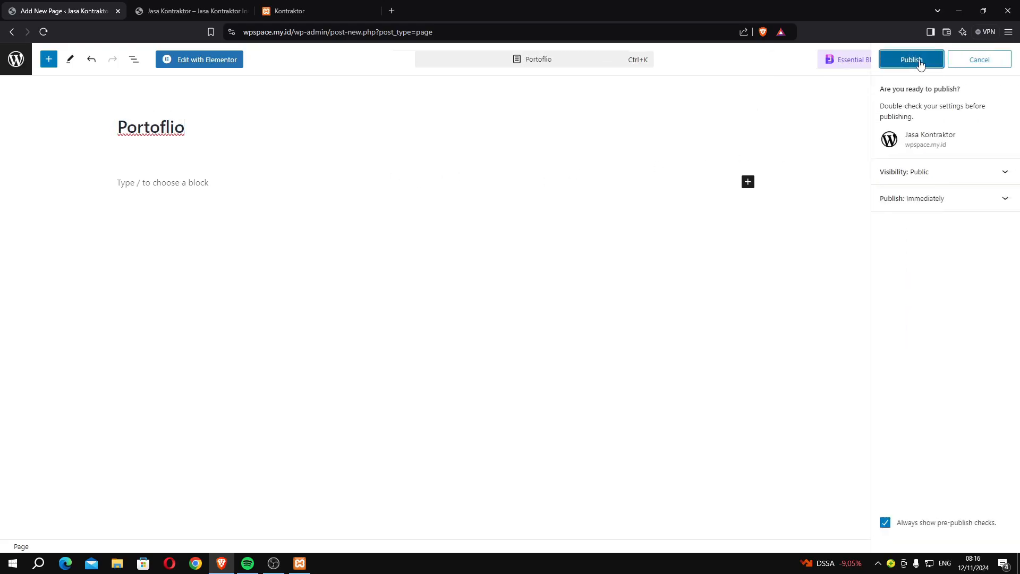
{"action": "left_click", "coordinate": [919, 60]}
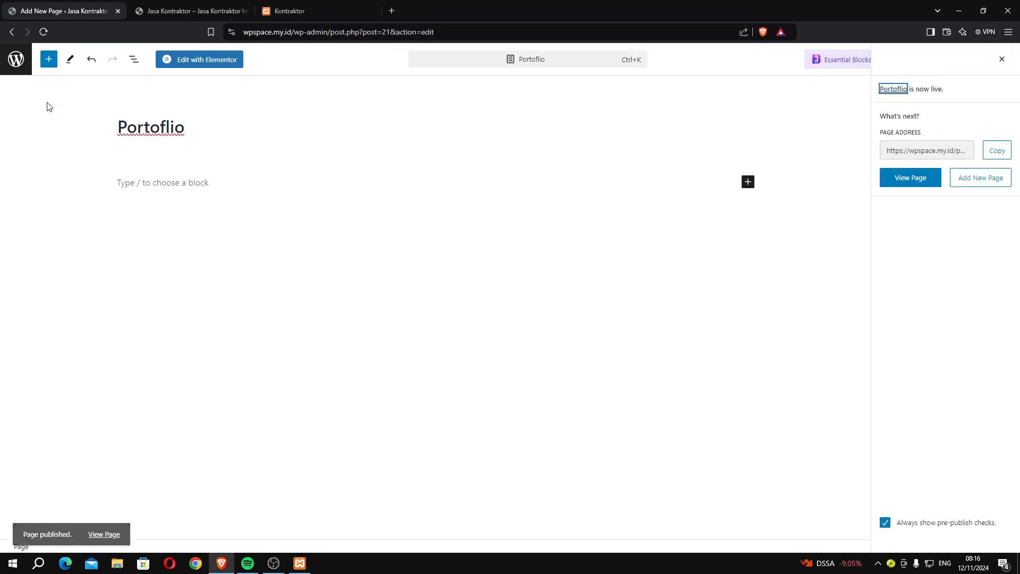
Step: Leave the page editor and add the Portoflio, Faq, Kontak and About pages to the master menu
{"action": "left_click", "coordinate": [13, 65]}
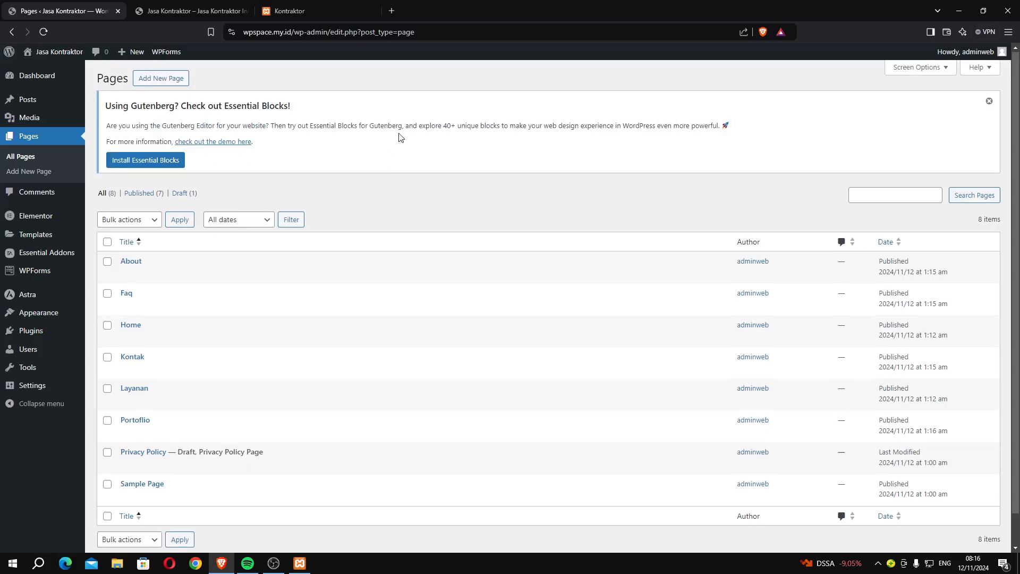
{"action": "scroll", "coordinate": [399, 138], "scroll_direction": "down", "scroll_amount": 1}
{"action": "mouse_move", "coordinate": [43, 314]}
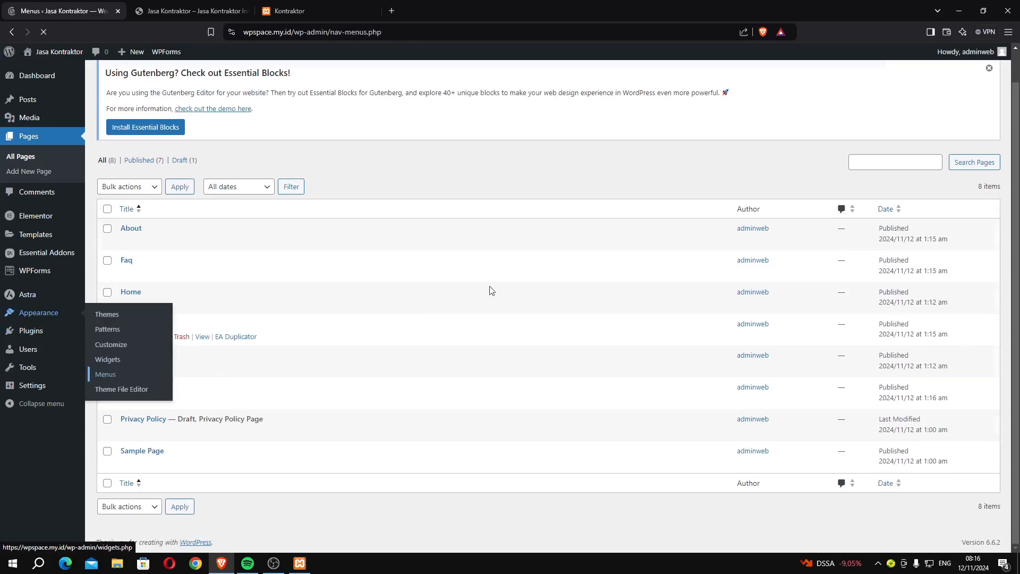
{"action": "scroll", "coordinate": [256, 285], "scroll_direction": "down", "scroll_amount": 1}
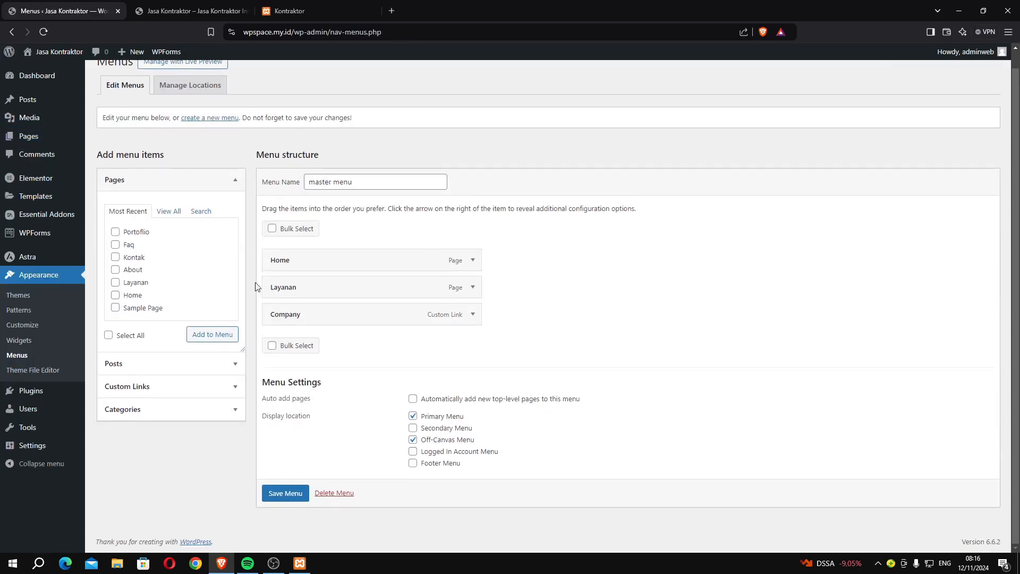
{"action": "left_click", "coordinate": [140, 234]}
{"action": "left_click", "coordinate": [130, 245]}
{"action": "left_click", "coordinate": [131, 259]}
{"action": "left_click", "coordinate": [133, 271]}
{"action": "left_click", "coordinate": [213, 337]}
Step: Following the reference site's Company submenu, nest About, Kontak and Faq in that order as sub items under Company, above Portoflio
{"action": "left_click", "coordinate": [311, 14]}
{"action": "mouse_move", "coordinate": [523, 73]}
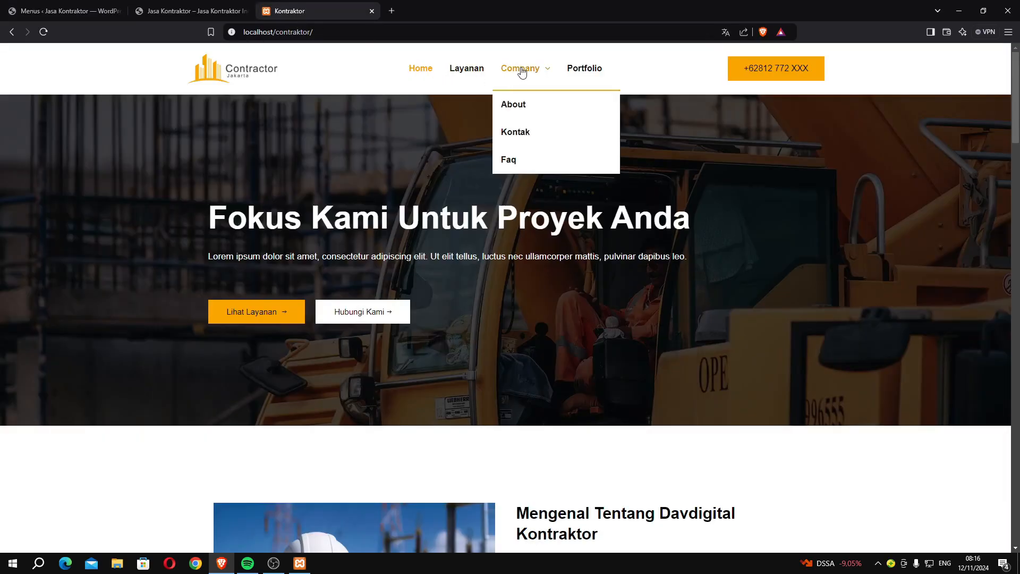
{"action": "left_click", "coordinate": [57, 6]}
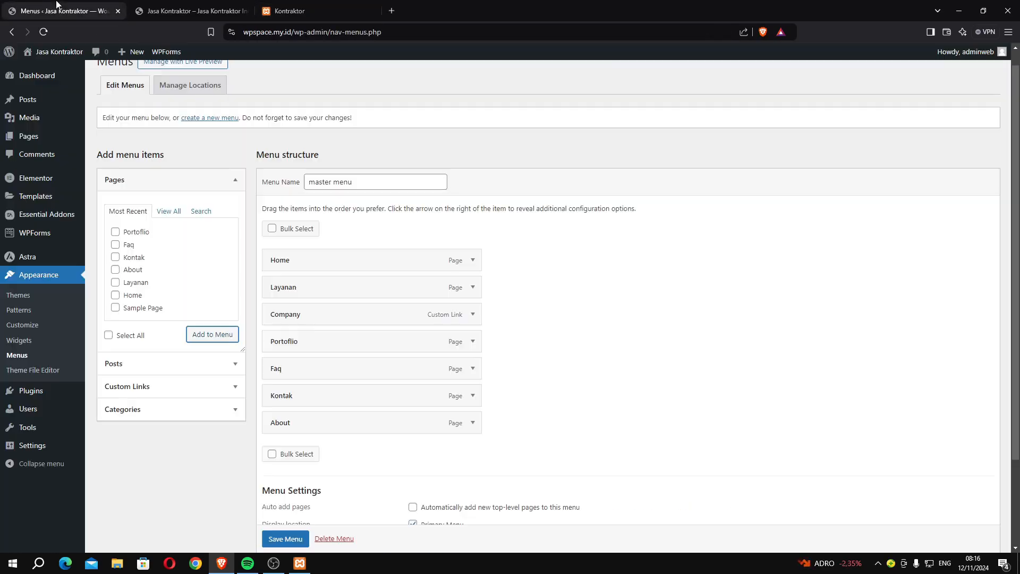
{"action": "scroll", "coordinate": [323, 339], "scroll_direction": "down", "scroll_amount": 1}
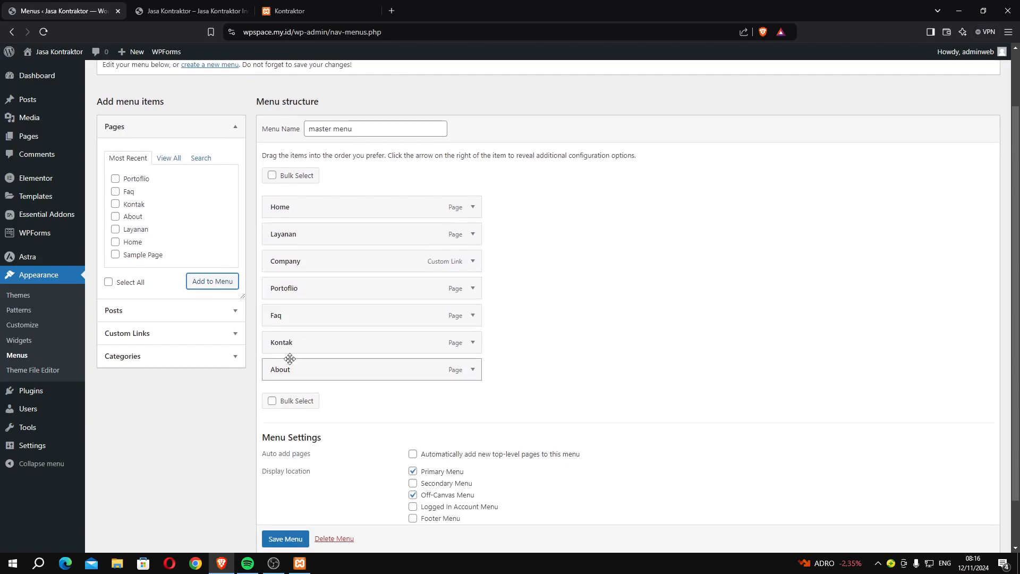
{"action": "left_click_drag", "start_coordinate": [290, 359], "coordinate": [321, 284]}
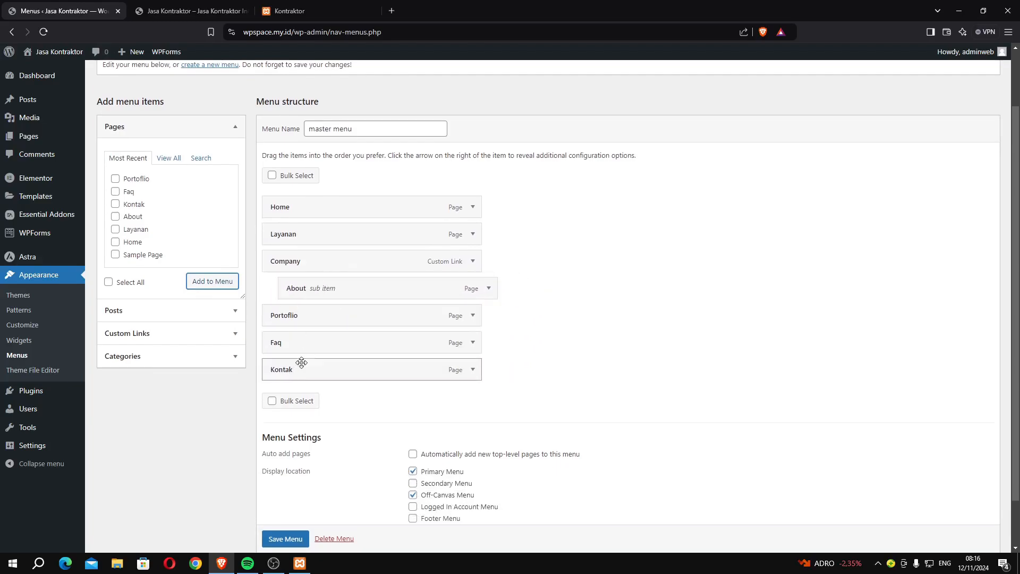
{"action": "left_click_drag", "start_coordinate": [302, 363], "coordinate": [321, 344]}
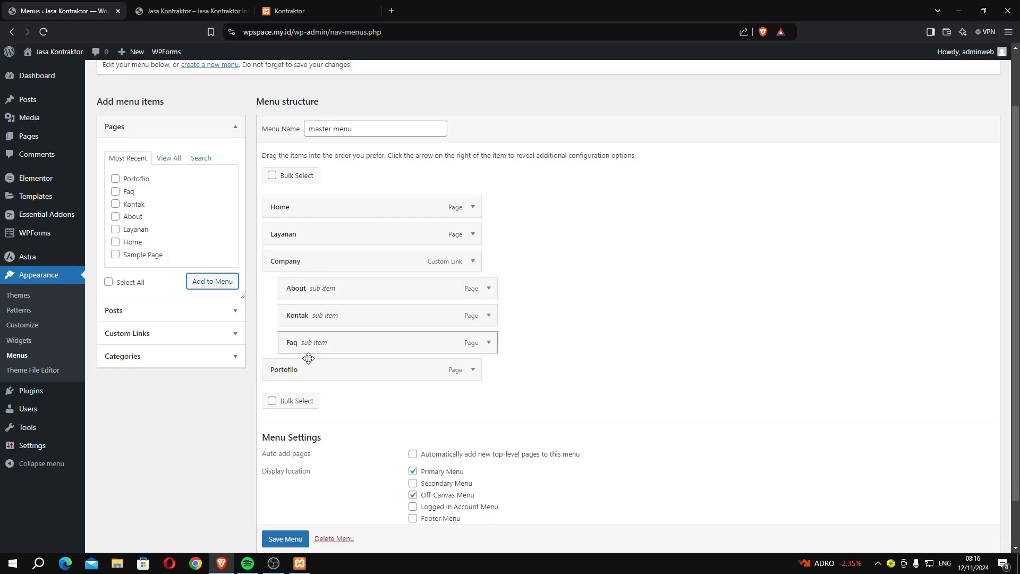
Step: Save the master menu after comparing it with the reference site, and check the Company submenu on the live site
{"action": "left_click", "coordinate": [313, 11]}
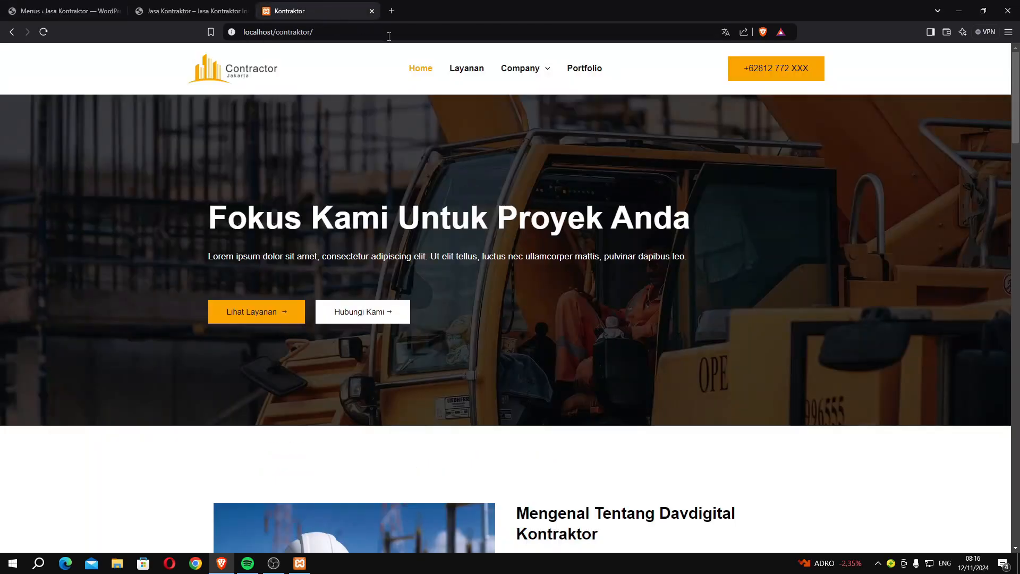
{"action": "left_click", "coordinate": [64, 11]}
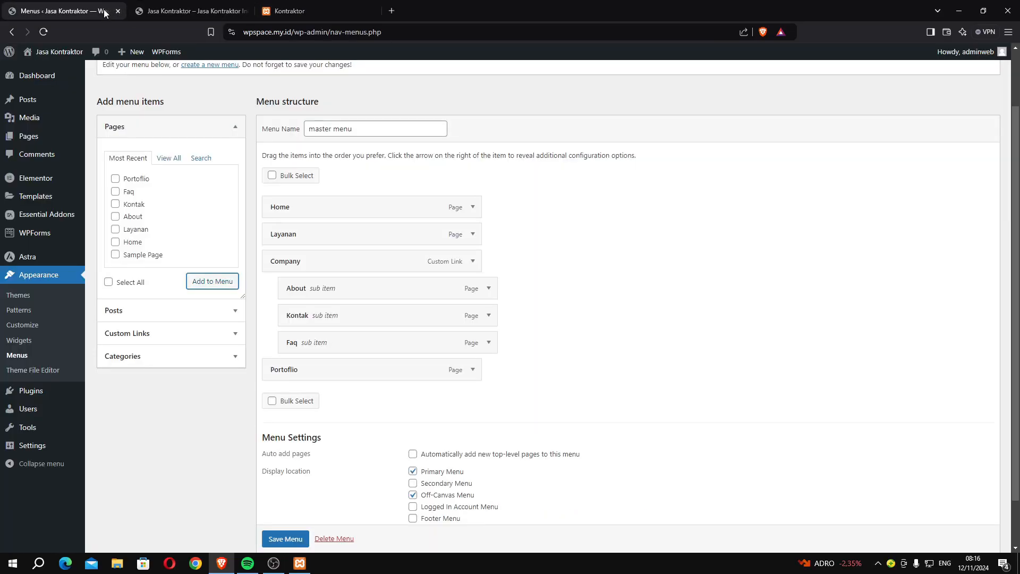
{"action": "scroll", "coordinate": [299, 422], "scroll_direction": "down", "scroll_amount": 1}
{"action": "left_click", "coordinate": [285, 492]}
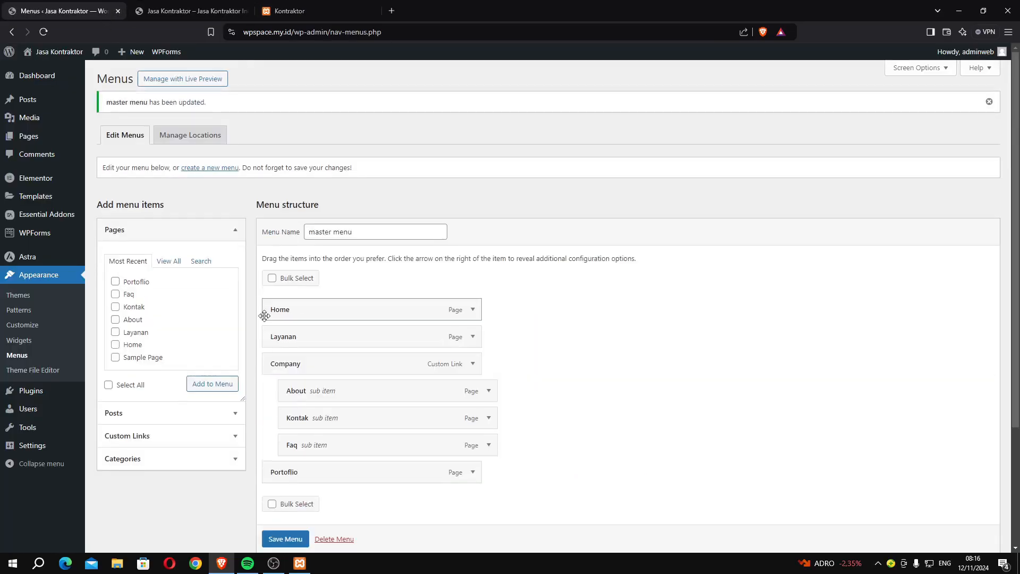
{"action": "left_click", "coordinate": [186, 11]}
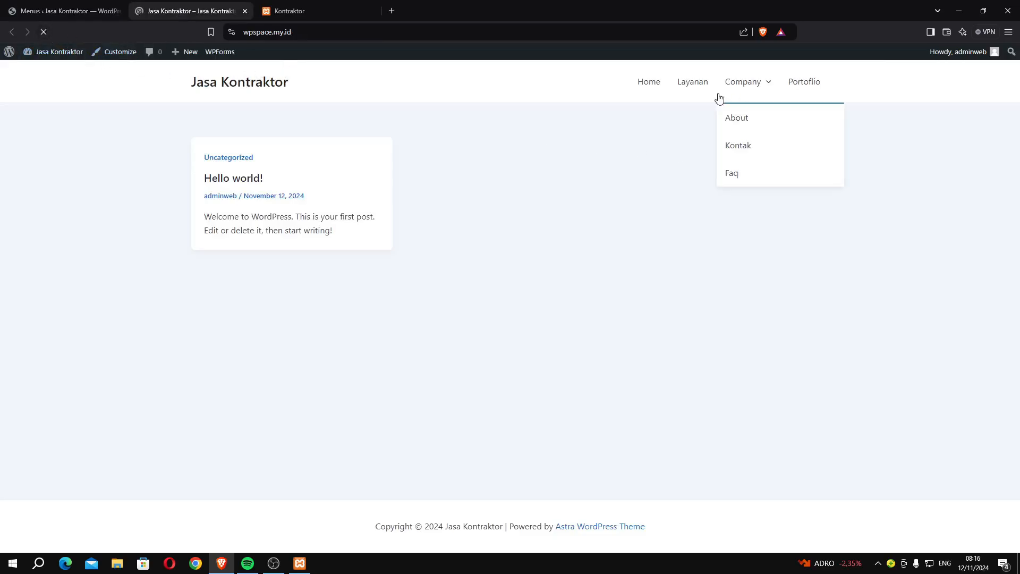
{"action": "mouse_move", "coordinate": [747, 89]}
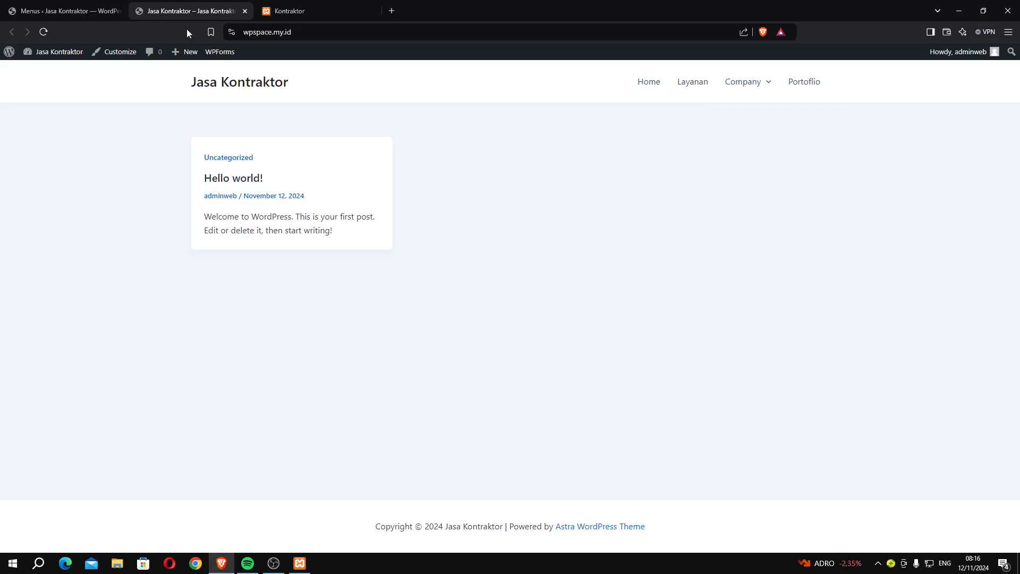
Step: In the Reading settings, make the homepage display a static page with Home as the homepage, and save the changes
{"action": "left_click", "coordinate": [70, 8]}
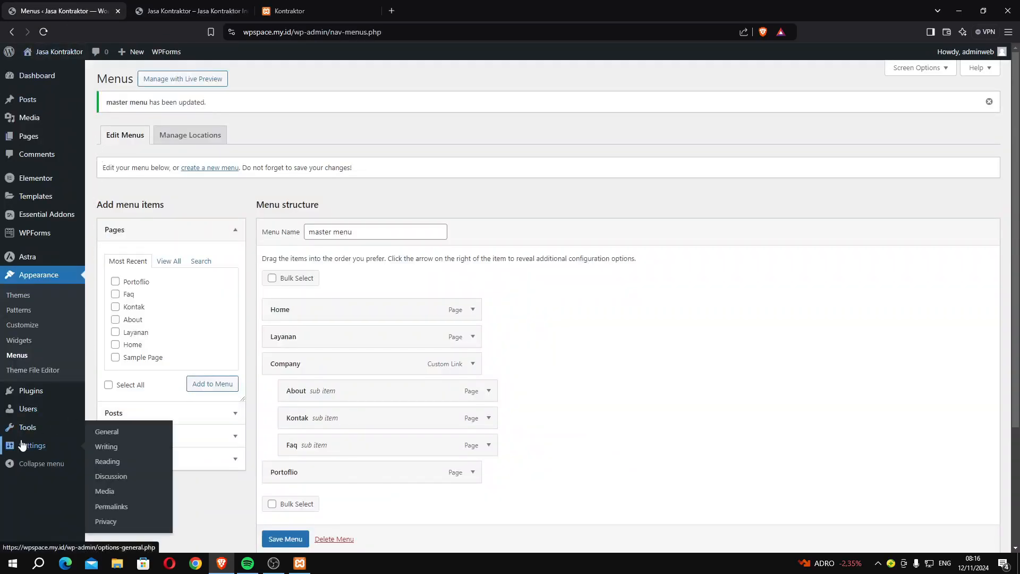
{"action": "mouse_move", "coordinate": [38, 447]}
{"action": "left_click", "coordinate": [120, 439]}
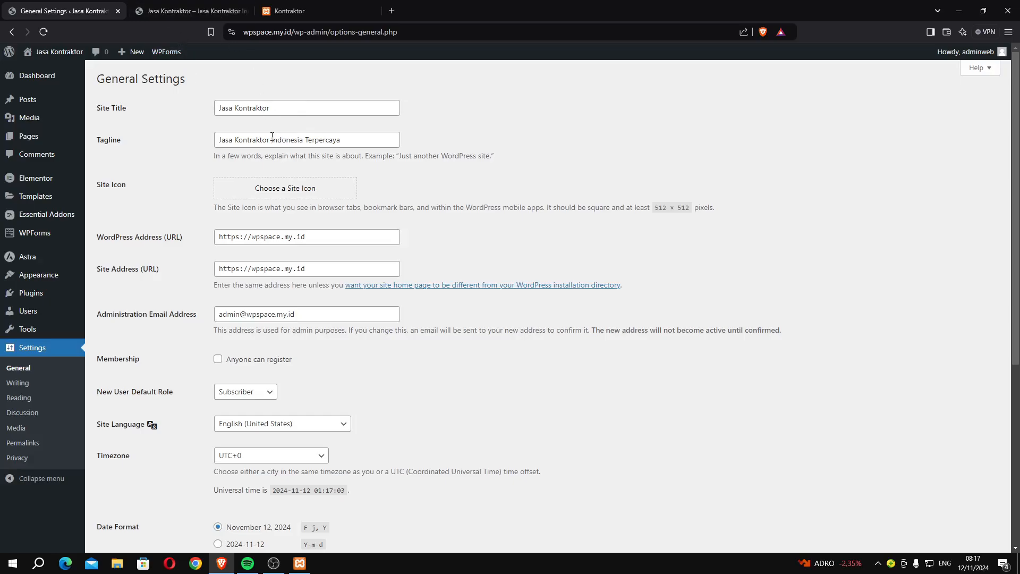
{"action": "scroll", "coordinate": [189, 250], "scroll_direction": "down", "scroll_amount": 2}
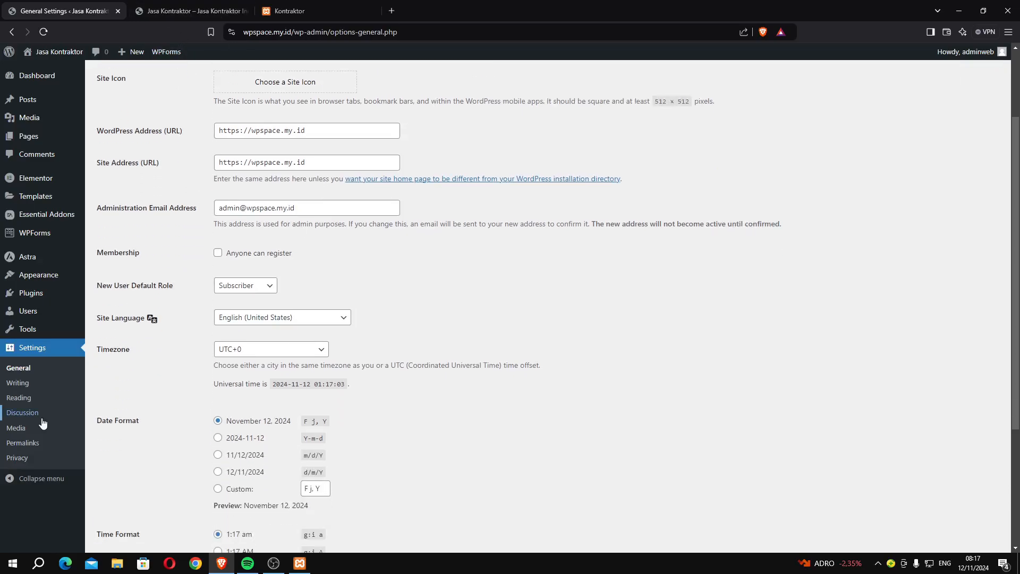
{"action": "left_click", "coordinate": [19, 399]}
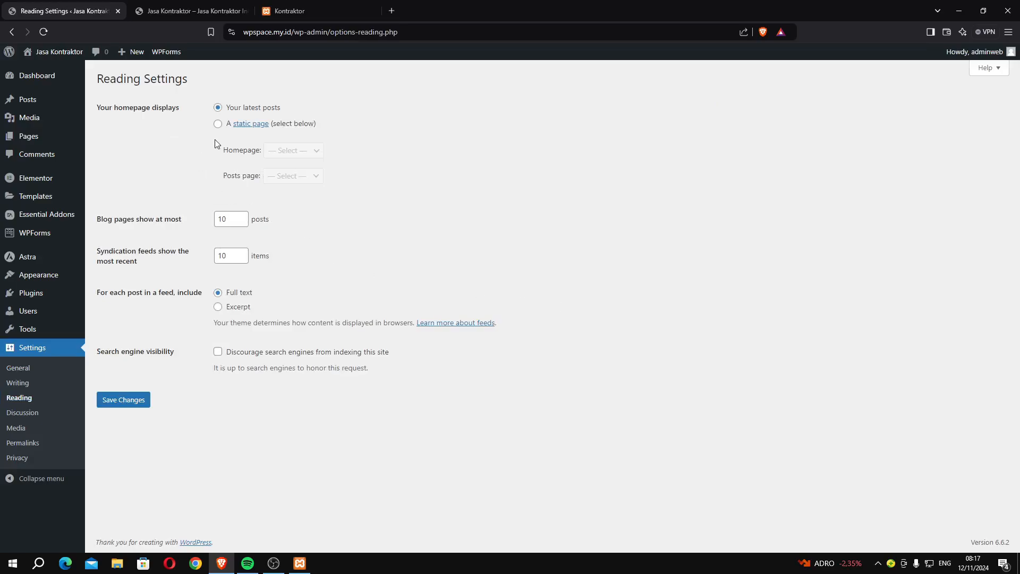
{"action": "left_click", "coordinate": [219, 124]}
{"action": "left_click_drag", "start_coordinate": [230, 150], "coordinate": [260, 151]}
{"action": "left_click", "coordinate": [283, 154]}
{"action": "left_click", "coordinate": [281, 210]}
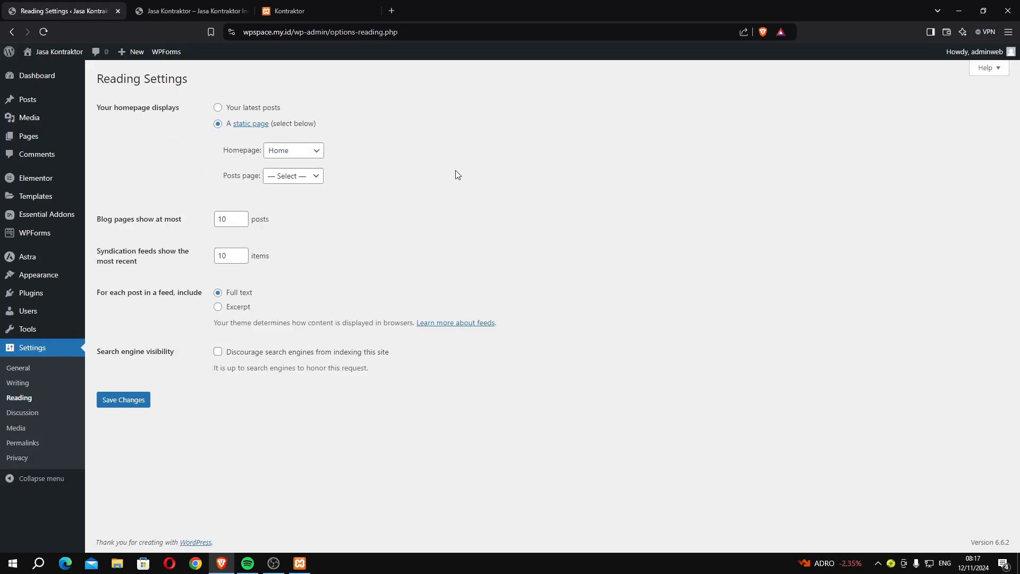
{"action": "left_click", "coordinate": [146, 400]}
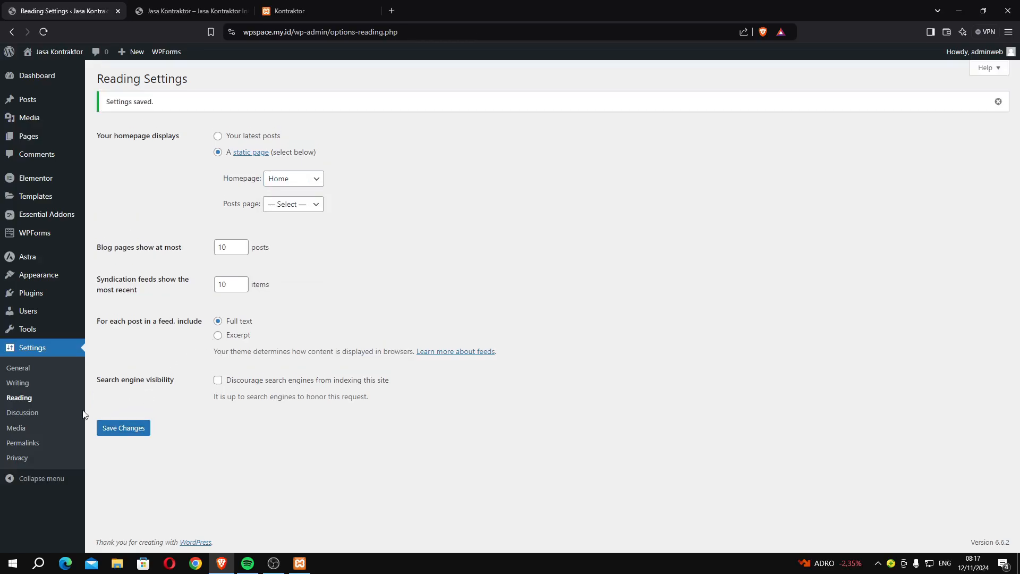
Step: Set the permalink structure to Post name and save the changes
{"action": "left_click", "coordinate": [29, 444]}
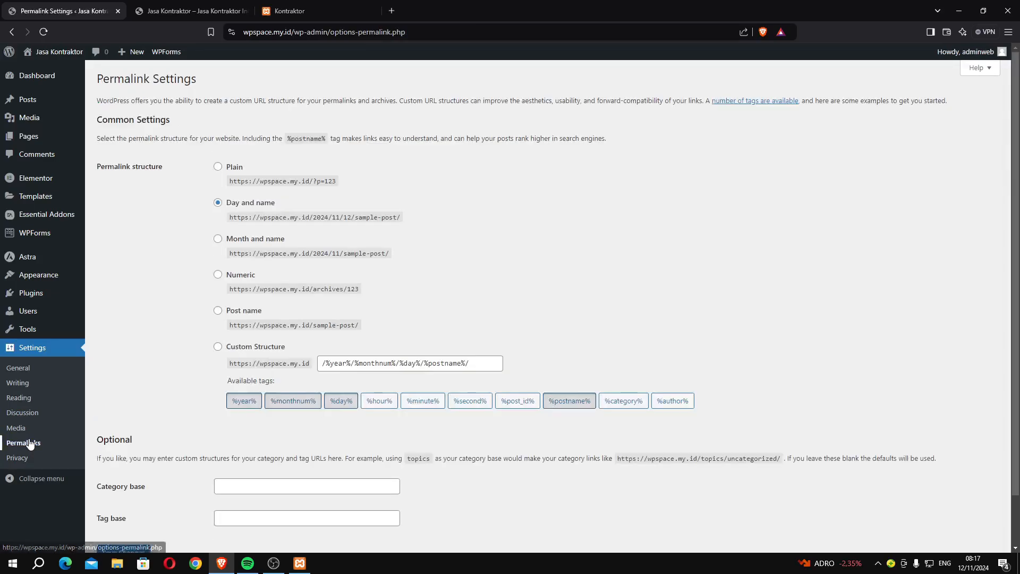
{"action": "left_click", "coordinate": [218, 311]}
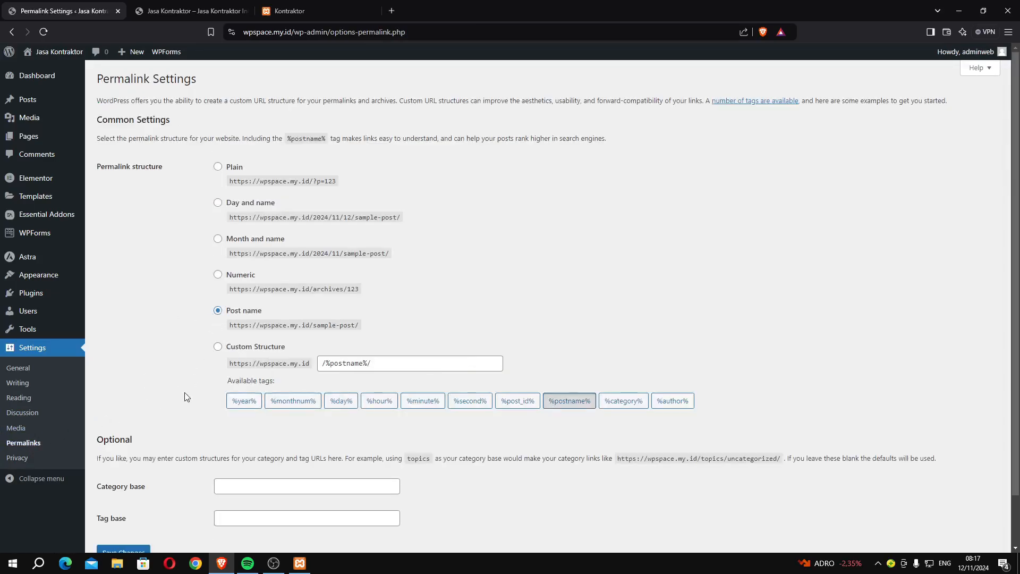
{"action": "scroll", "coordinate": [187, 393], "scroll_direction": "down", "scroll_amount": 2}
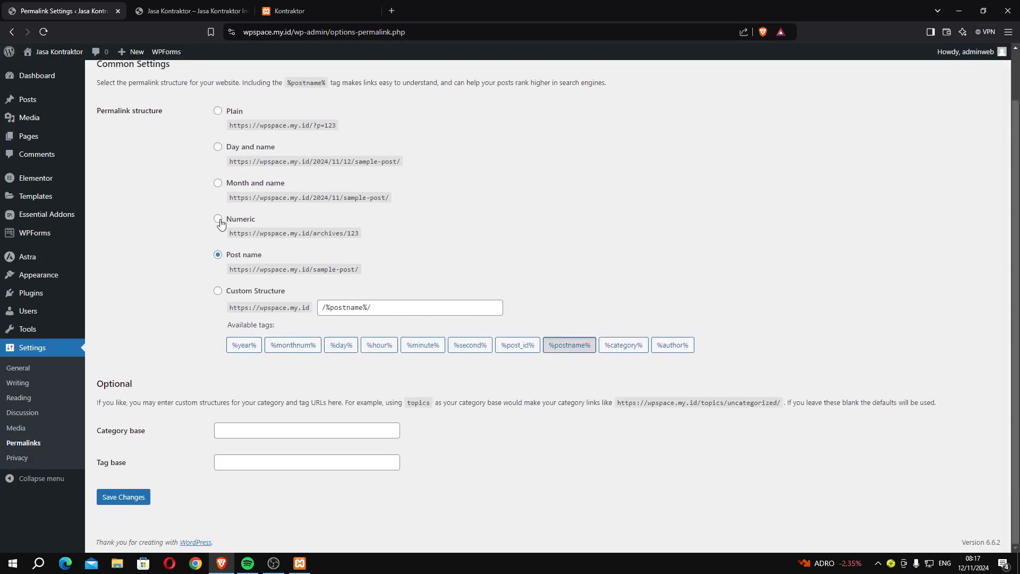
{"action": "left_click", "coordinate": [131, 495]}
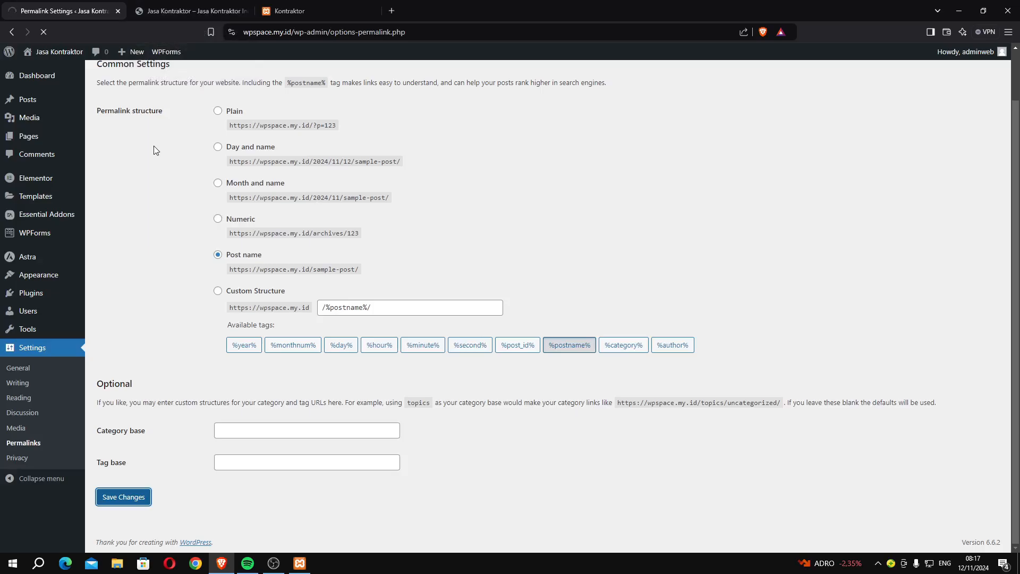
Step: Reload the live site and check which page is displayed as its homepage
{"action": "left_click", "coordinate": [149, 11]}
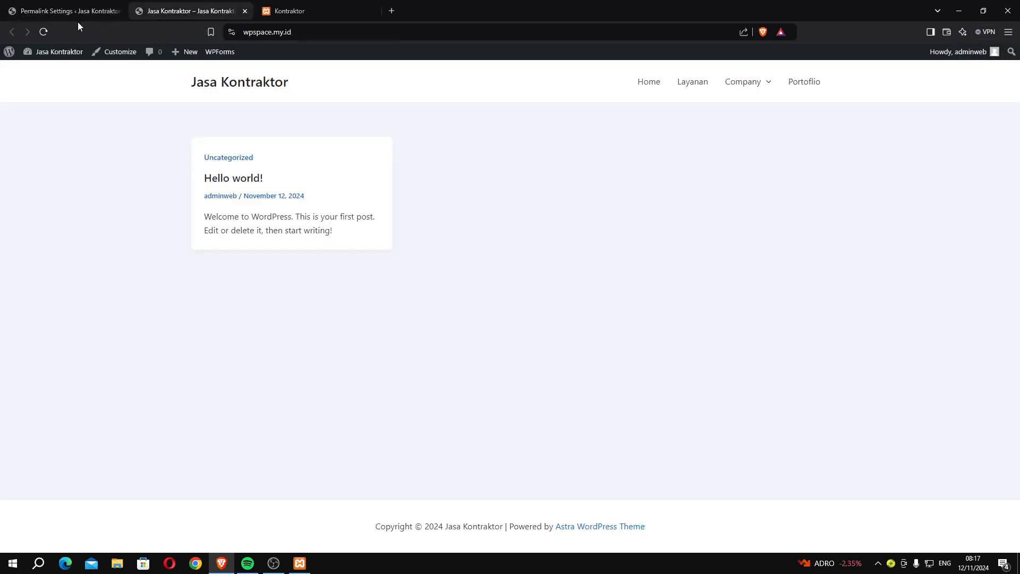
{"action": "left_click", "coordinate": [45, 33]}
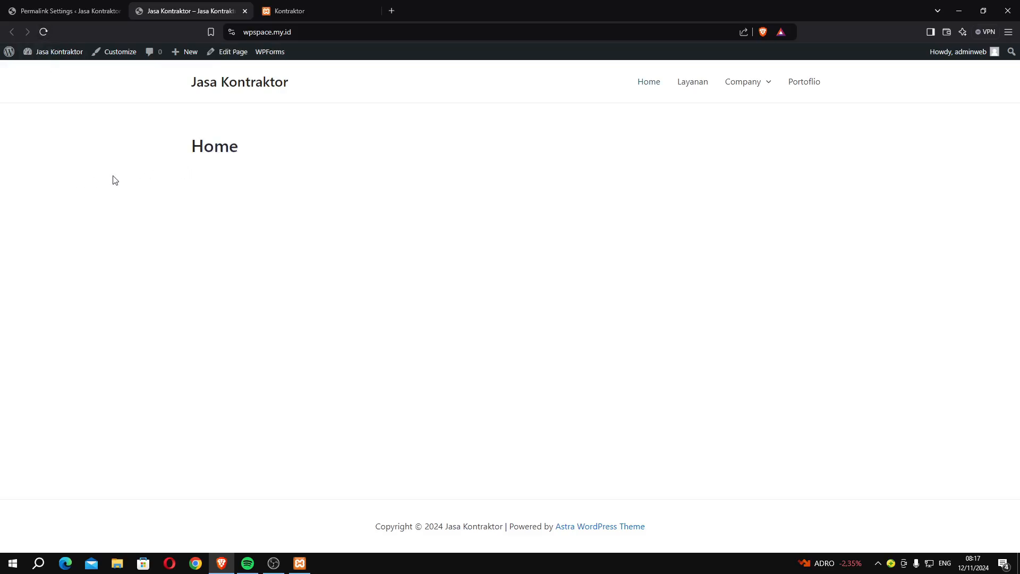
{"action": "left_click_drag", "start_coordinate": [113, 179], "coordinate": [305, 176]}
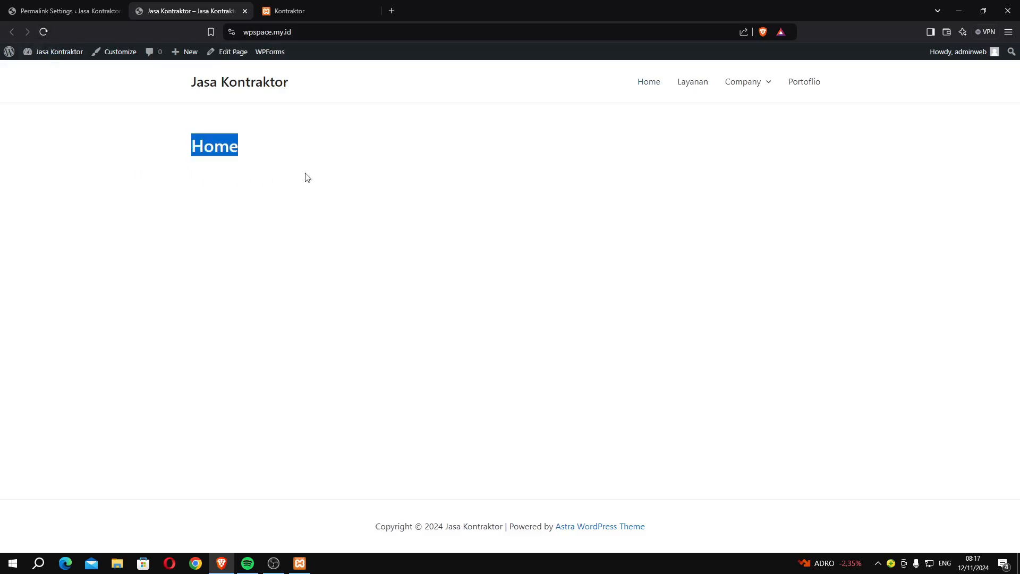
{"action": "left_click", "coordinate": [530, 174]}
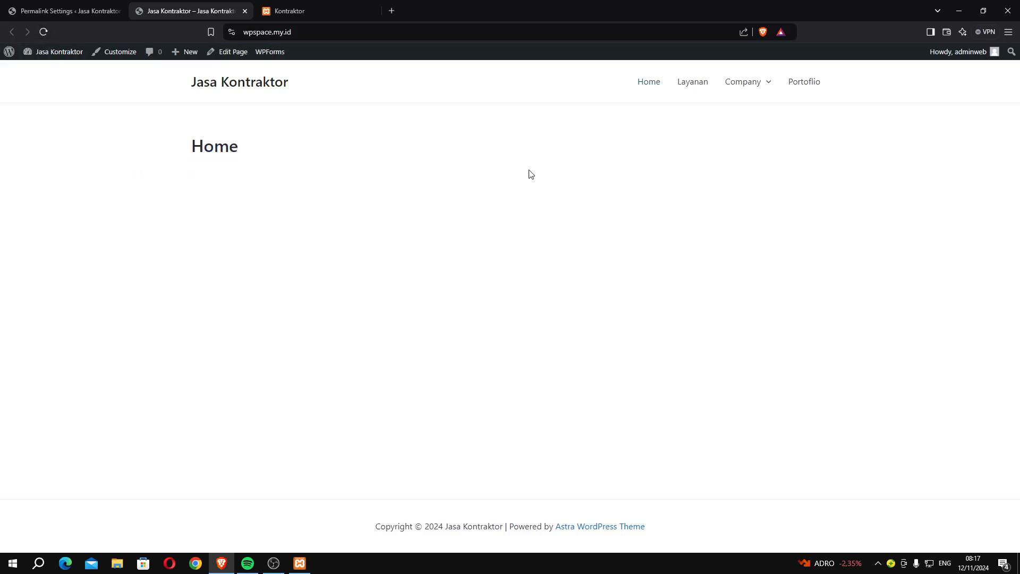